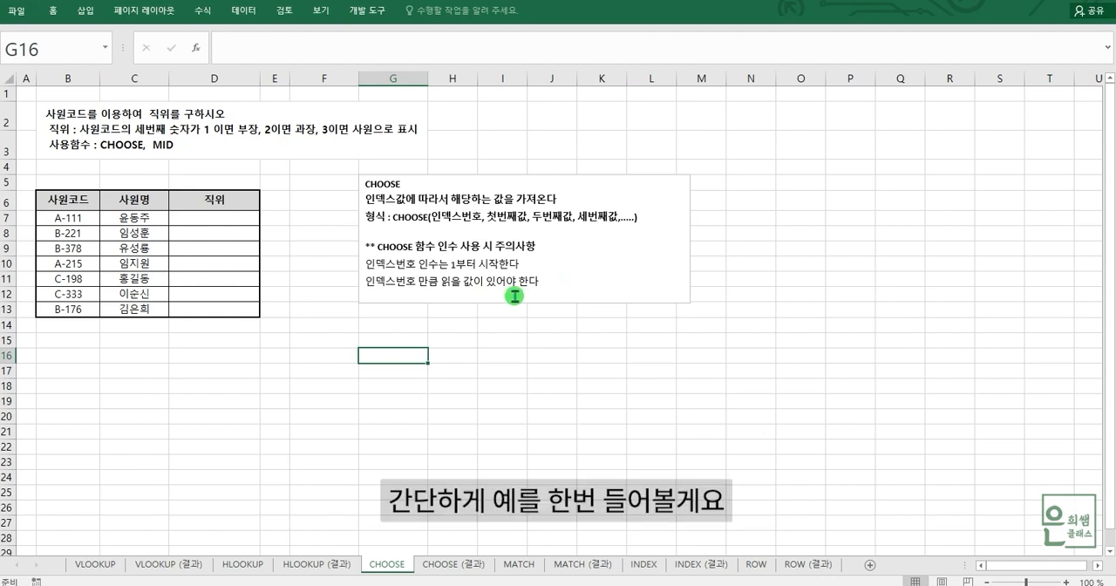
Step: Start a CHOOSE formula in cell G15 with 5 as the index number
click(408, 332)
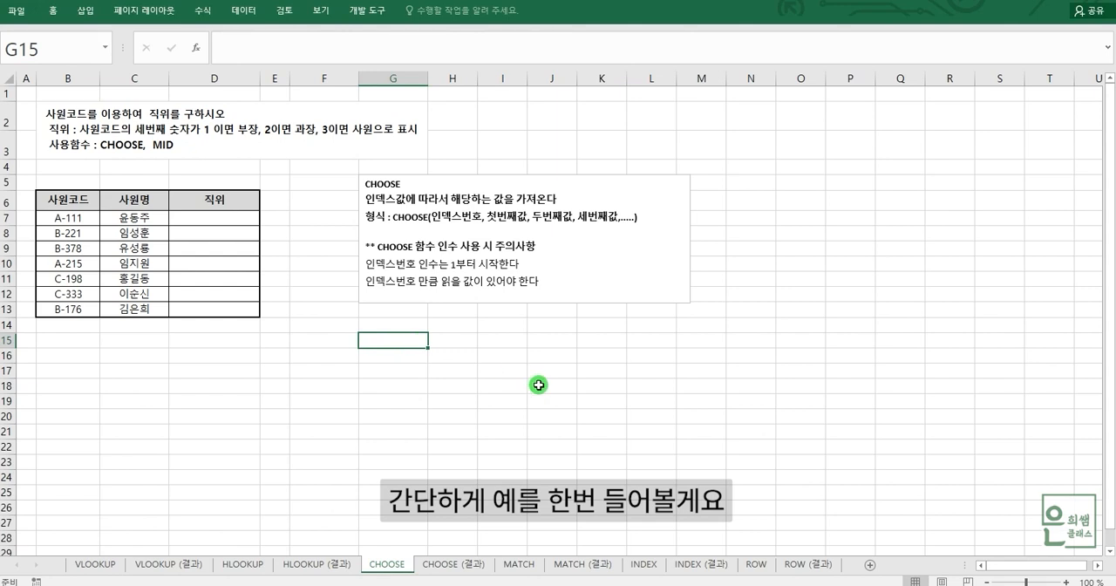
text(=)
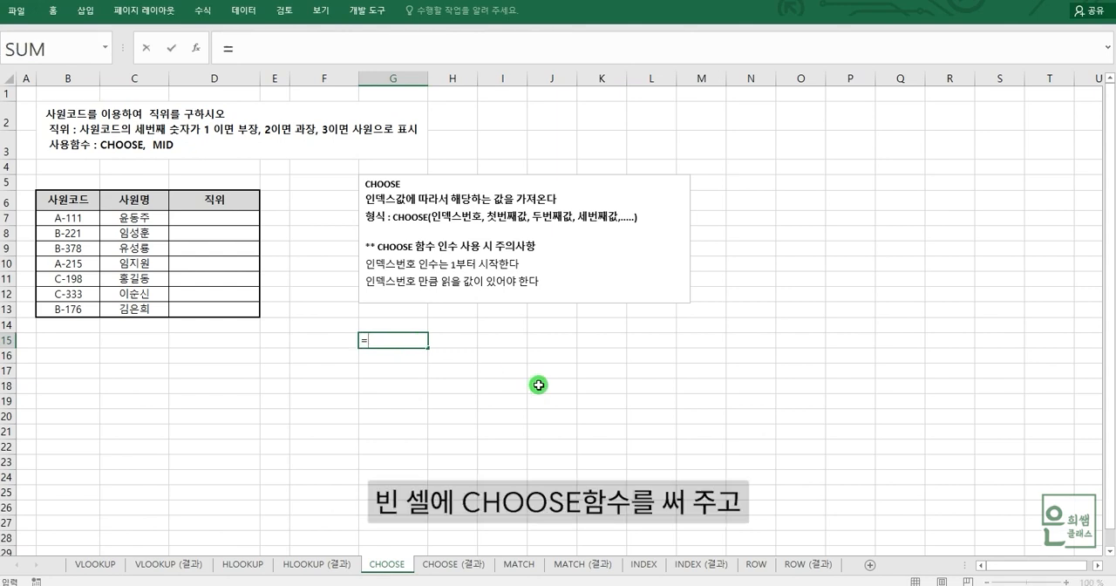
text(초)
key(BackSpace)
key(BackSpace)
text(ch)
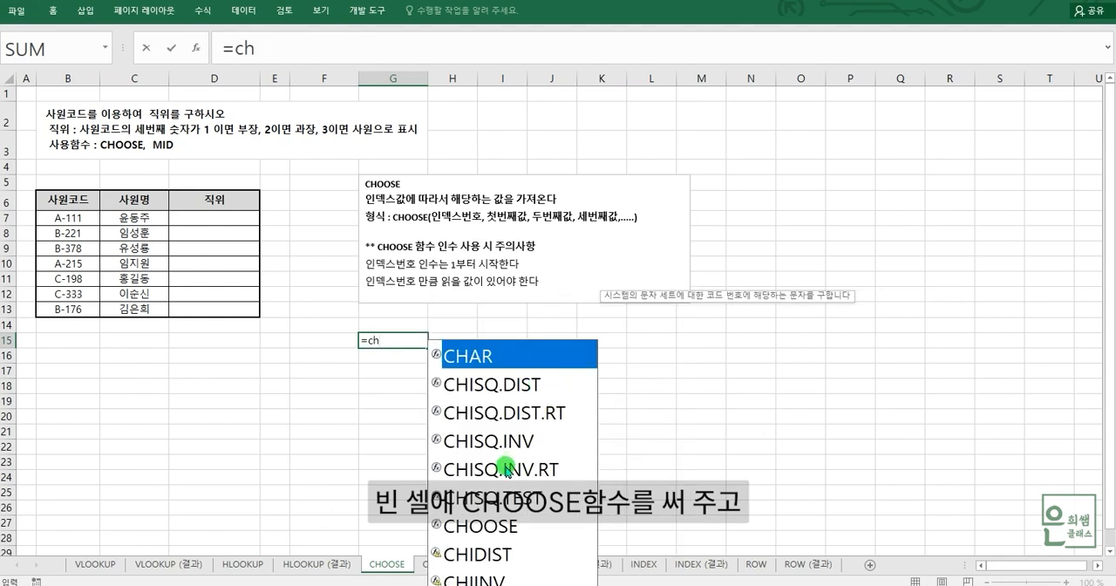
double_click(490, 527)
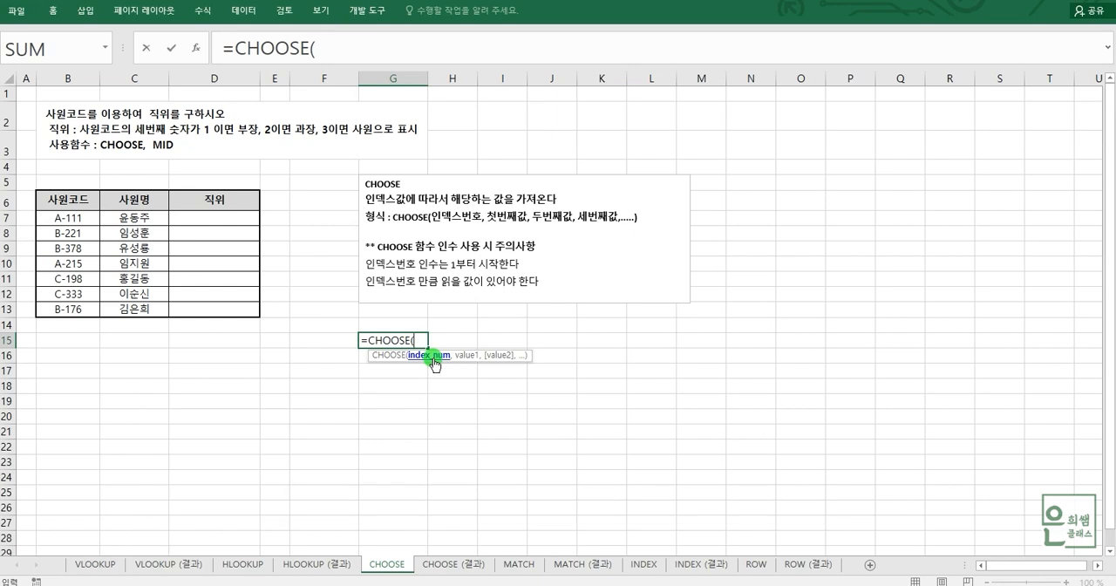
text(5)
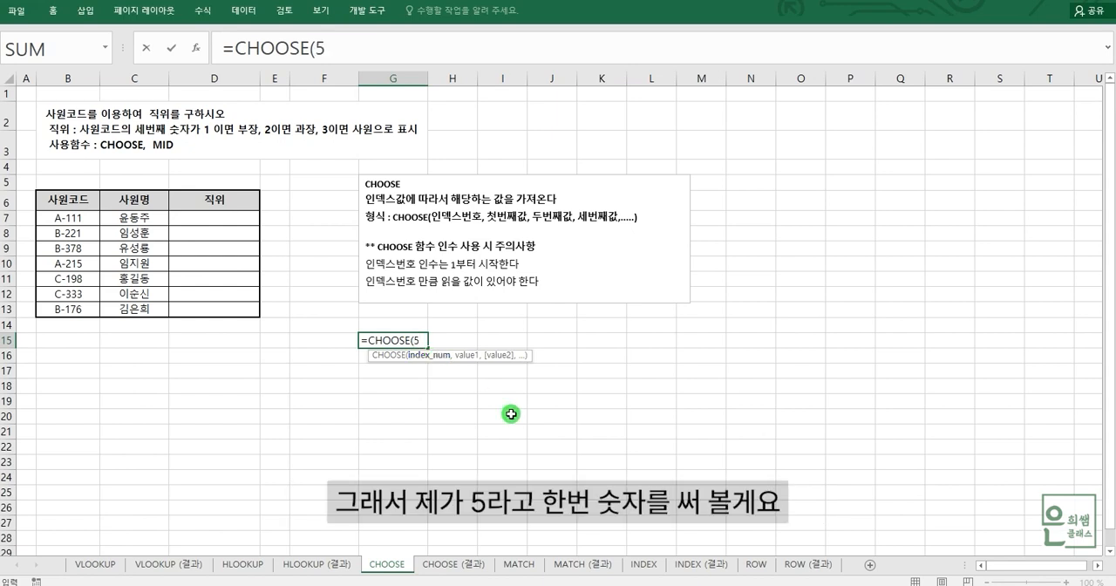
text(,)
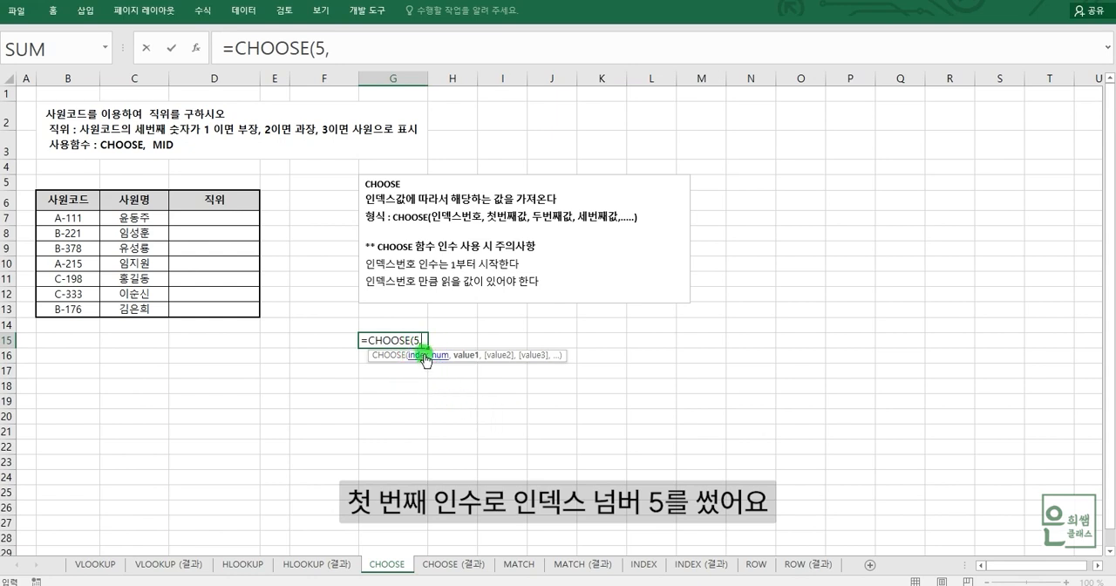
Step: Add "월", "화" and "수" as the first three values of the CHOOSE formula
click(345, 47)
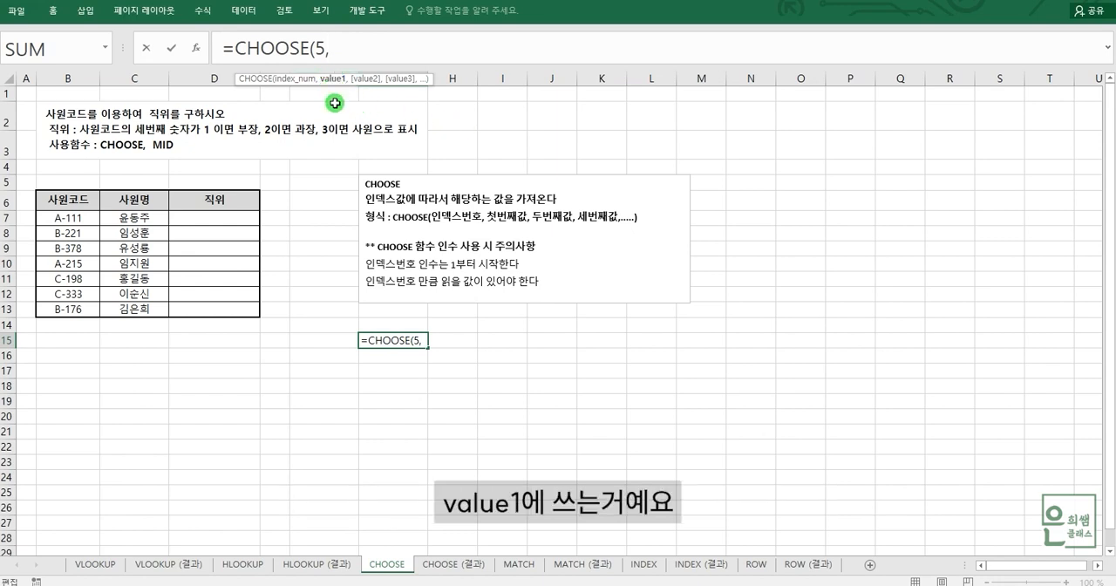
text("월)
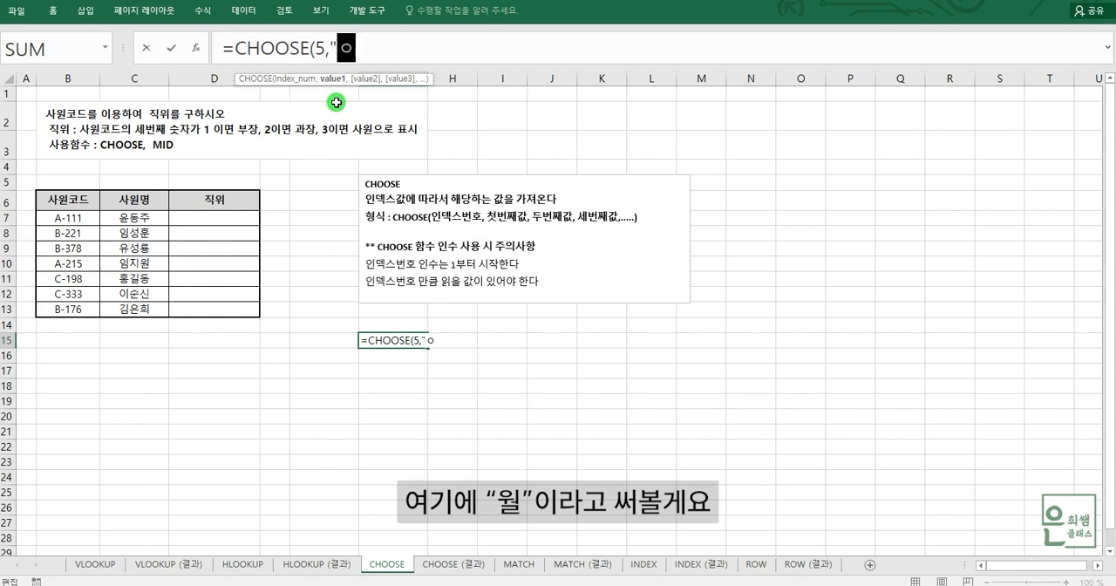
text(",)
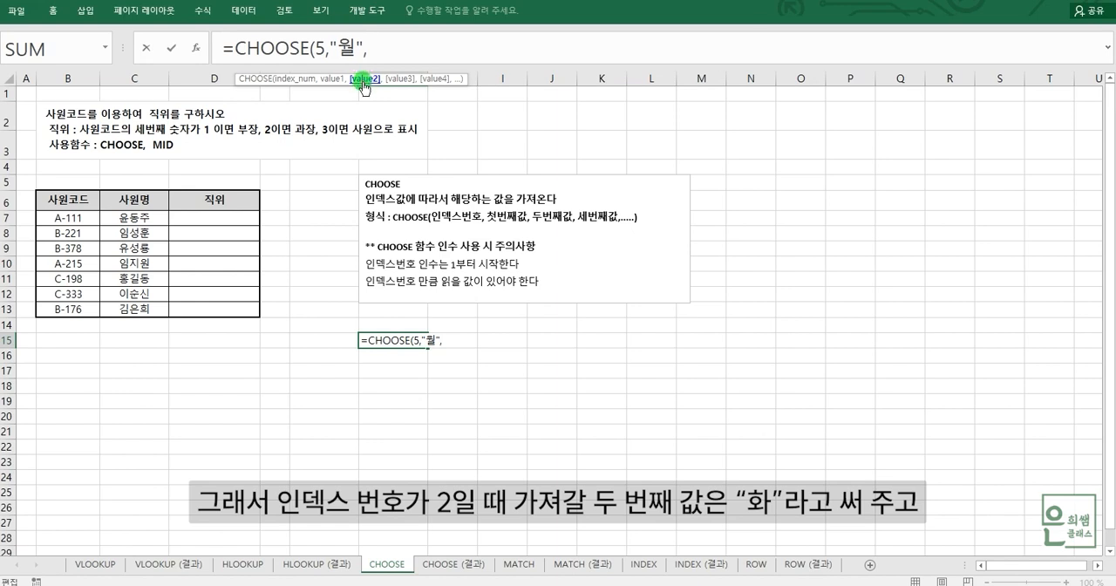
text("화",)
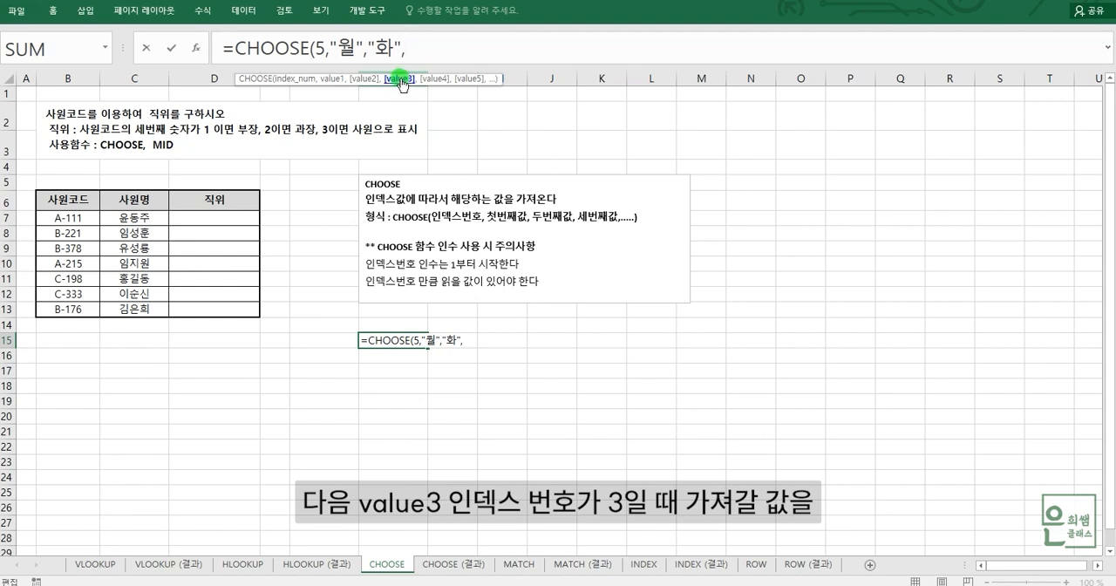
text("수")
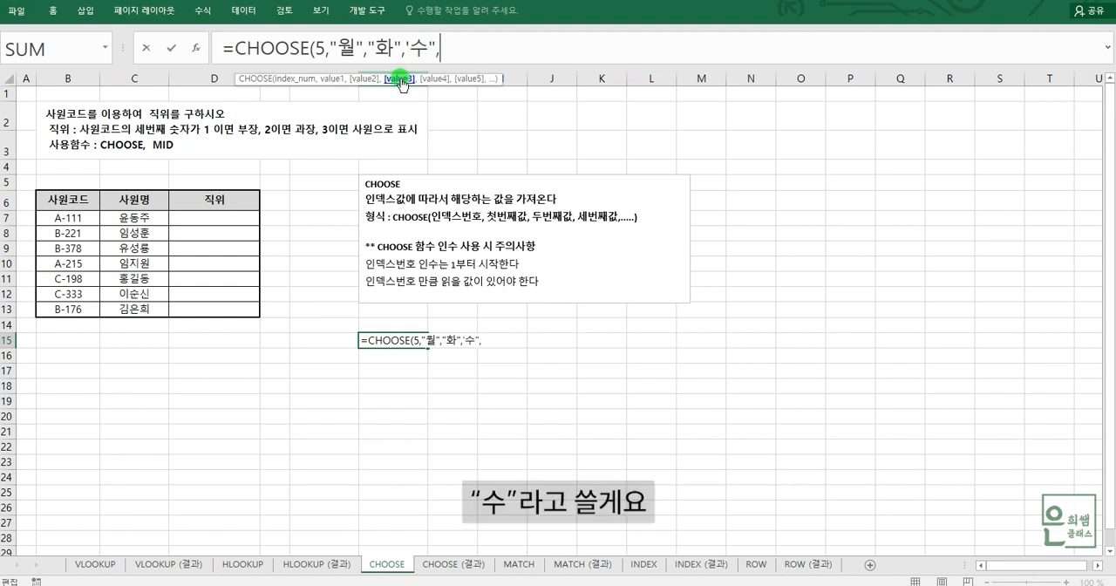
click(412, 50)
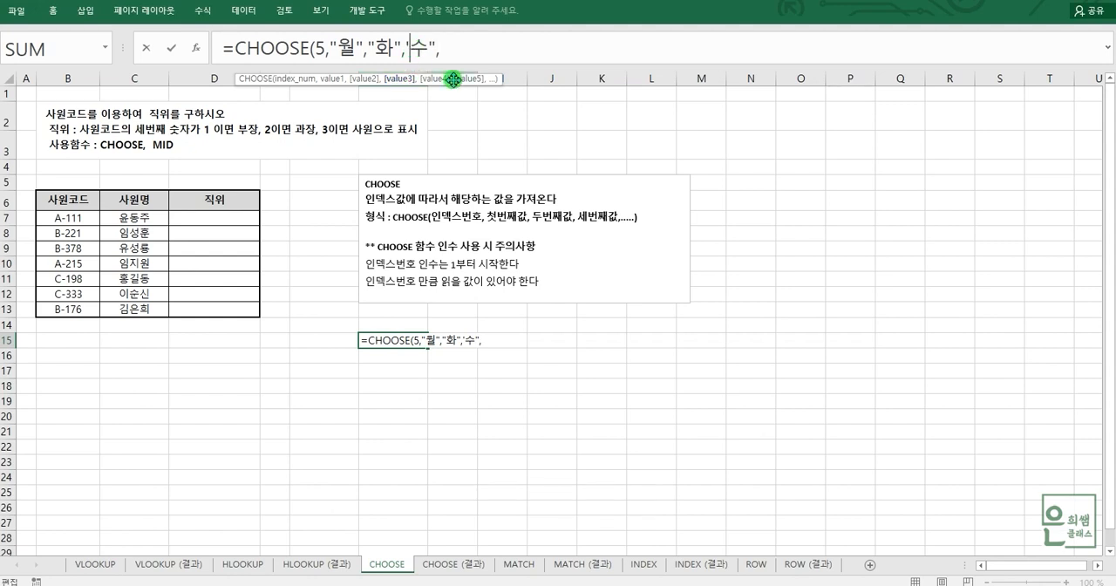
key(BackSpace)
text(")
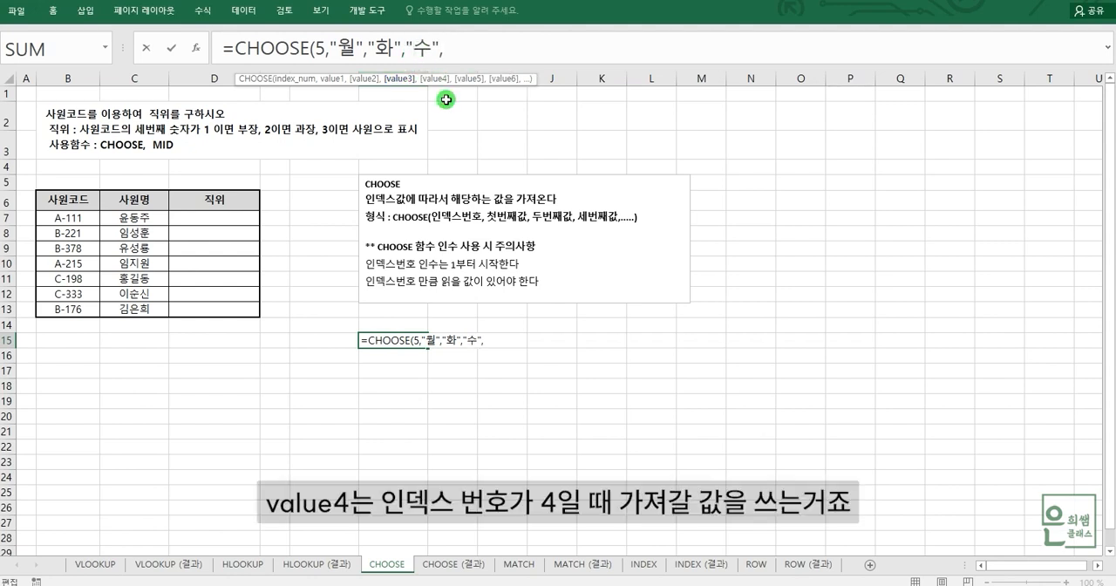
Step: Extend the CHOOSE formula with "목", "금", "토" and "일" as its fourth to seventh values
key(End)
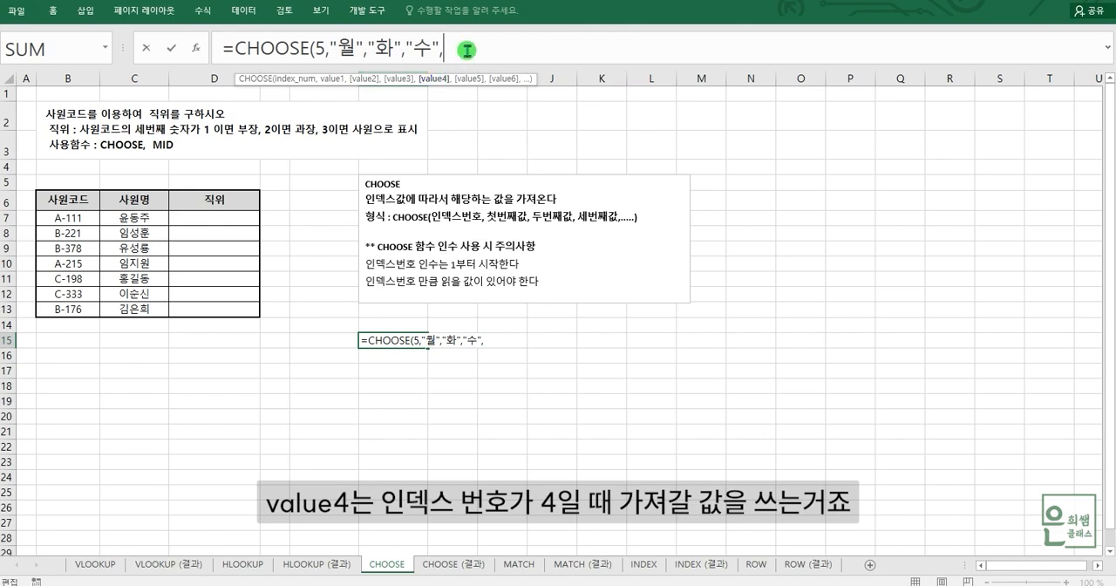
text("목")
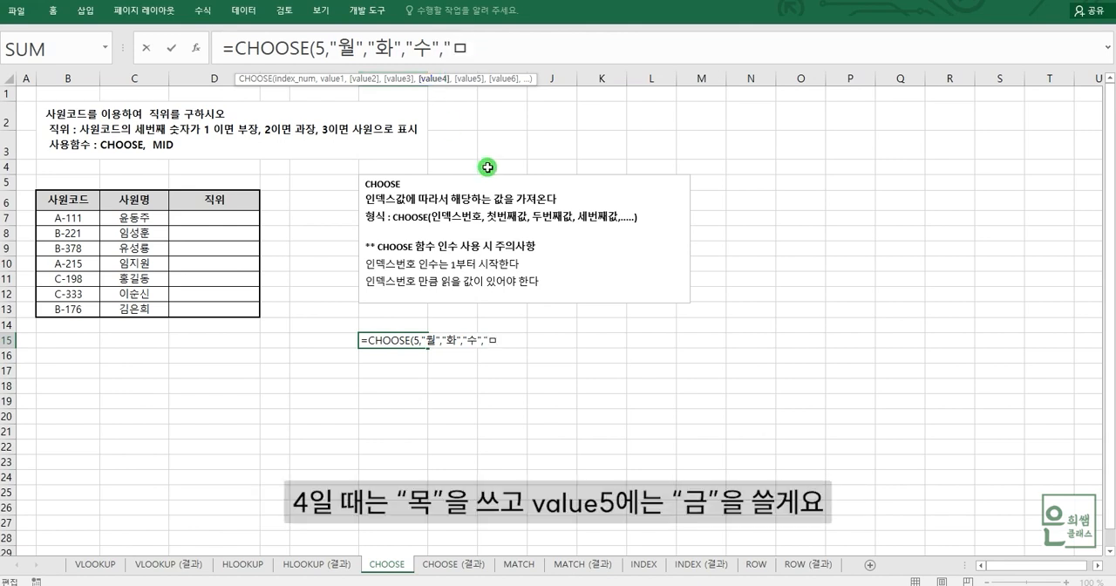
text(,)
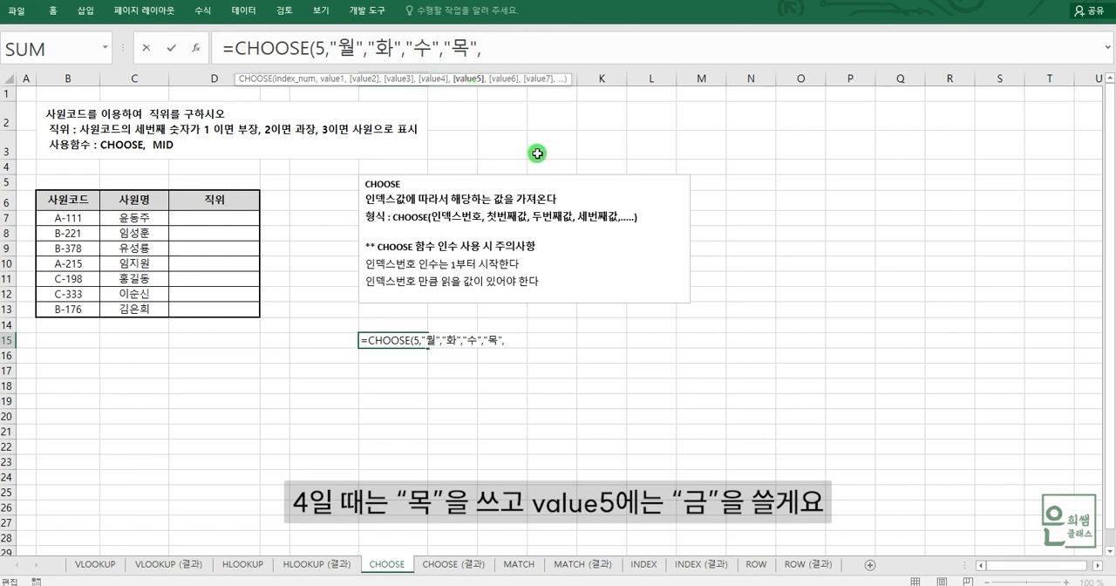
text("금",)
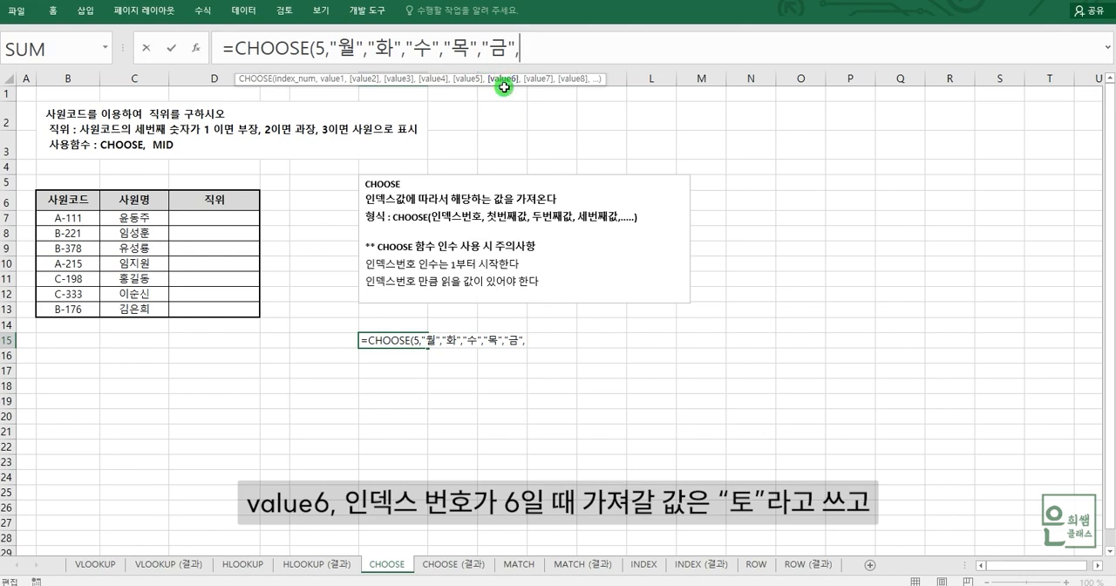
text("토",)
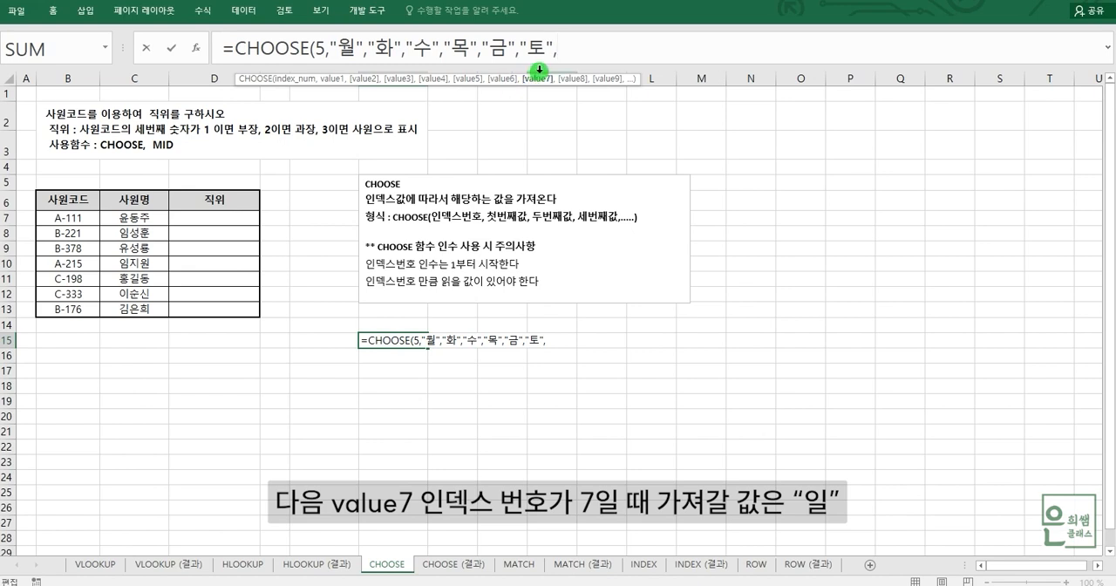
text("일")
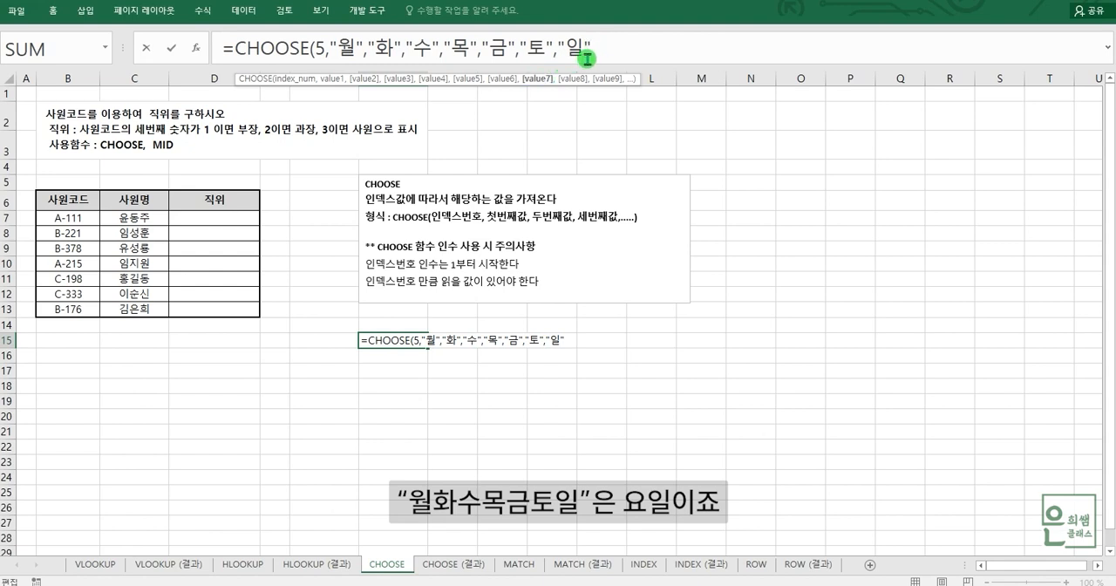
Step: Examine which weekday each argument from value1 to value7 holds in the CHOOSE formula
click(337, 78)
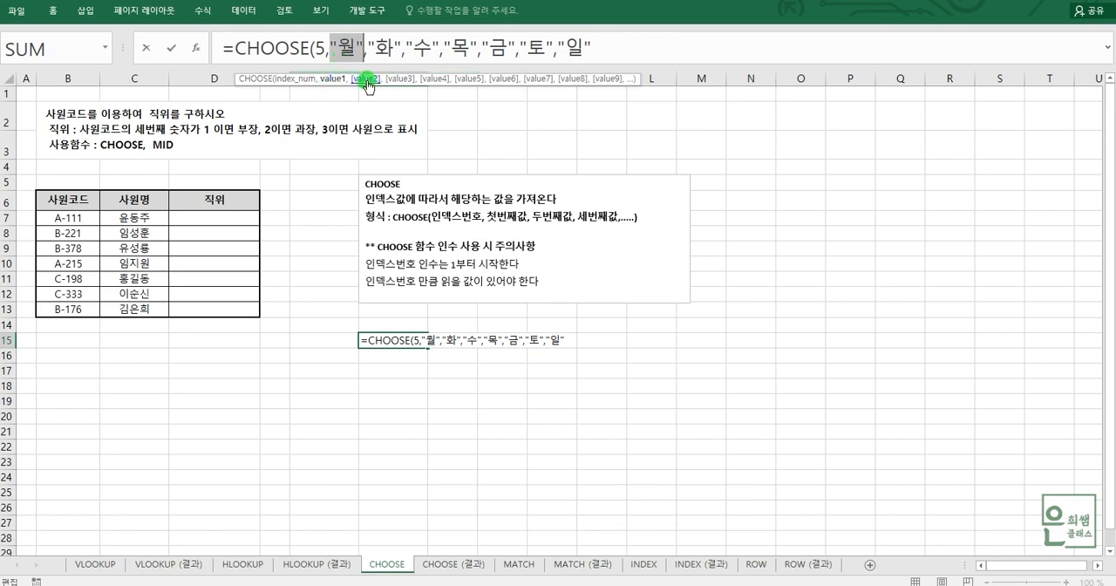
click(368, 80)
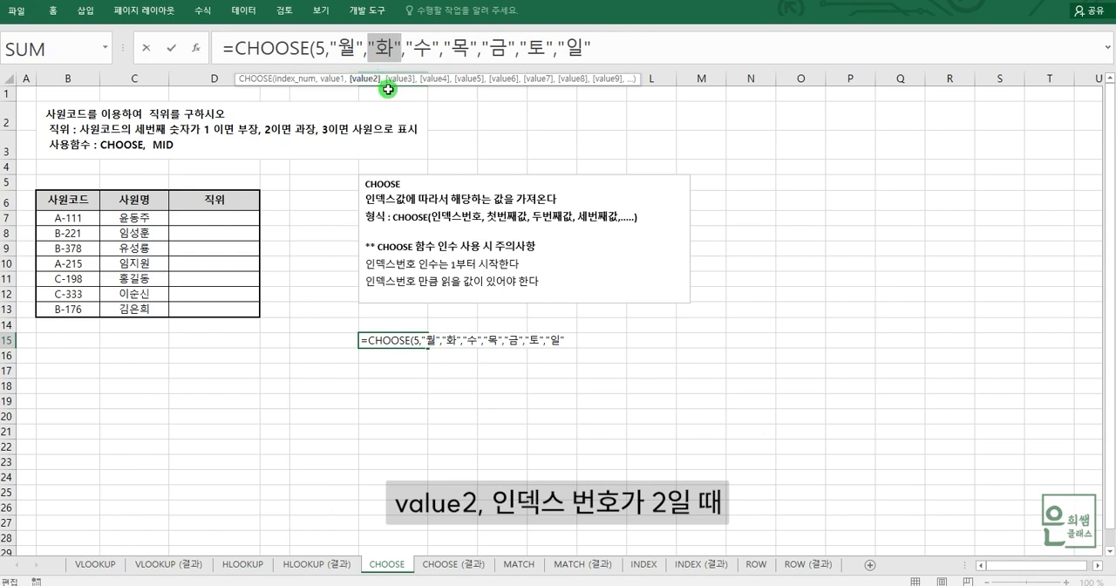
click(394, 79)
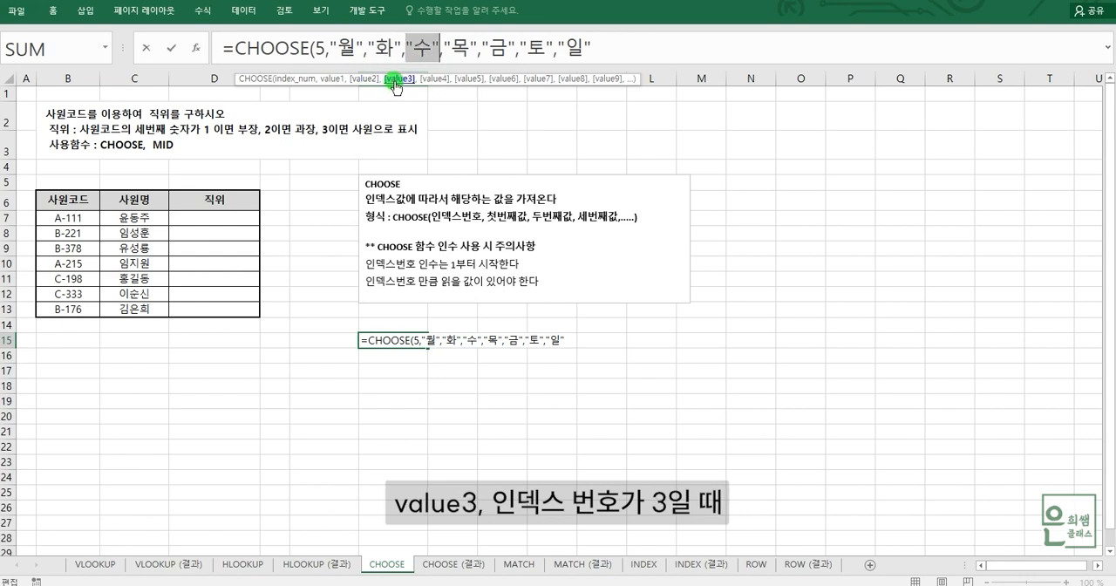
click(436, 80)
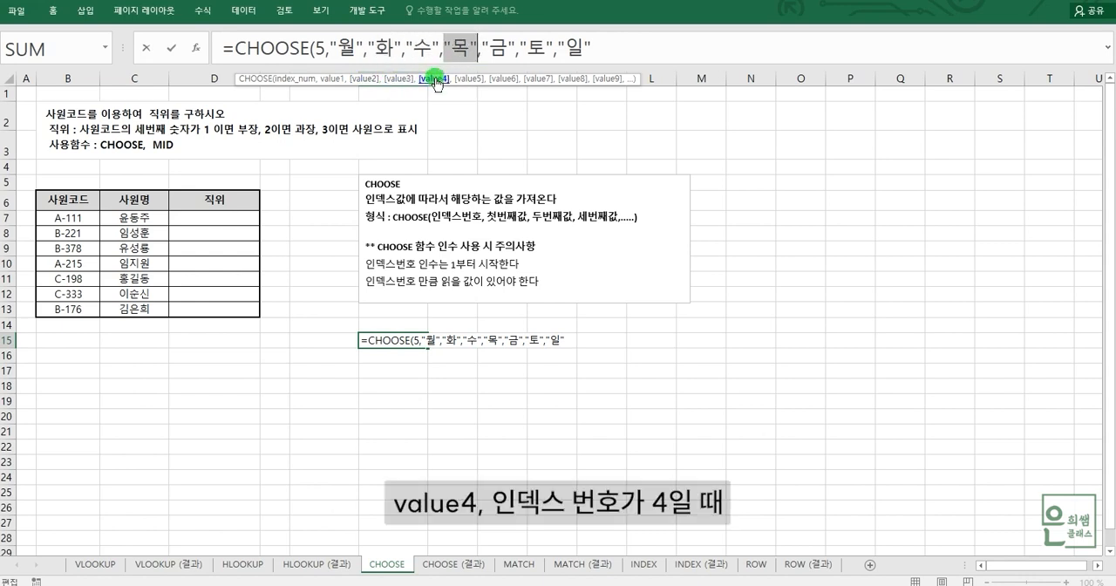
click(463, 80)
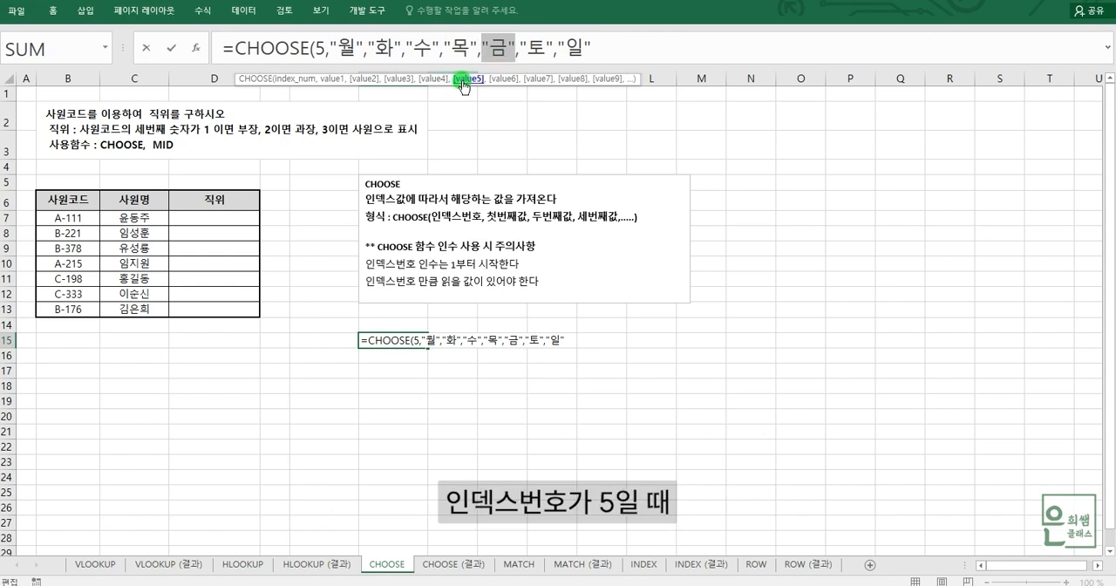
click(505, 80)
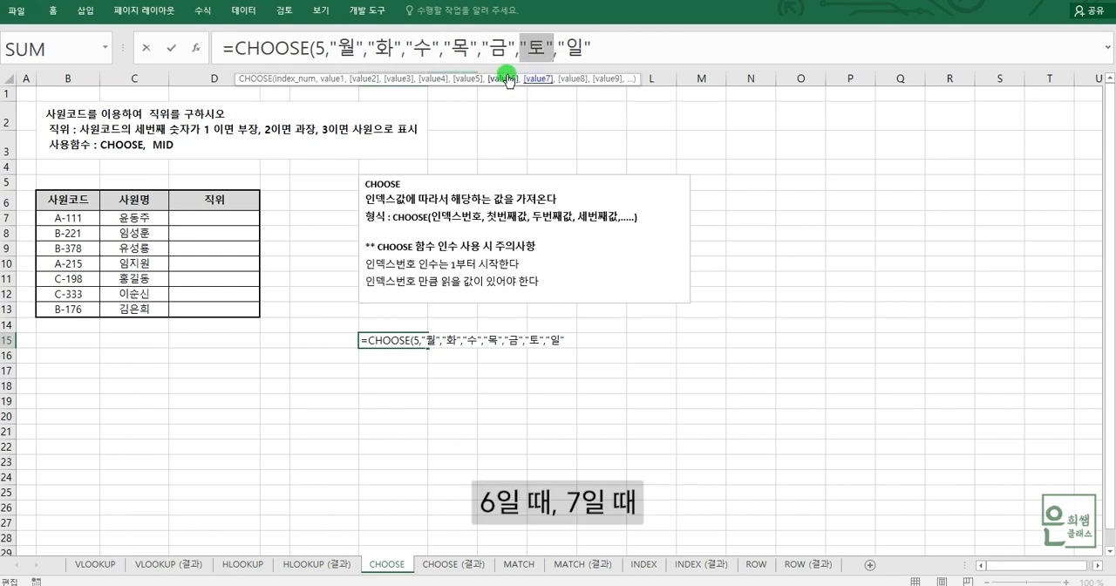
click(537, 80)
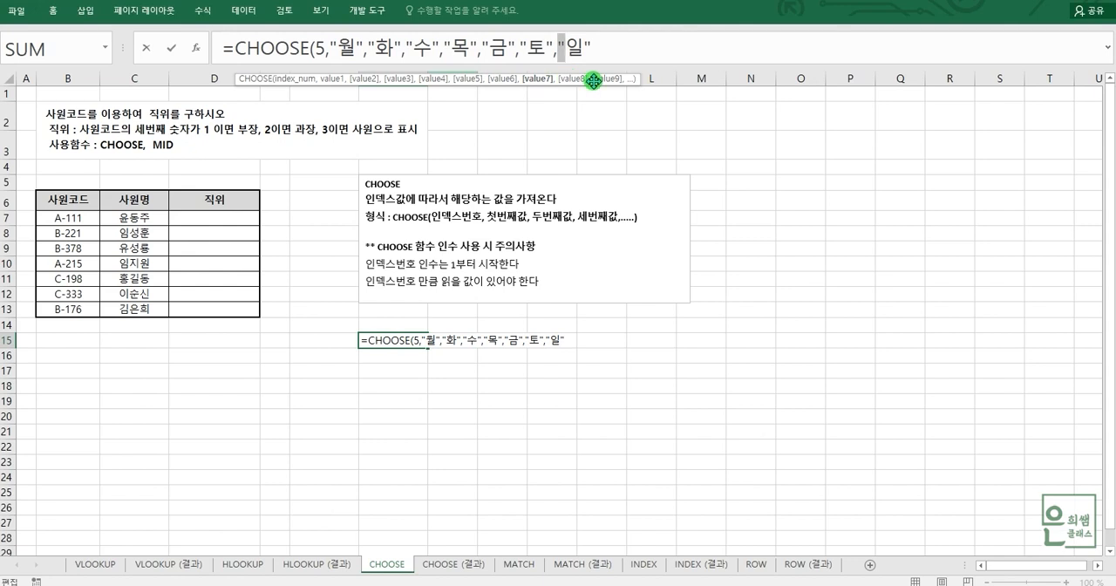
click(599, 46)
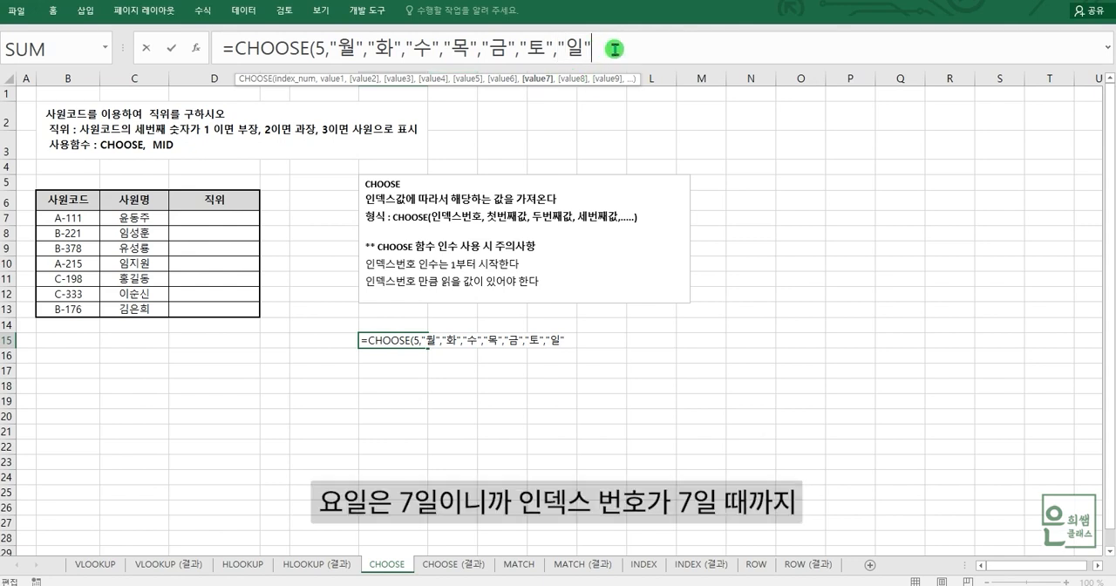
Step: Close the CHOOSE formula's parenthesis, check its index number against the first five values, and commit it in G15
click(634, 47)
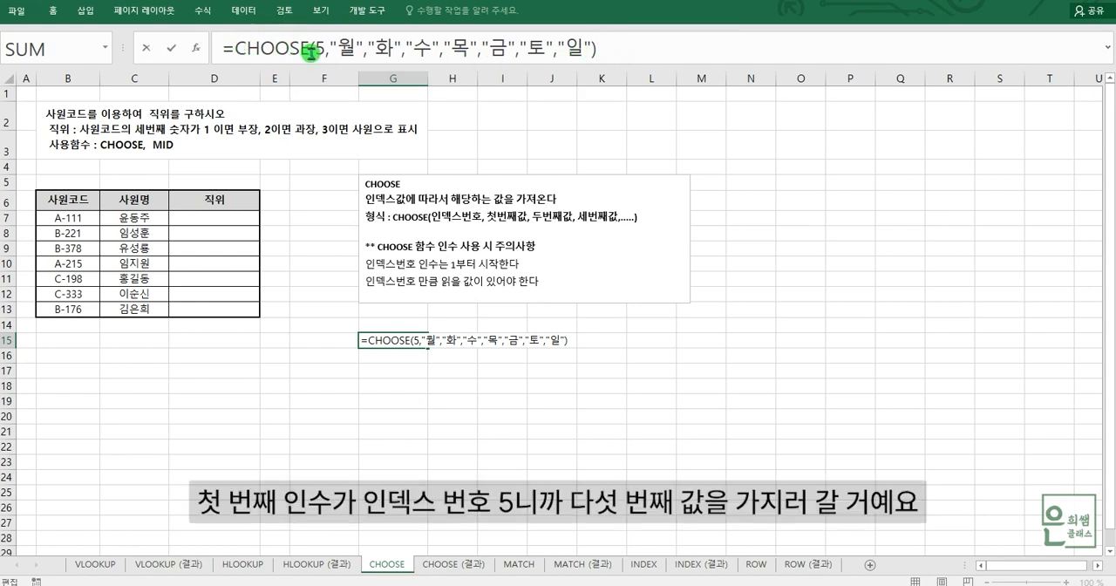
double_click(319, 50)
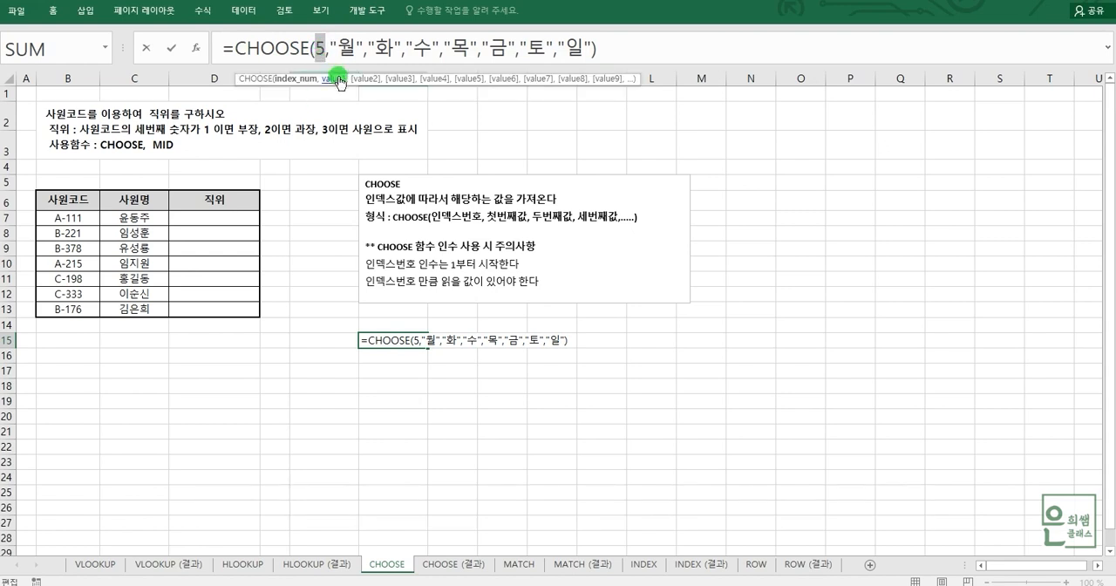
click(339, 79)
click(367, 79)
click(401, 79)
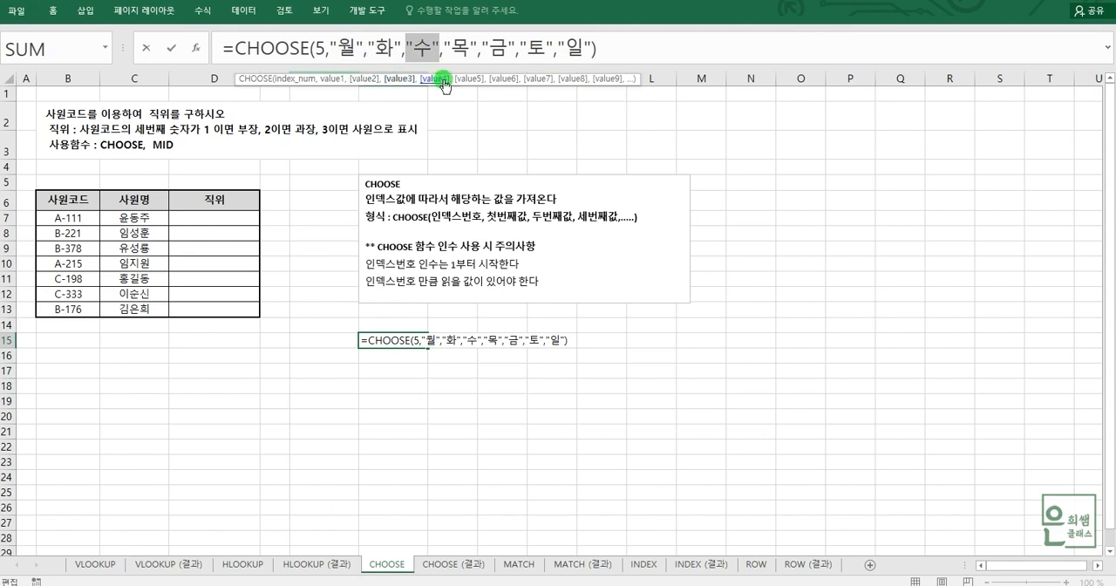
click(445, 79)
click(471, 80)
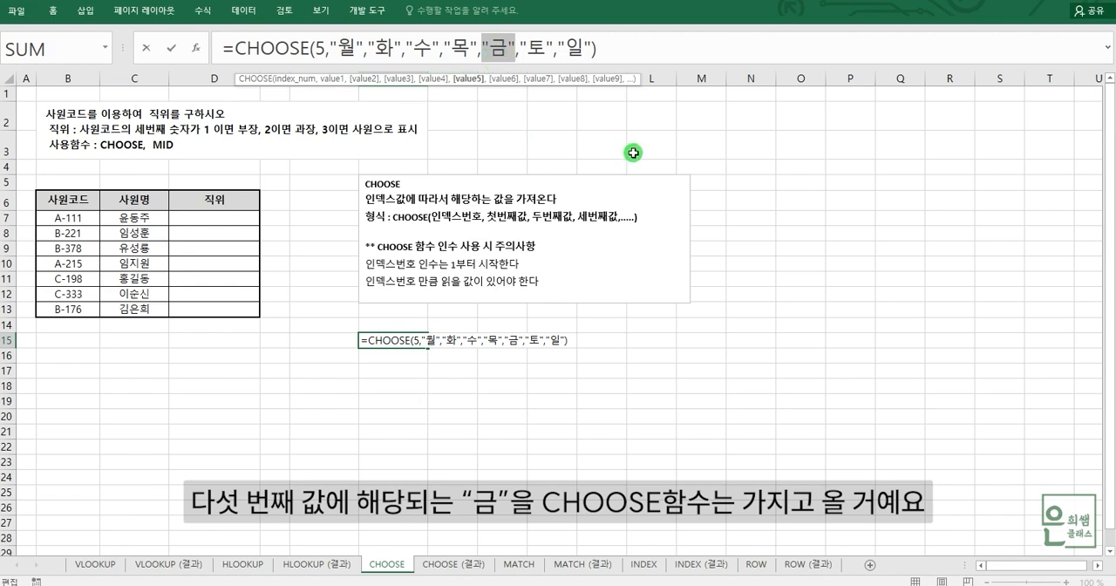
key(Escape)
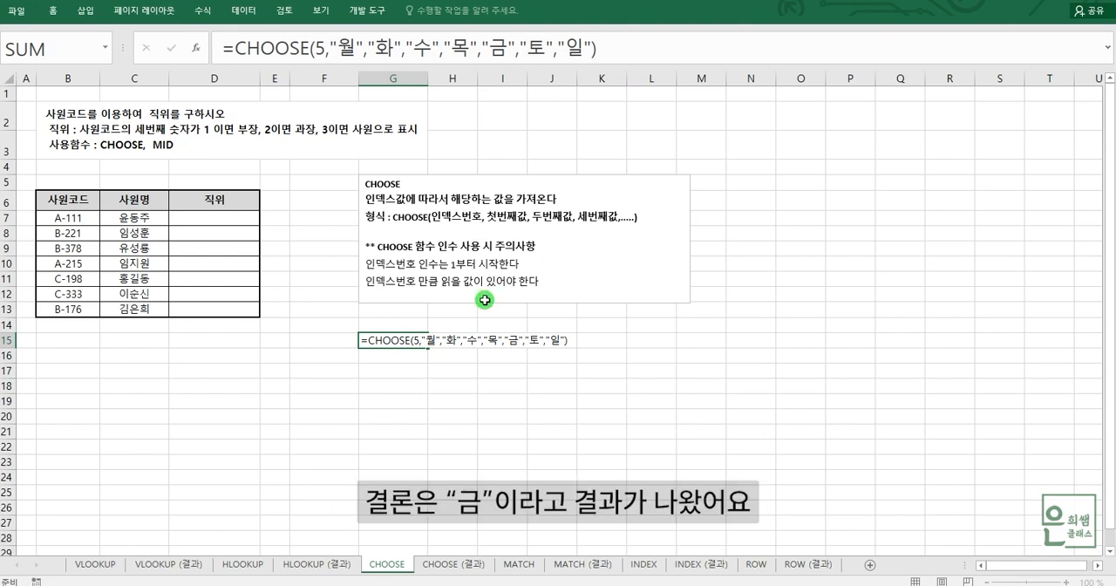
Step: Change the index number of the CHOOSE formula in G15 to 3, checking its first three value arguments
click(403, 343)
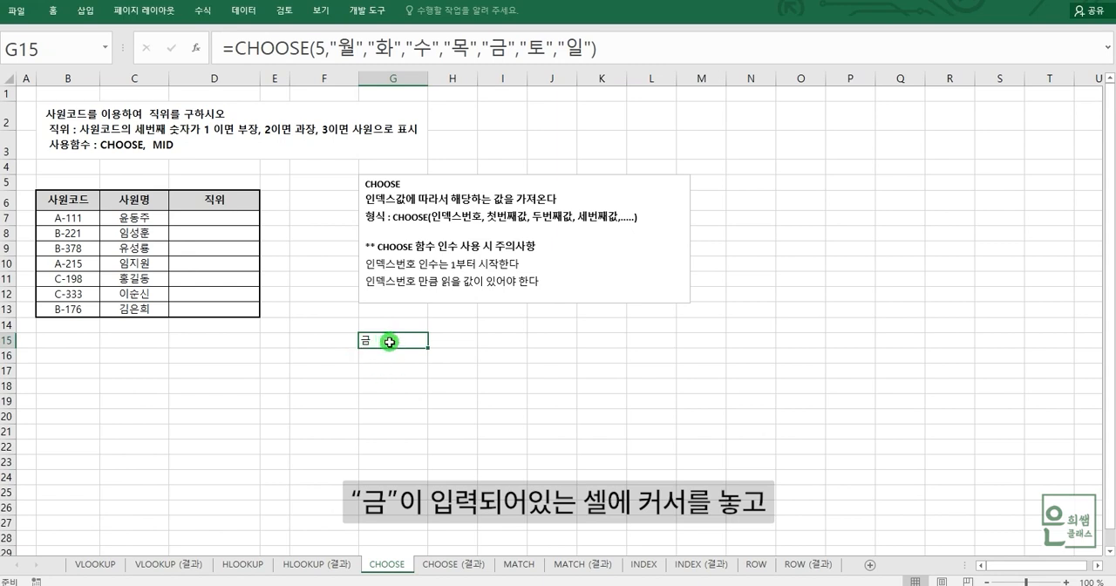
click(323, 49)
key(BackSpace)
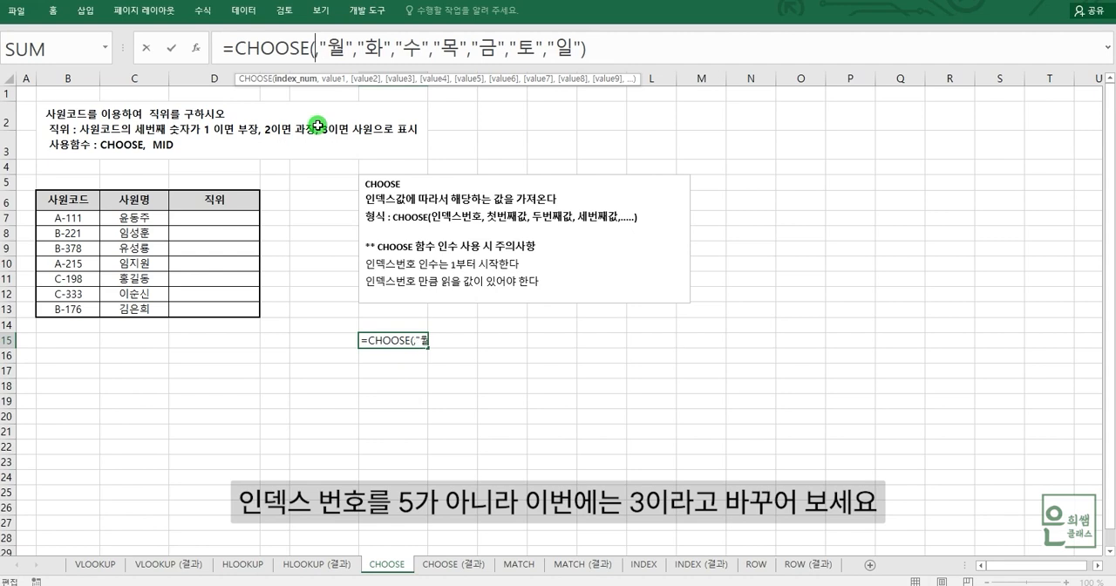
text(3)
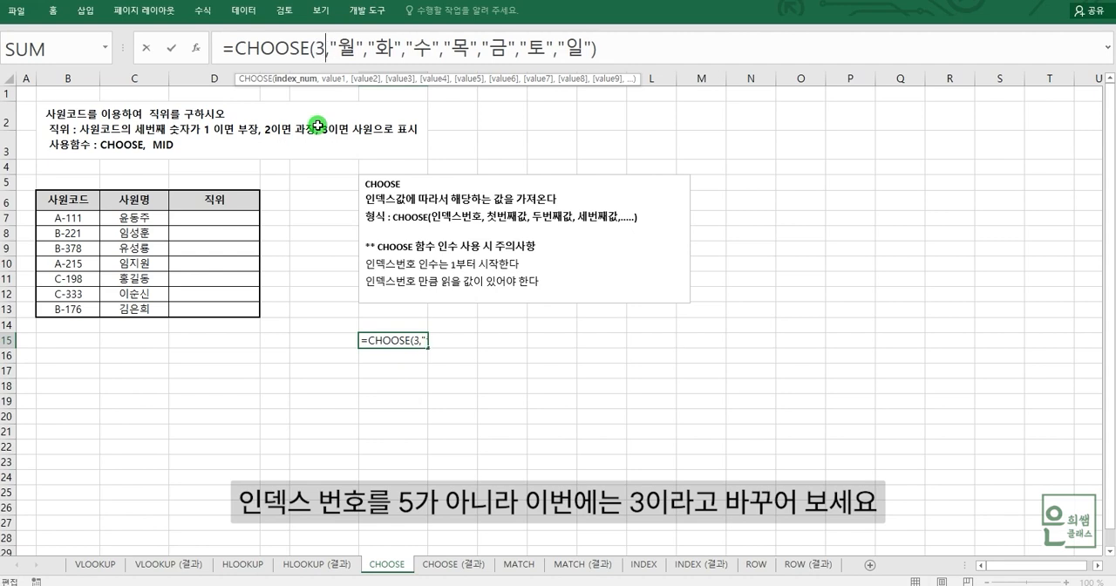
click(336, 80)
click(363, 80)
click(400, 81)
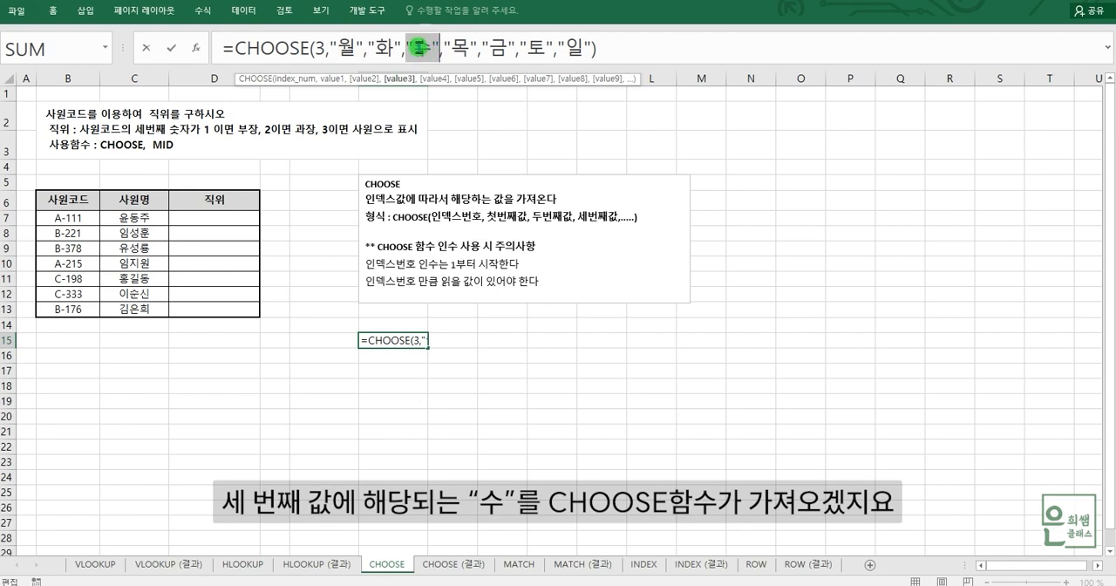
key(Return)
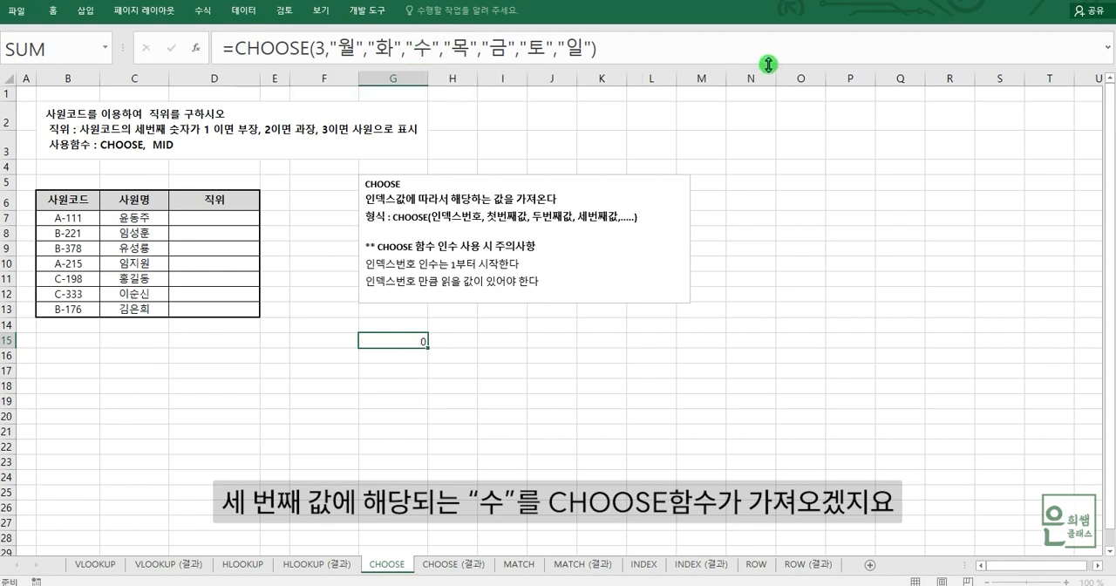
click(402, 343)
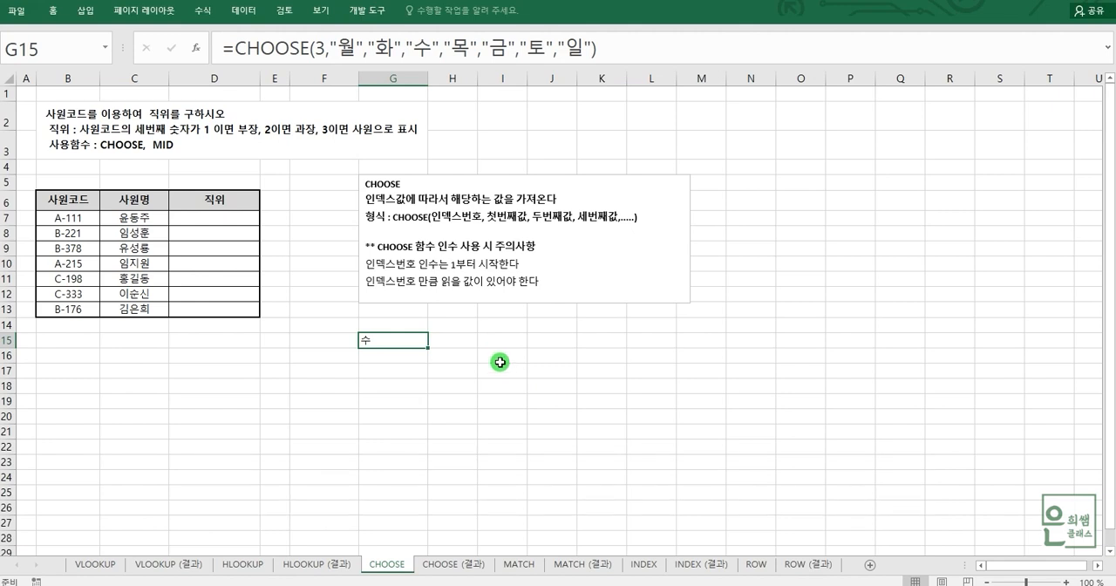
Step: Examine the empty 직위 column and the third character of the 사원코드 in B7
click(166, 114)
click(196, 222)
click(199, 234)
click(199, 249)
click(211, 220)
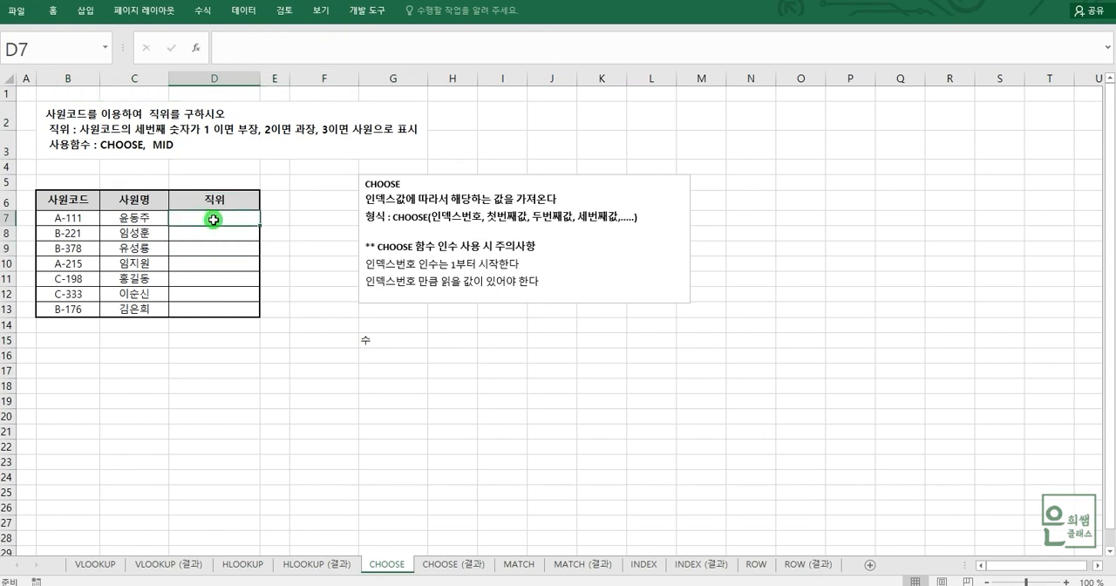
click(212, 218)
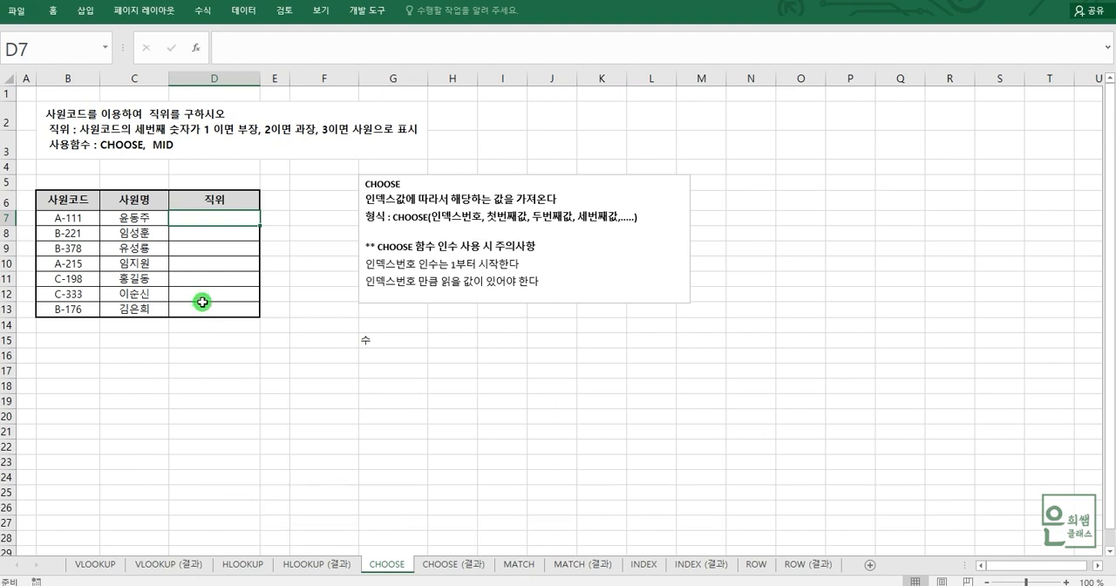
click(87, 217)
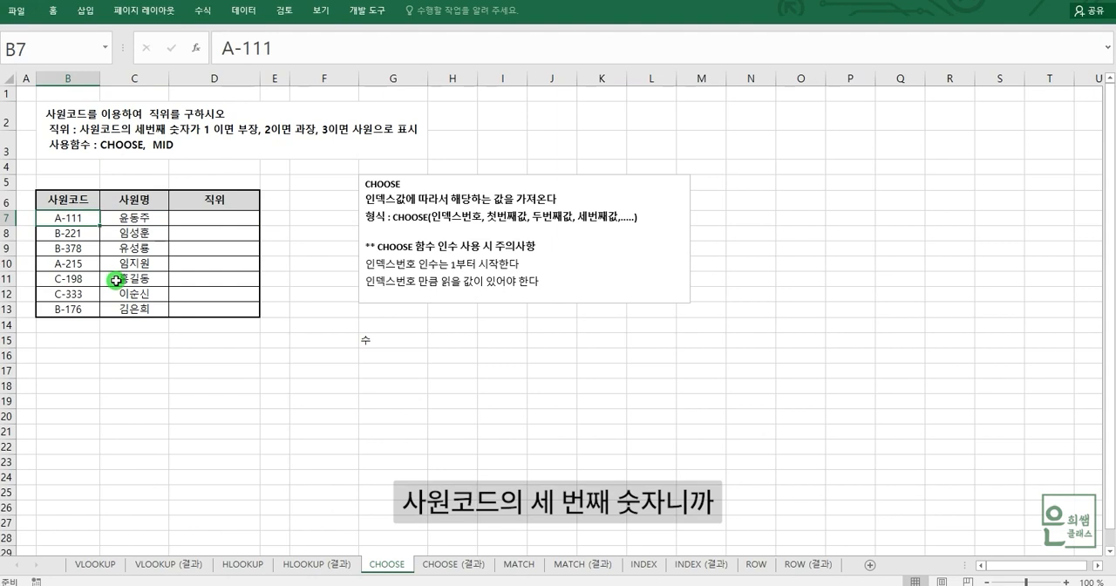
click(222, 47)
drag(222, 47, 252, 47)
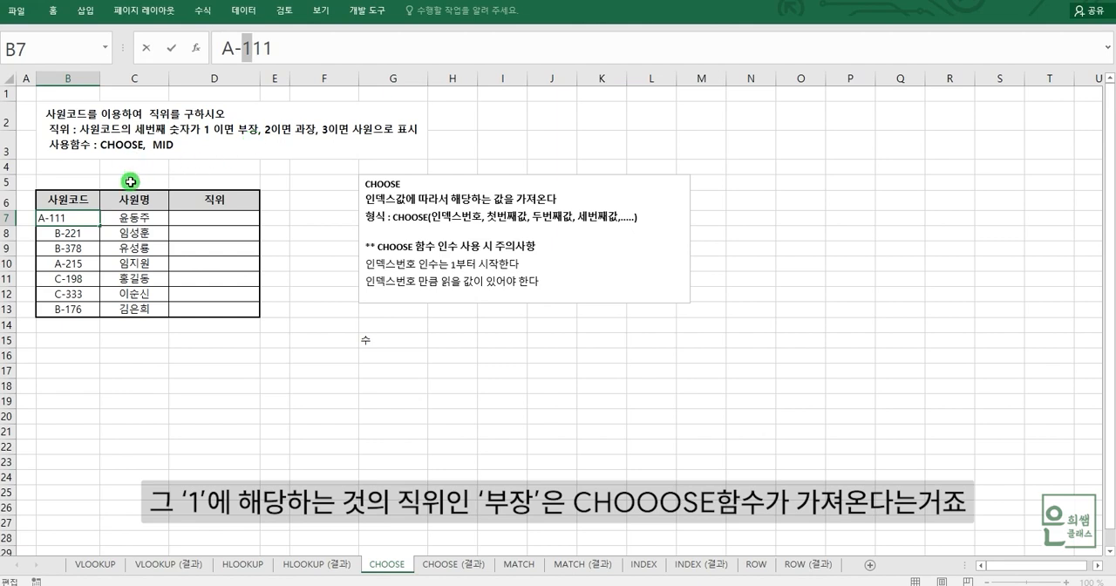
Step: Start a CHOOSE formula in D7 for the first employee's 직위
click(214, 215)
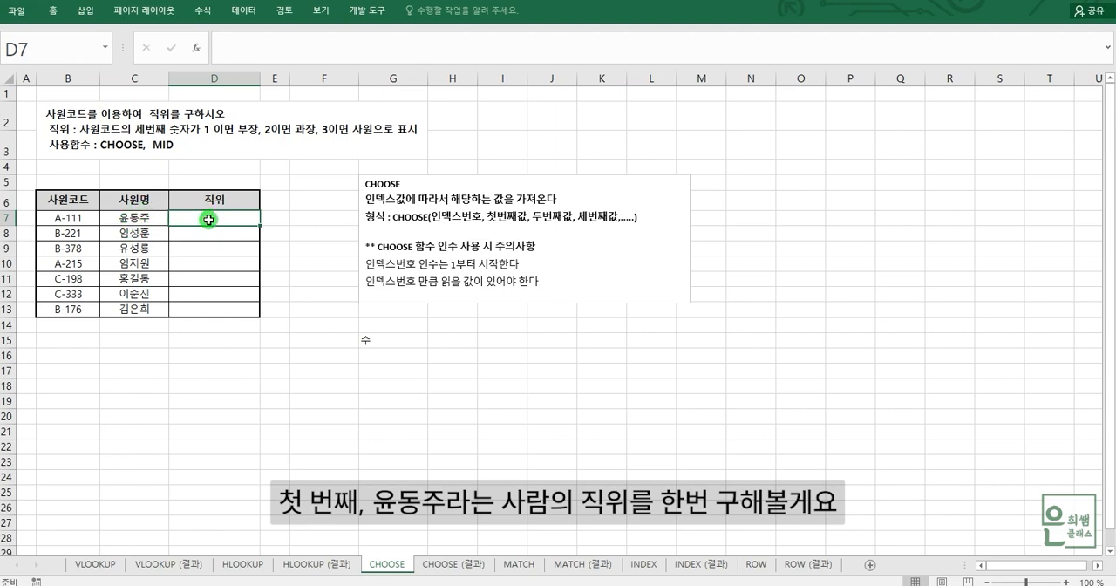
text(=)
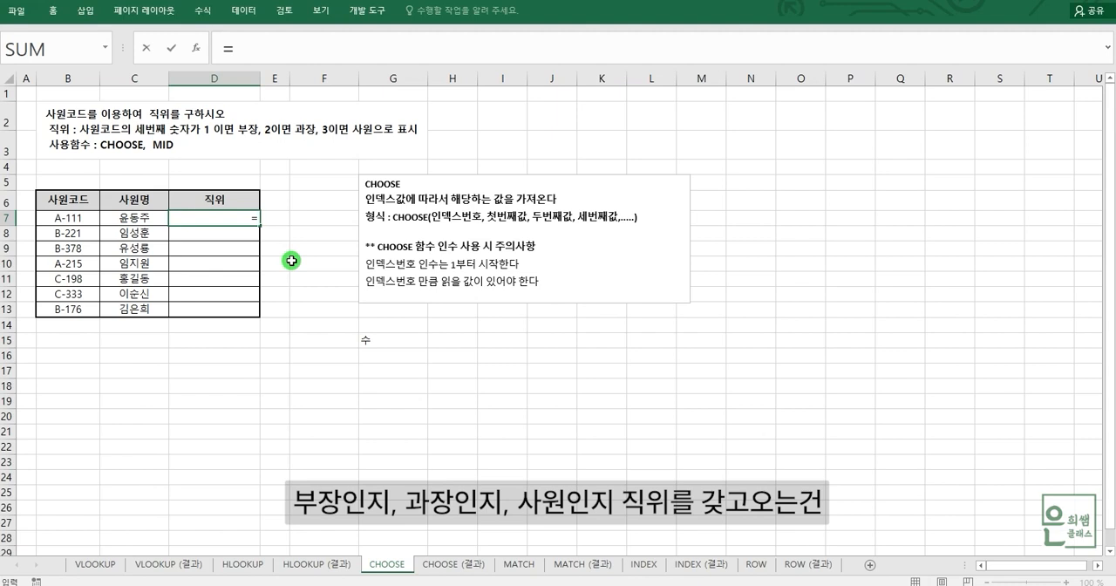
text(ㅊ)
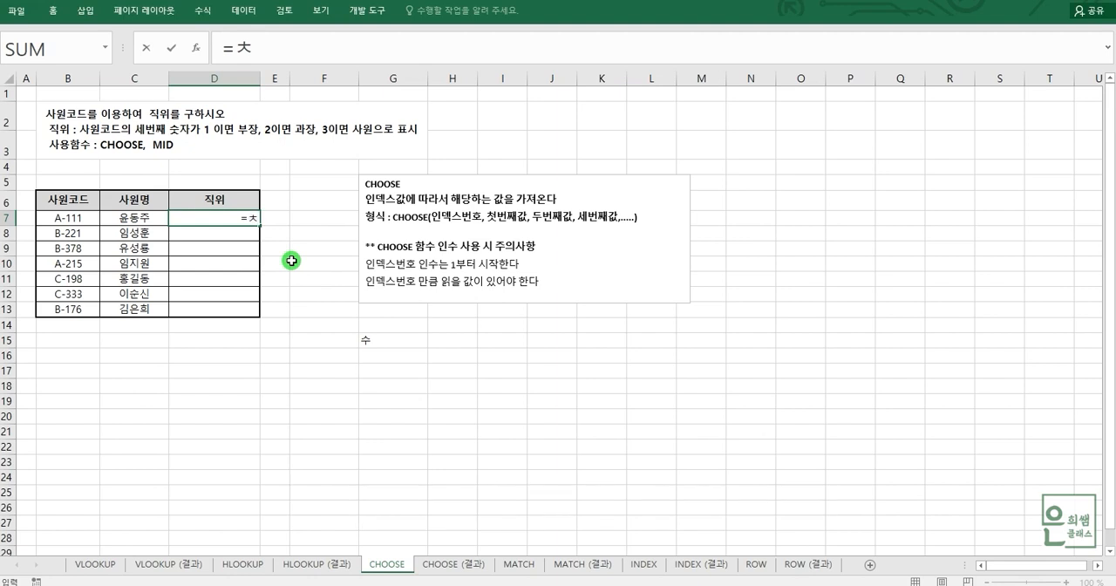
text(ch)
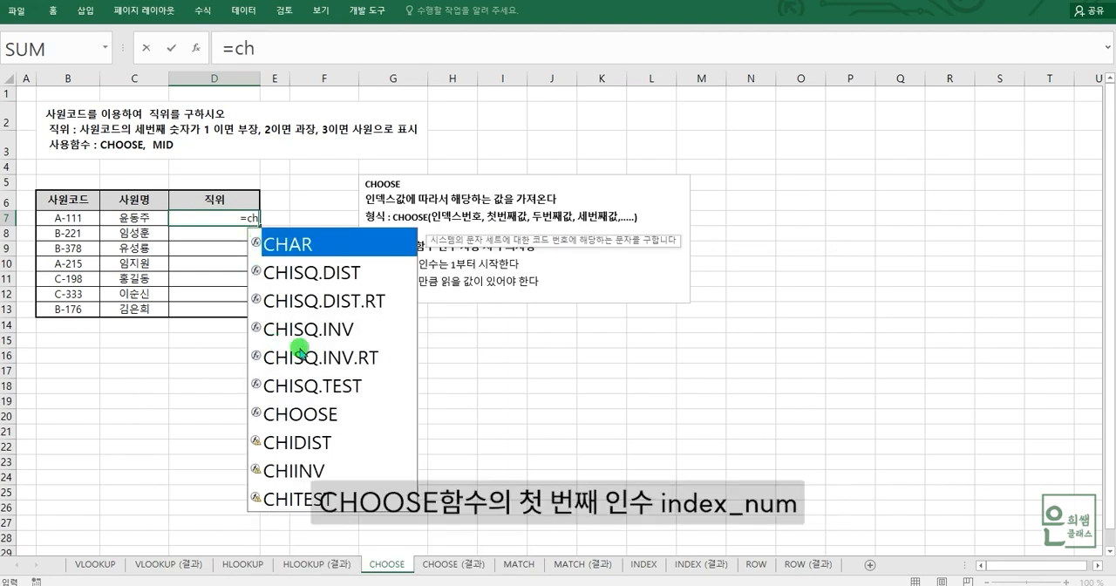
click(311, 417)
double_click(310, 417)
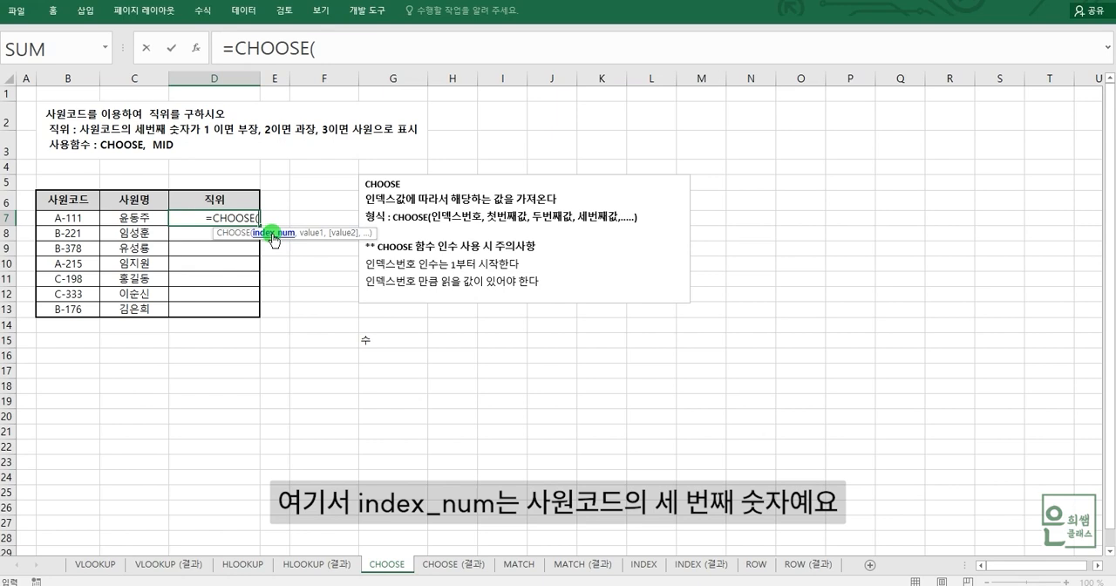
Step: Nest MID(B7,3,1) as the index number of the CHOOSE formula in D7
text(MID()
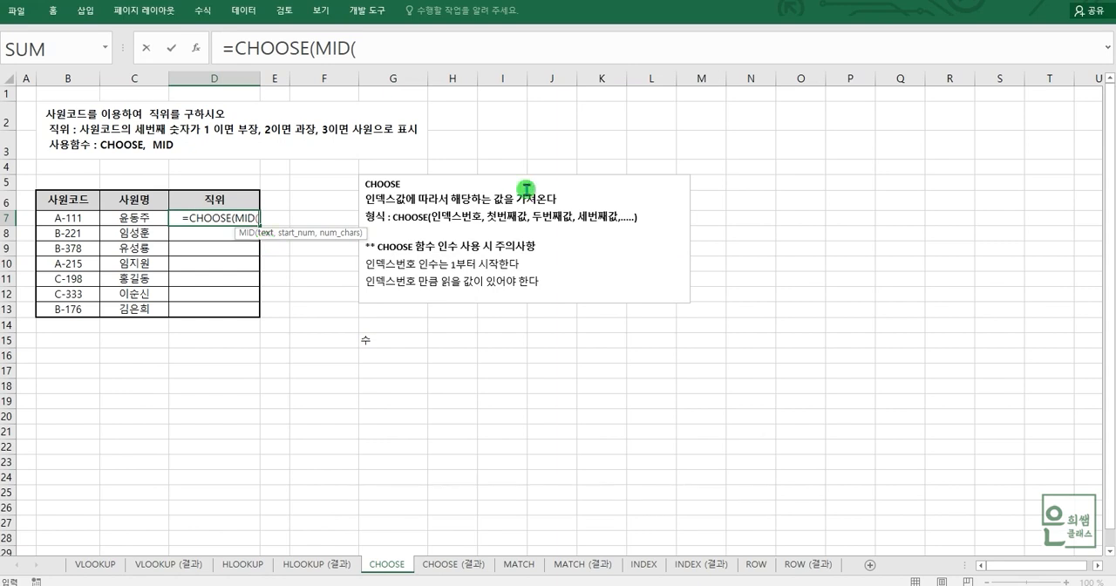
click(370, 48)
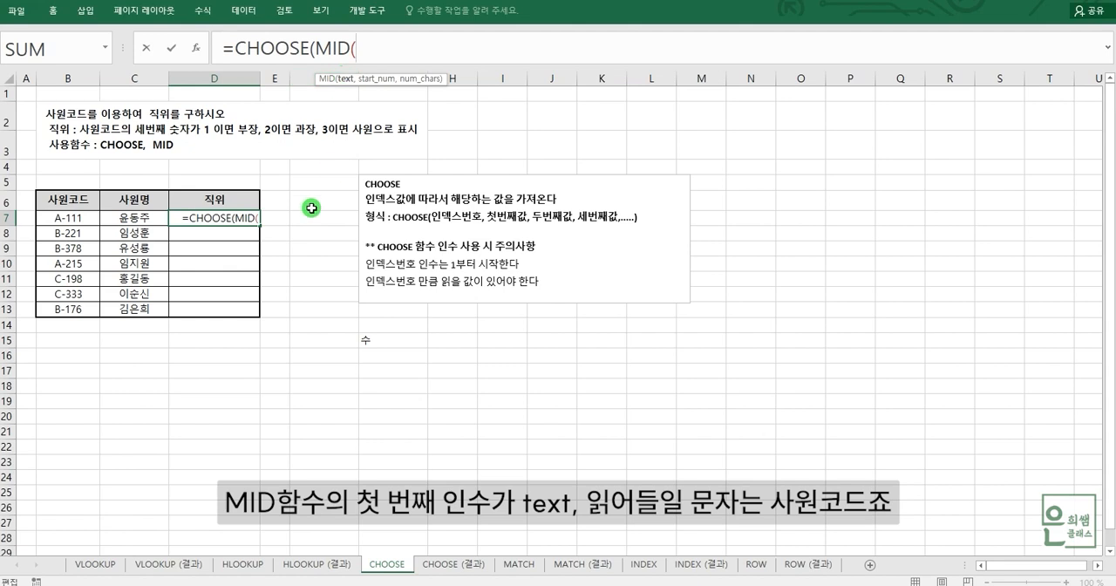
click(75, 223)
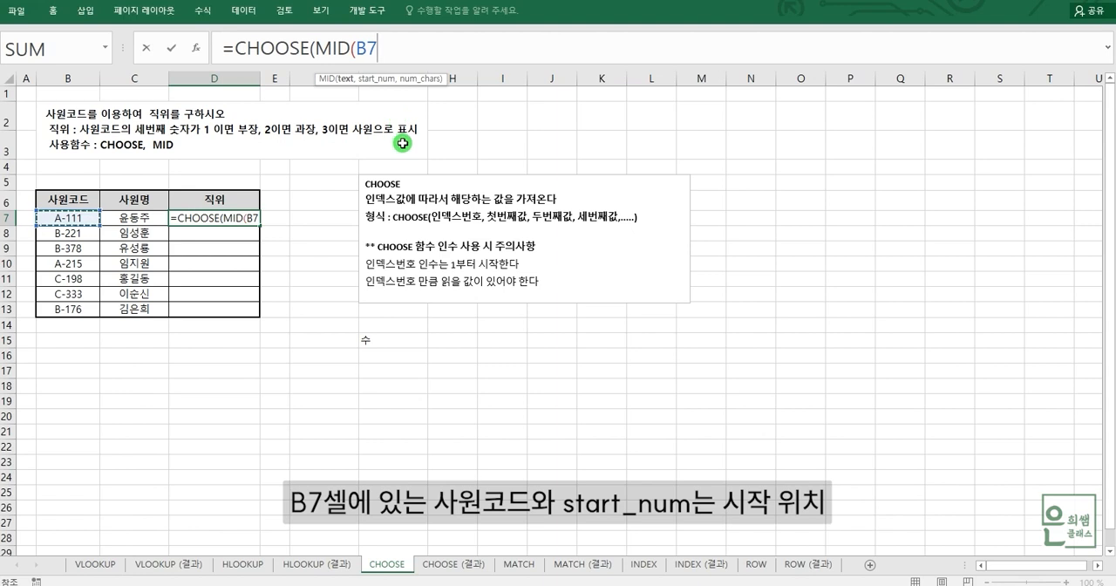
text(,)
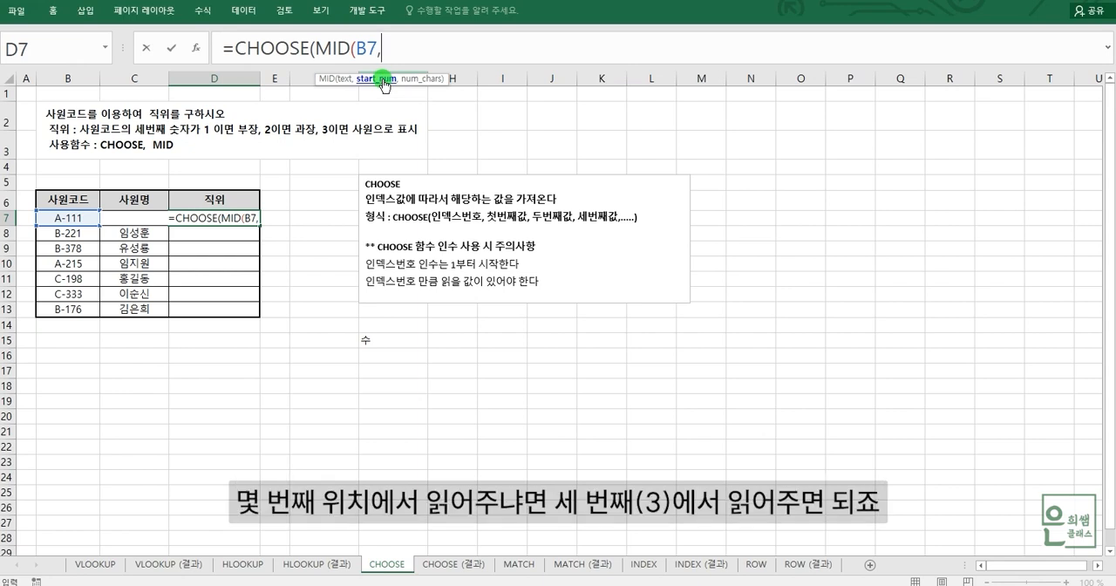
text(3,)
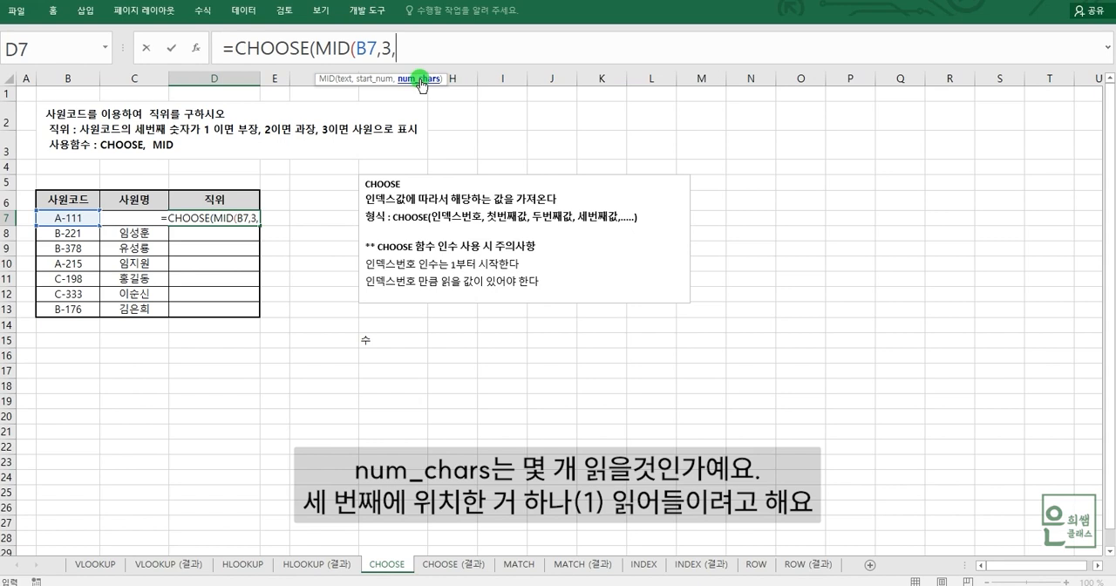
text(1)
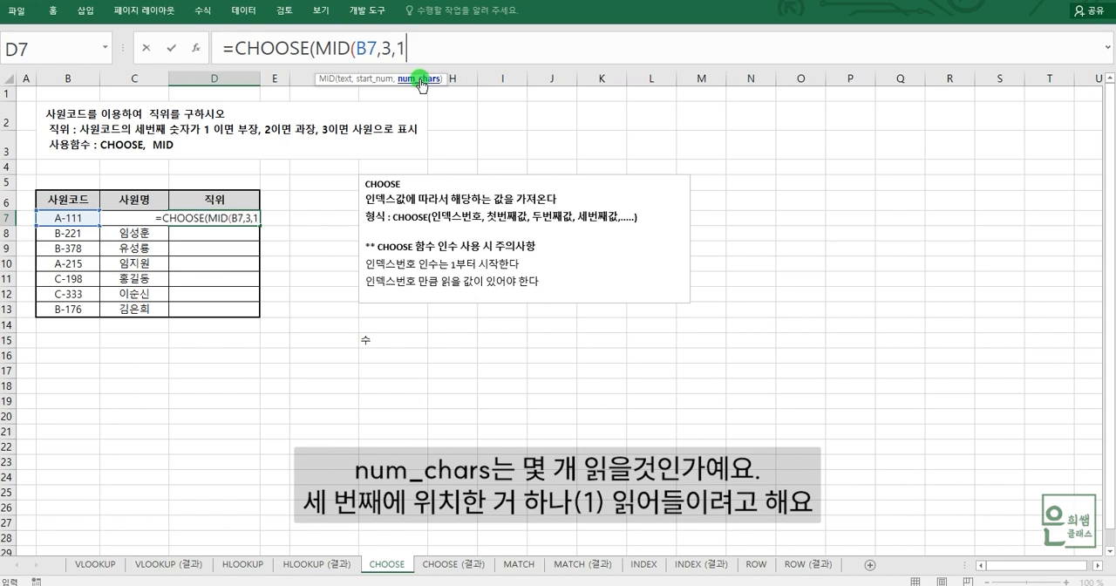
text())
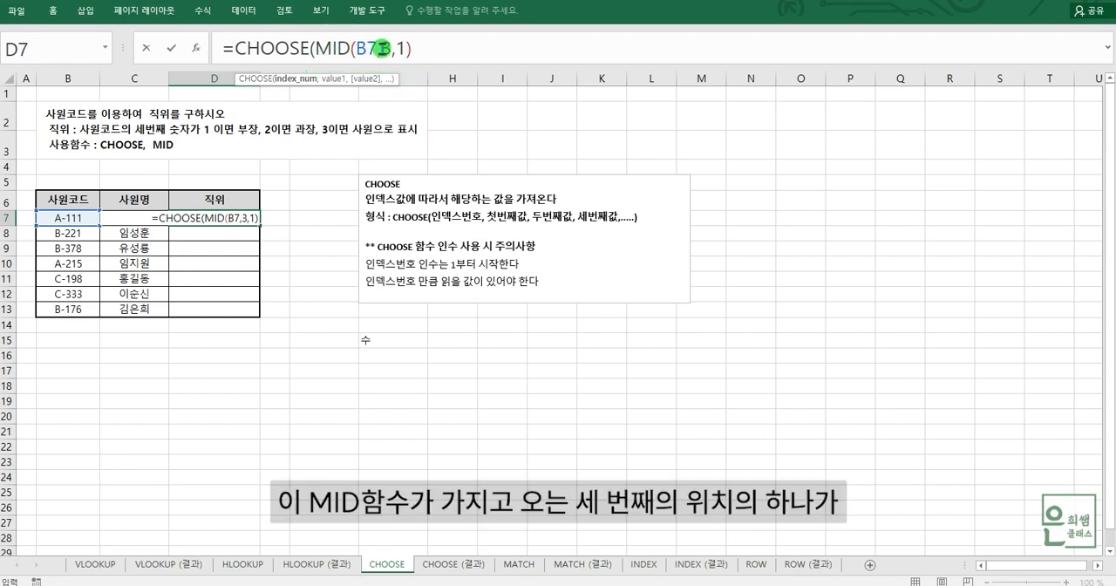
click(293, 78)
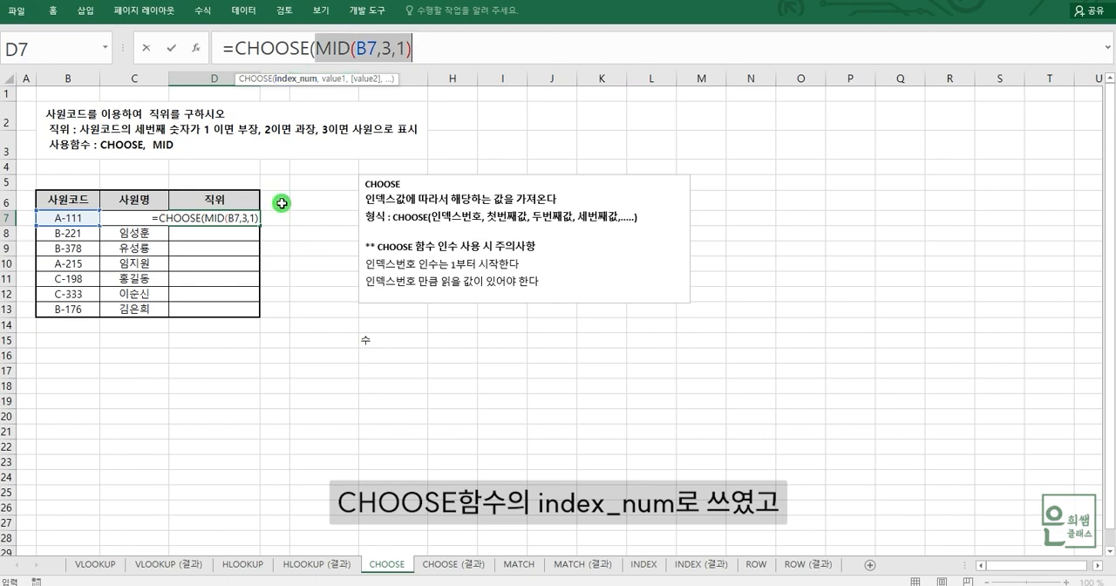
click(465, 45)
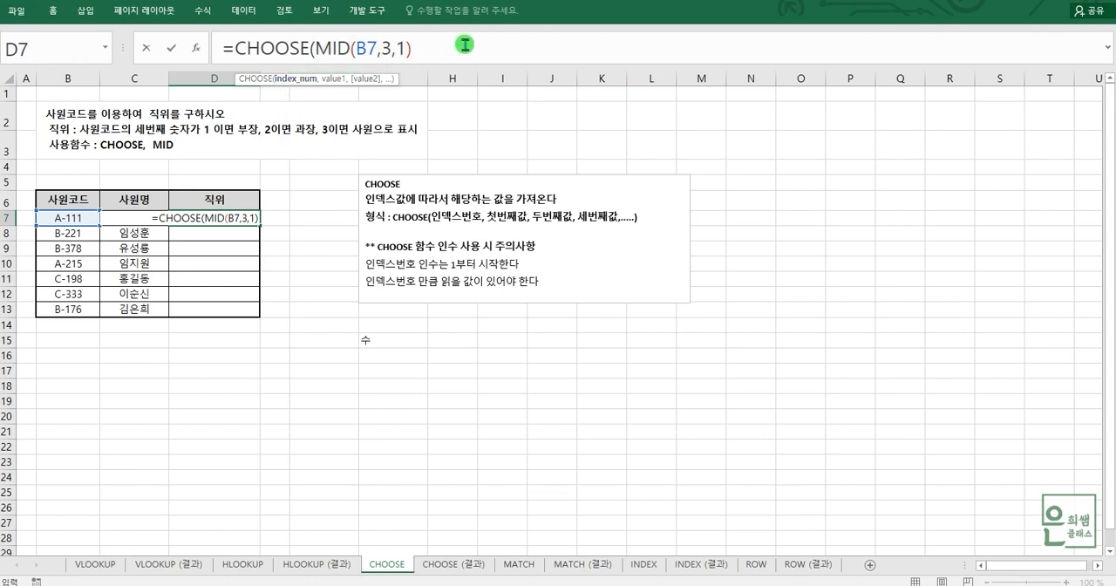
Step: Add "부장" and "과장" as the first and second values of the CHOOSE formula
text(,)
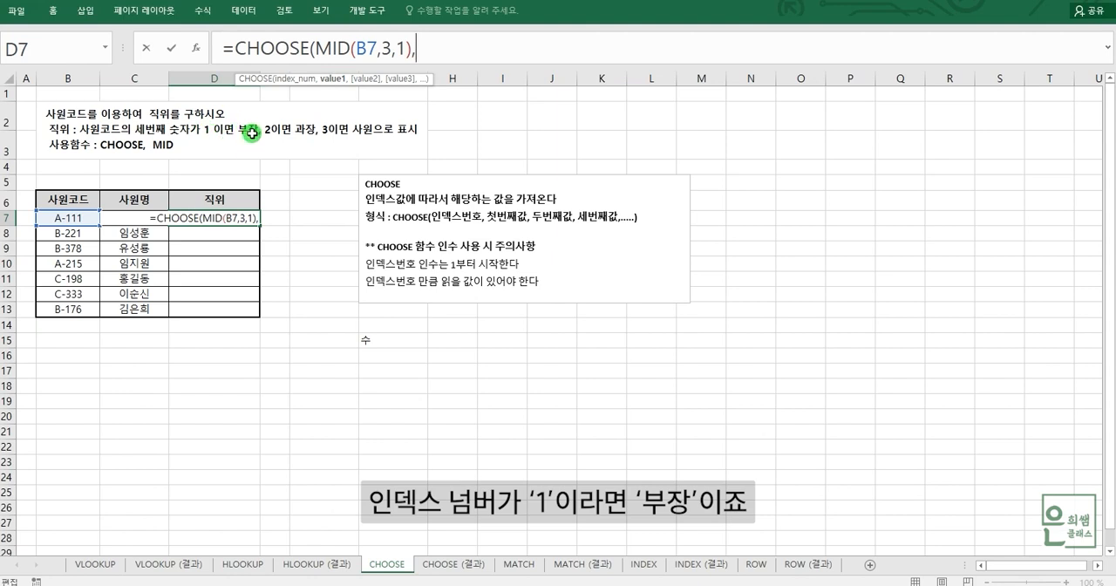
text("부장")
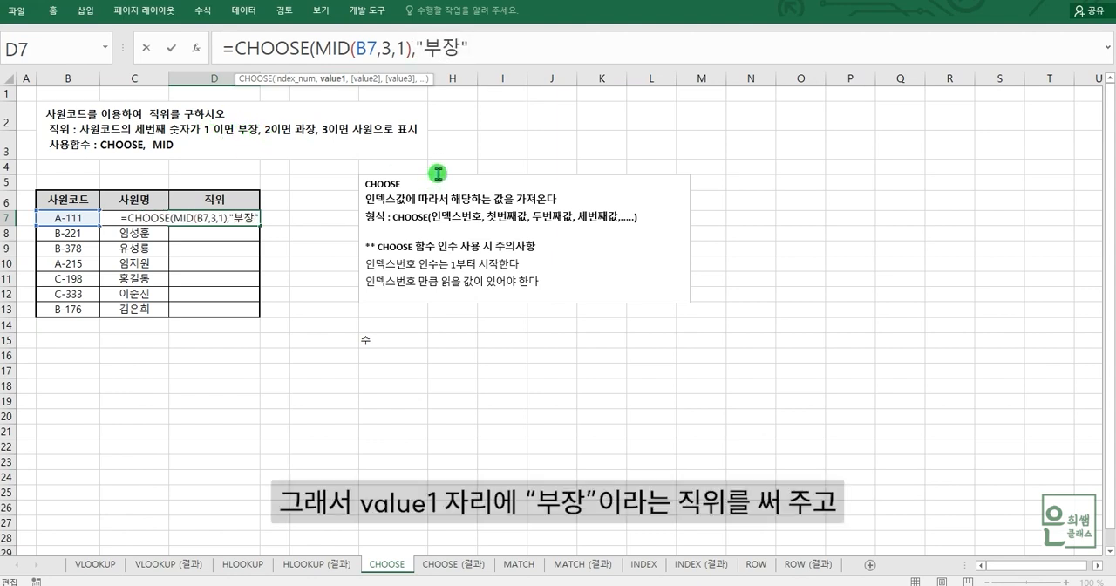
text(,)
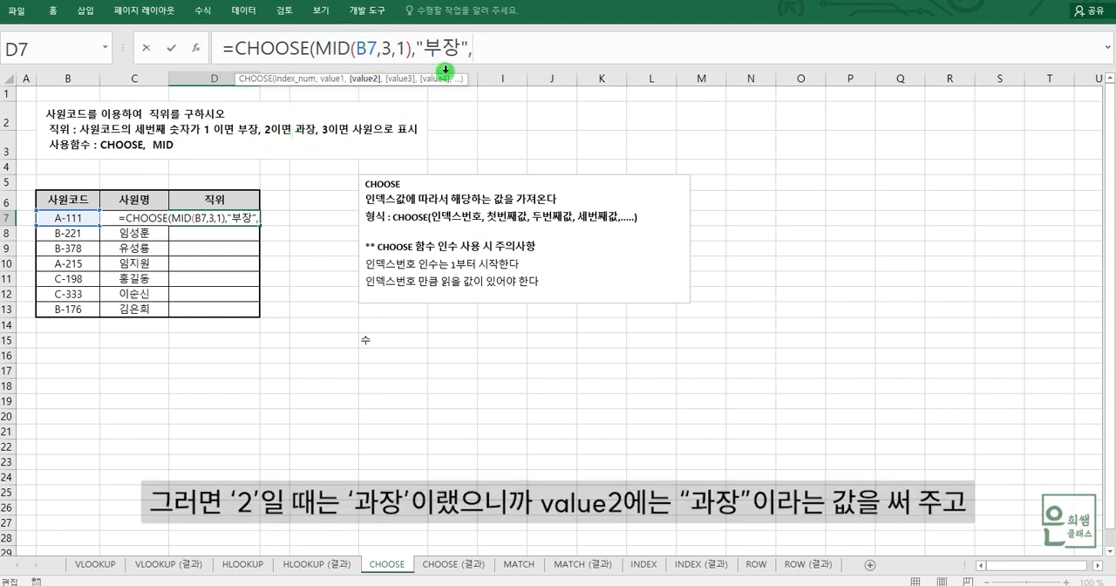
text("과장)
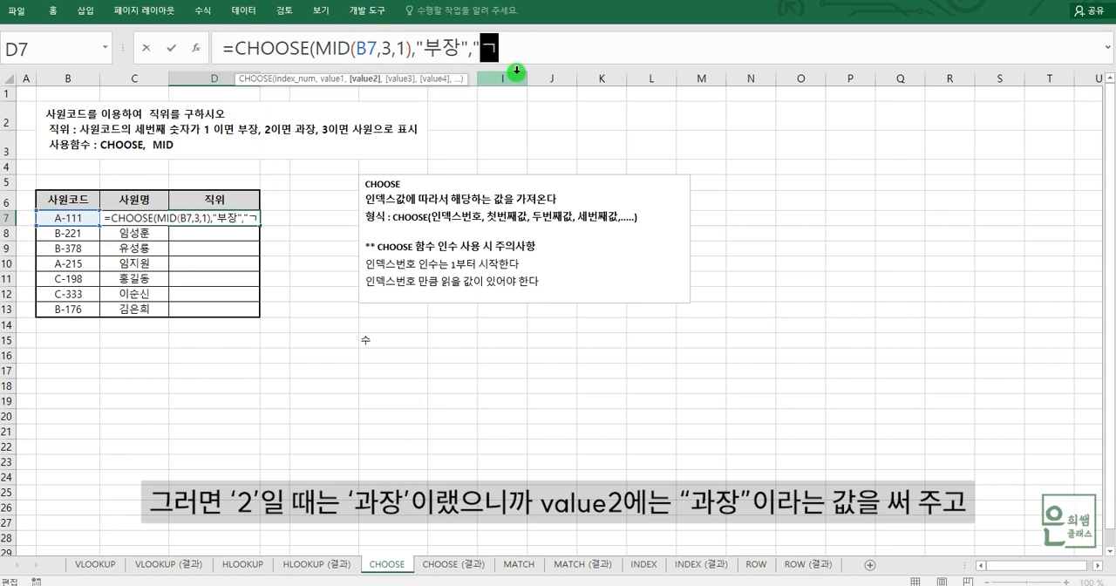
text(",)
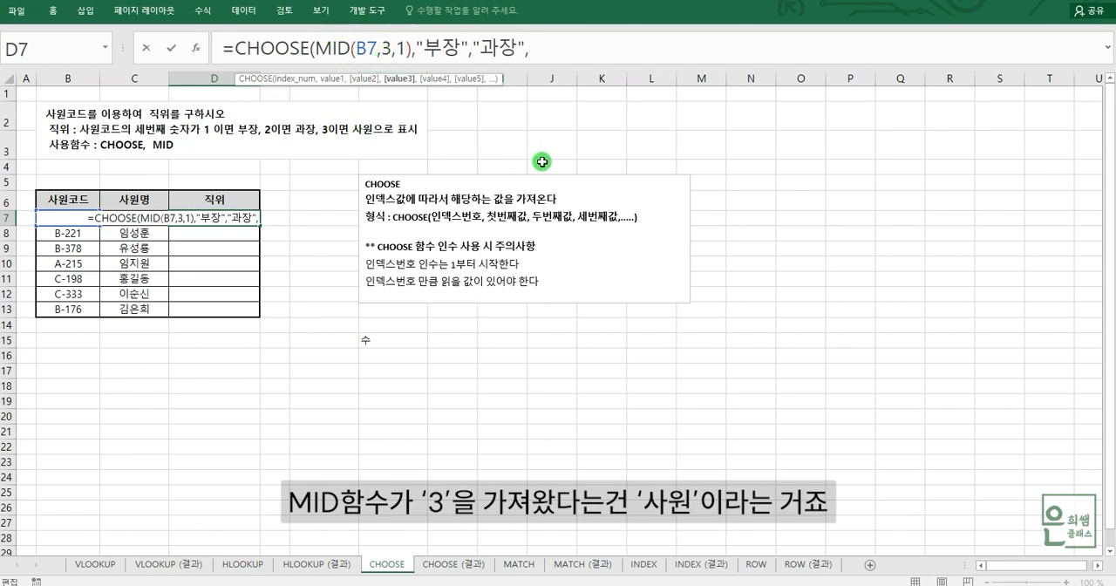
Step: Complete the D7 formula with "사원" as the third value, and check it against the 사원코드 in B7
text("사원)
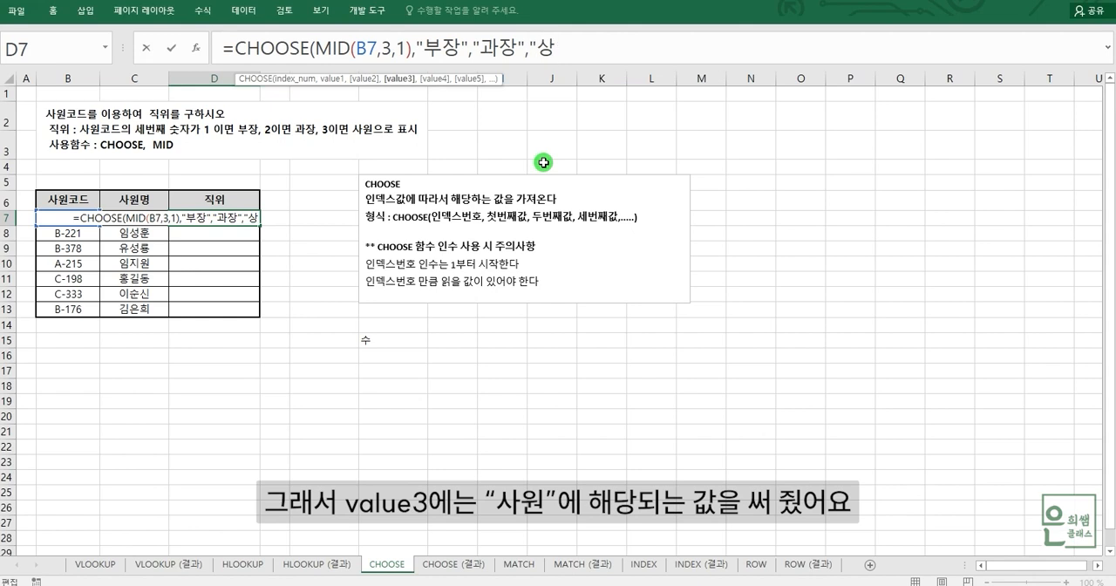
text(")
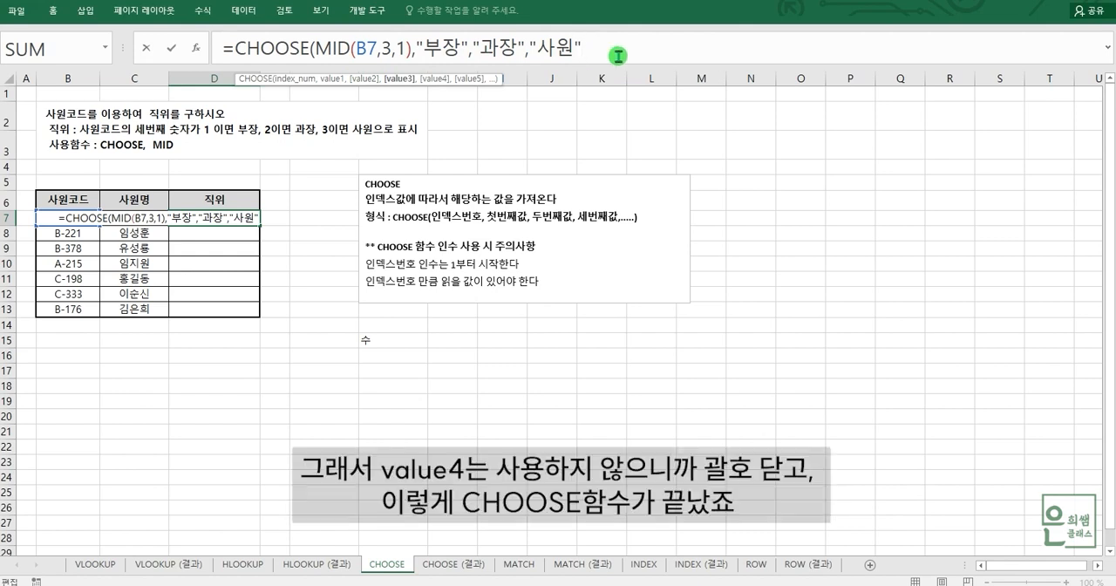
text())
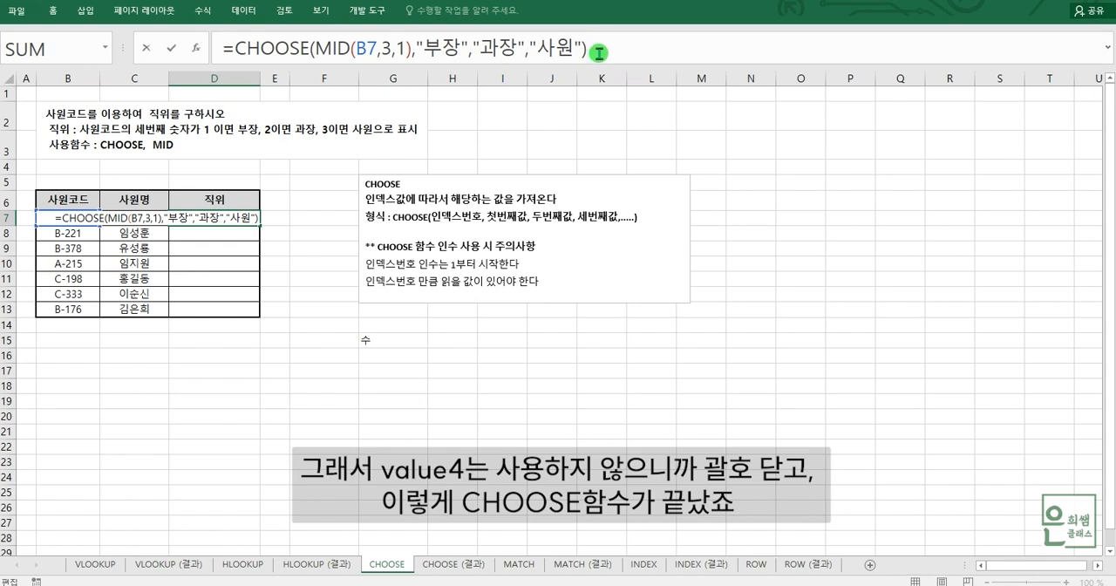
key(Return)
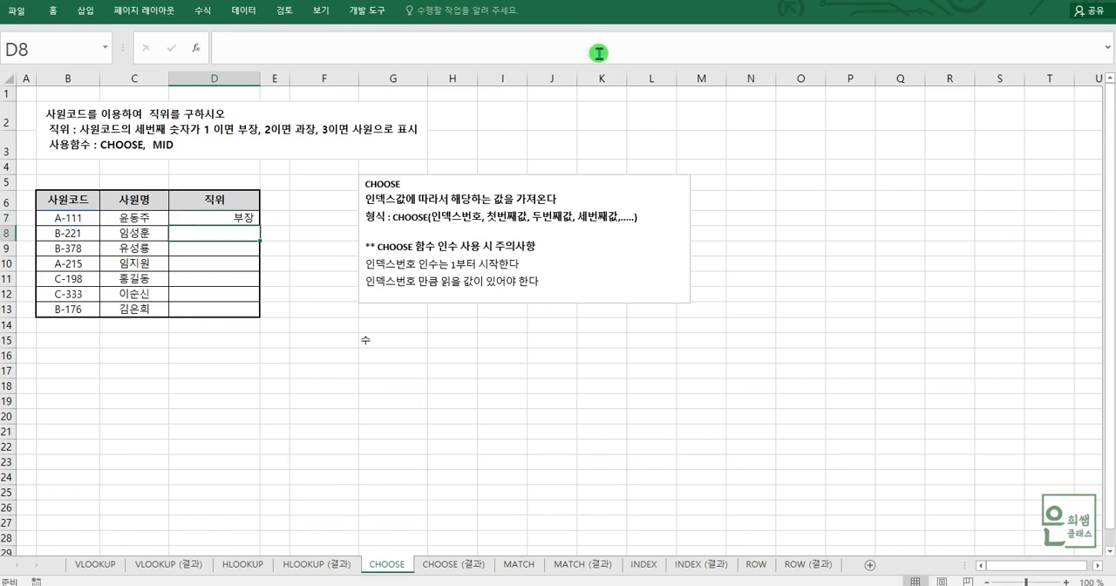
click(152, 217)
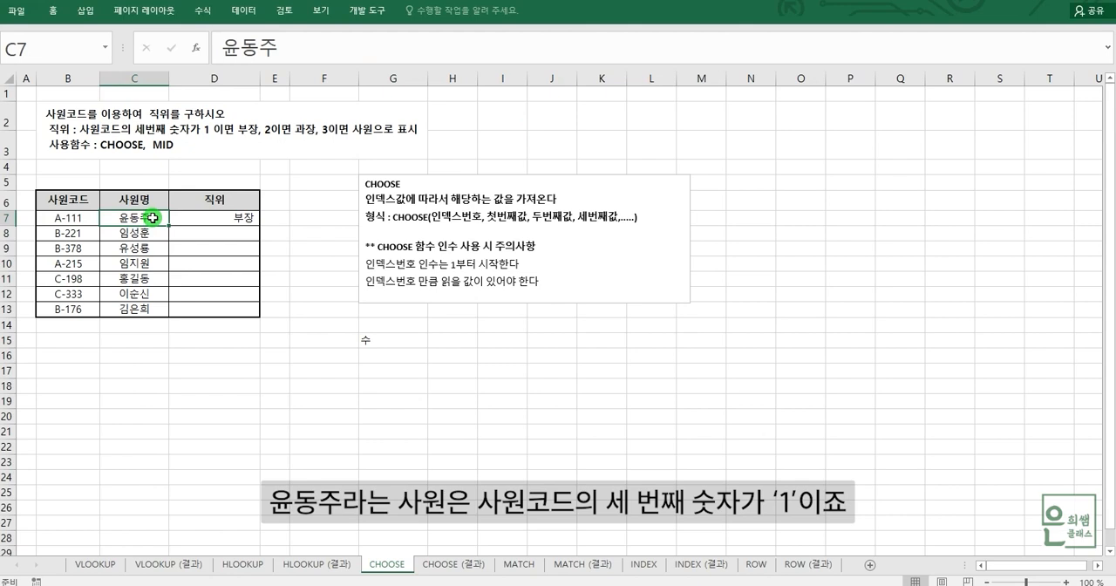
click(85, 215)
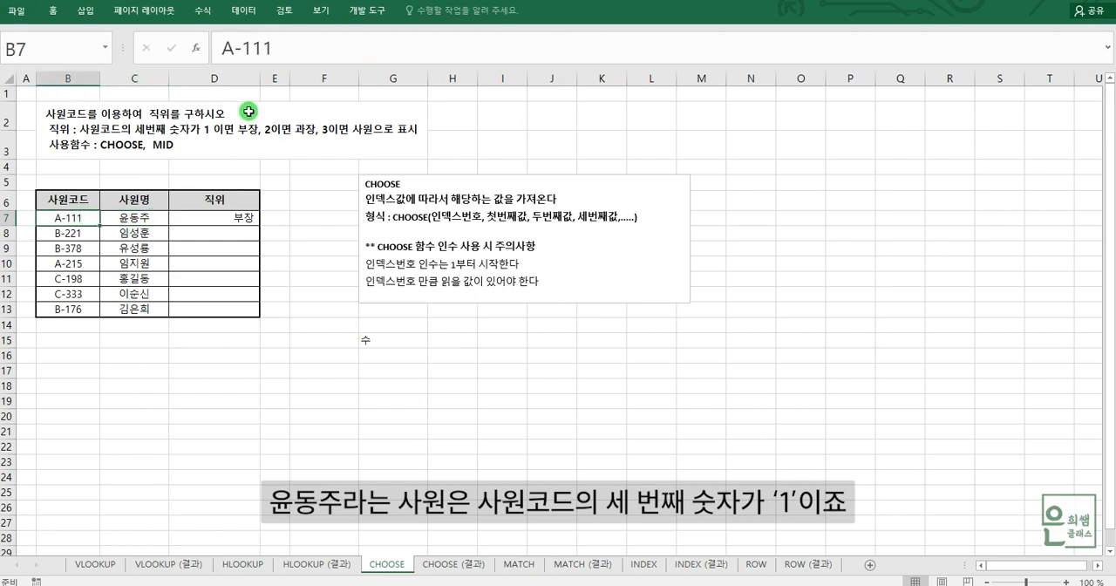
Step: Check the third character of the 사원코드 in B7, and fill the CHOOSE formula from D7 down to D13
drag(244, 50, 253, 50)
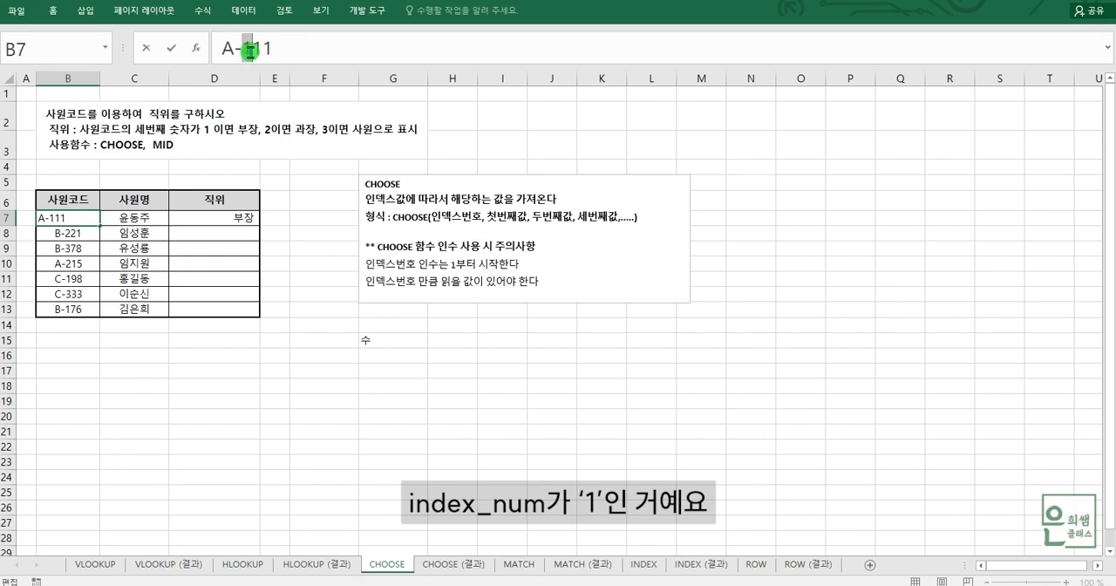
key(Escape)
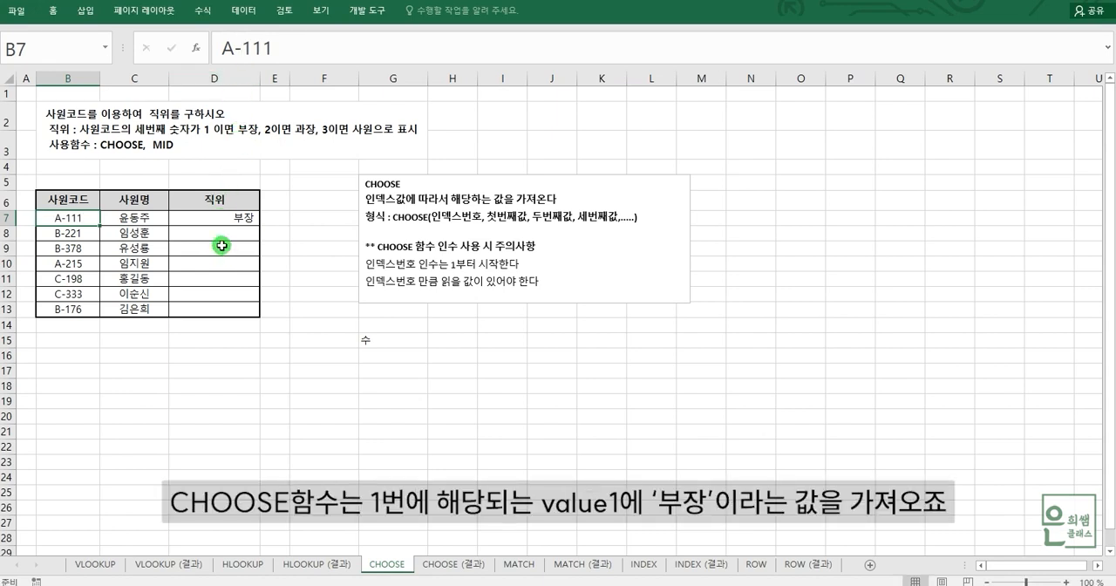
click(225, 217)
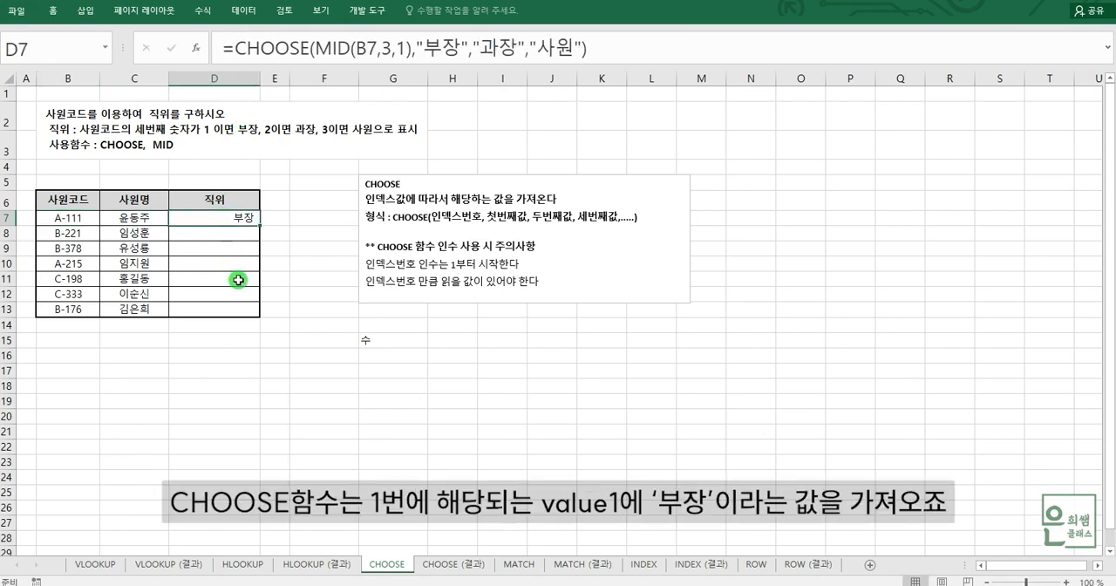
drag(260, 225, 250, 310)
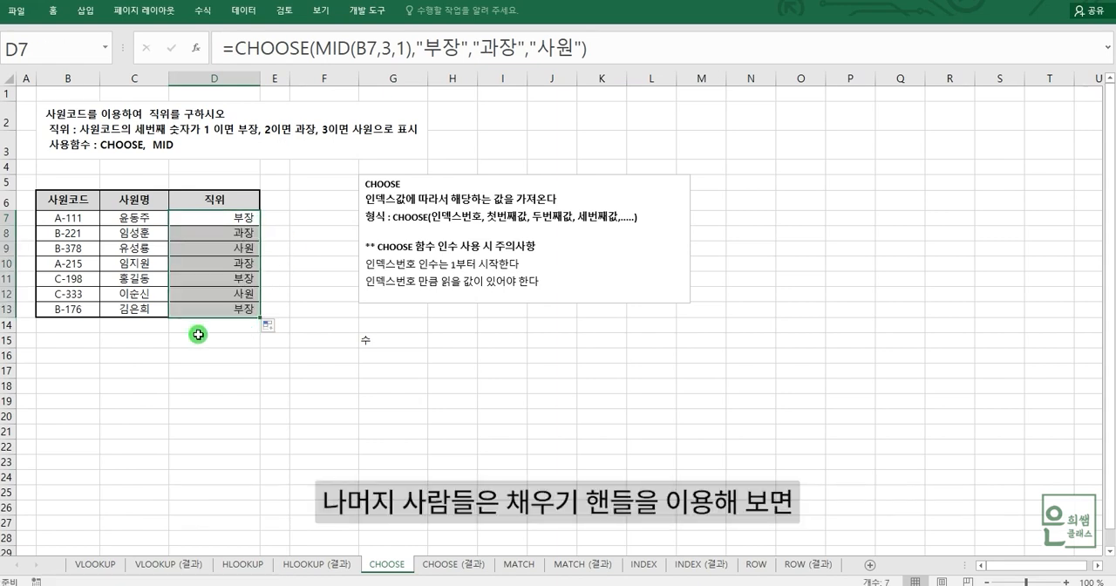
Step: Compare the 사원코드 values in B7:B9 with their 직위 results, examining the D9 formula and the third character of B7
click(67, 222)
click(67, 235)
click(72, 250)
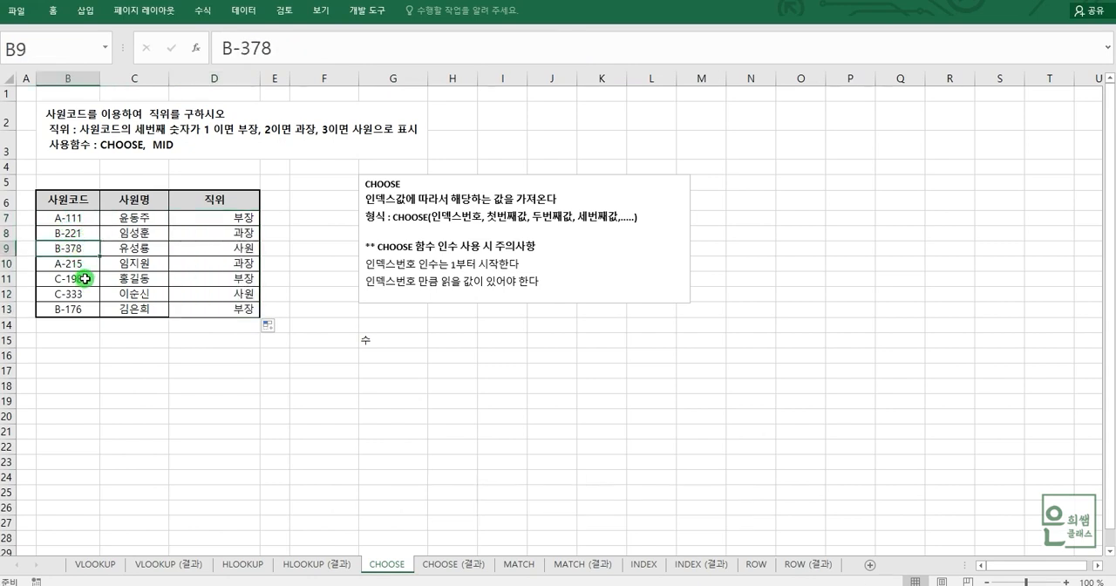
click(229, 247)
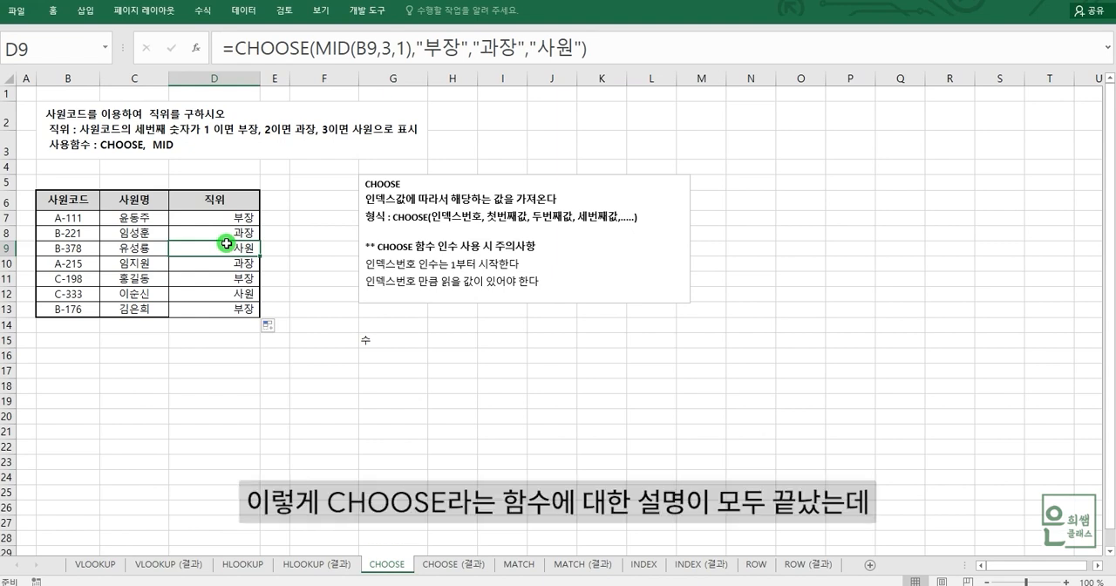
click(412, 360)
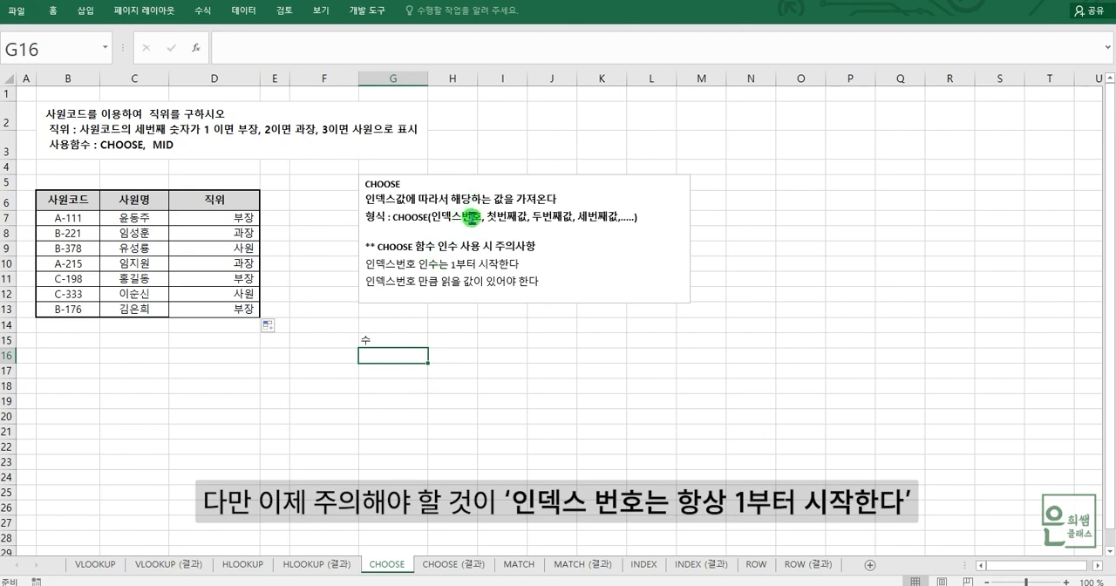
click(58, 221)
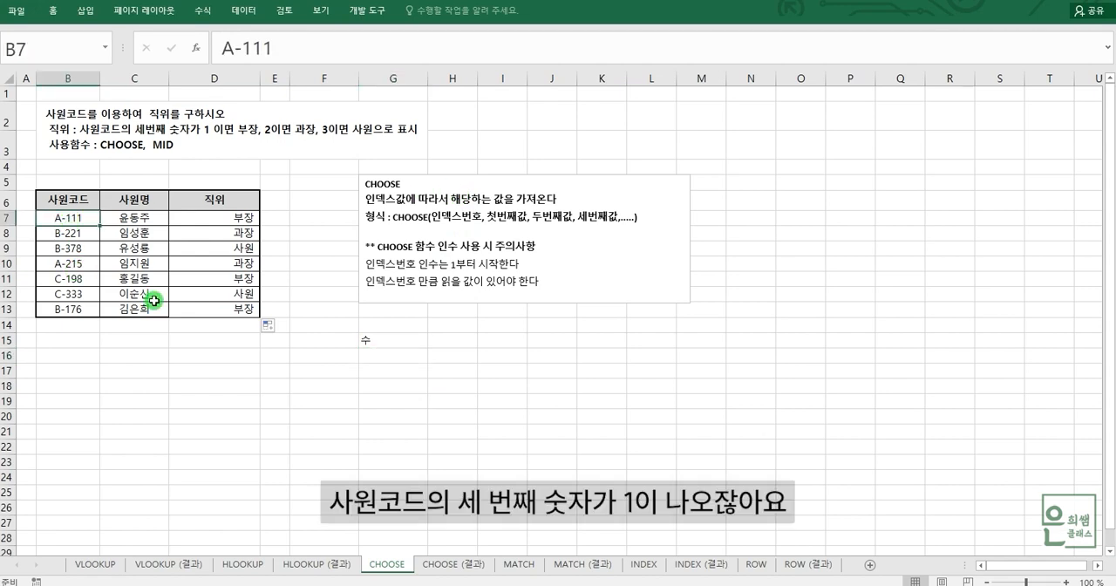
drag(244, 48, 253, 48)
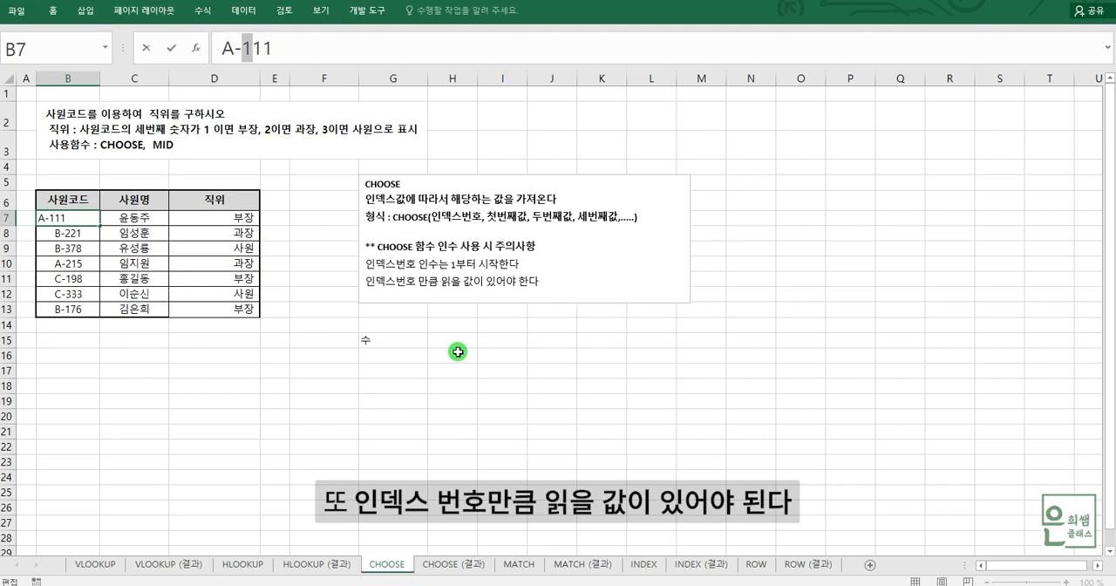
key(Escape)
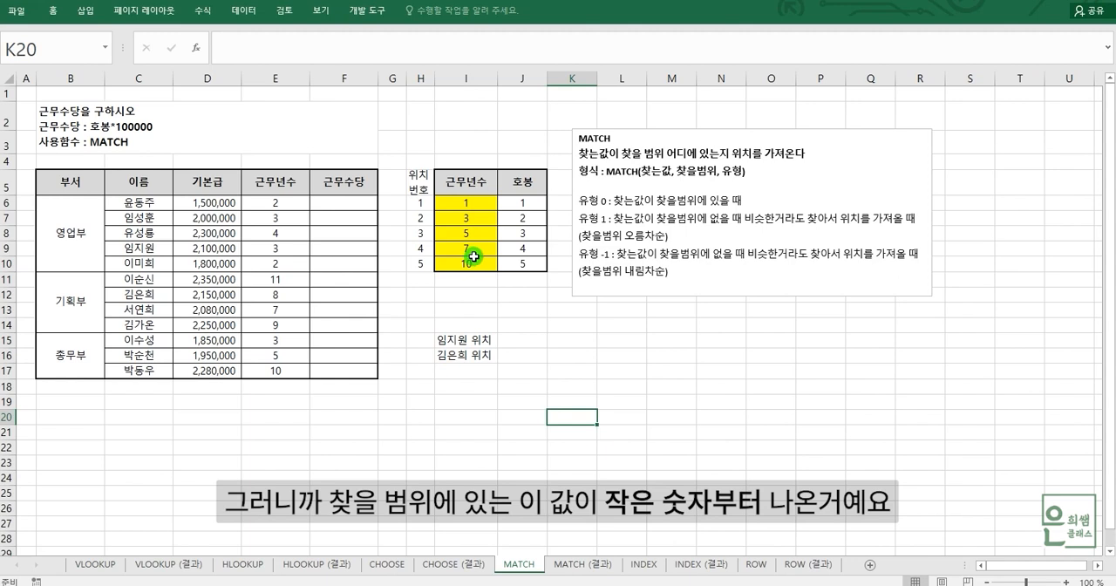
Step: Examine the sort order of the yellow 근무년수 values in I6:I10 on the MATCH sheet
drag(477, 203, 478, 264)
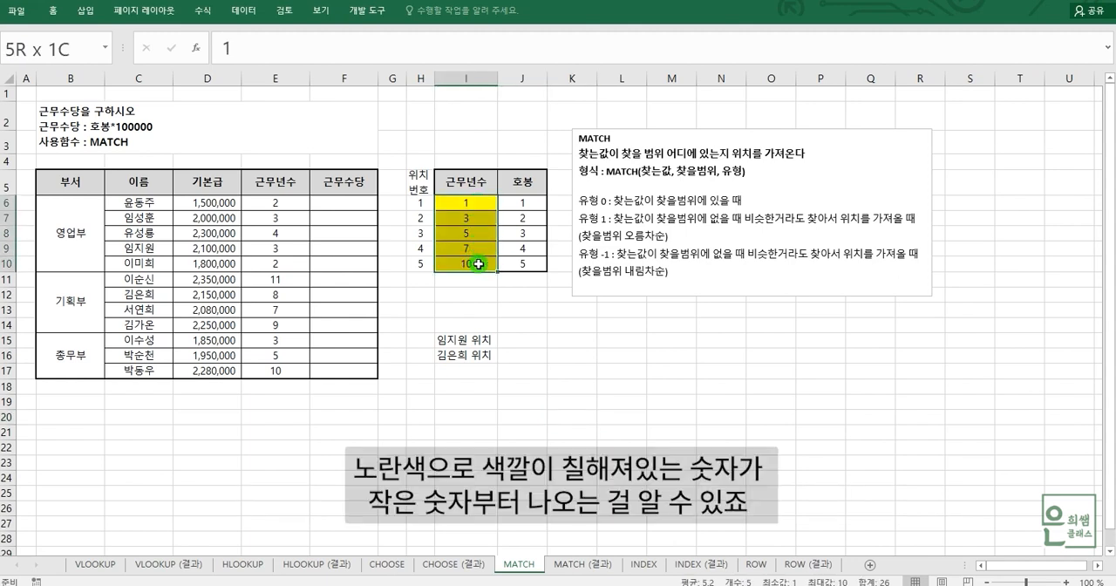
click(474, 204)
click(474, 219)
click(474, 233)
click(476, 210)
click(474, 219)
click(473, 234)
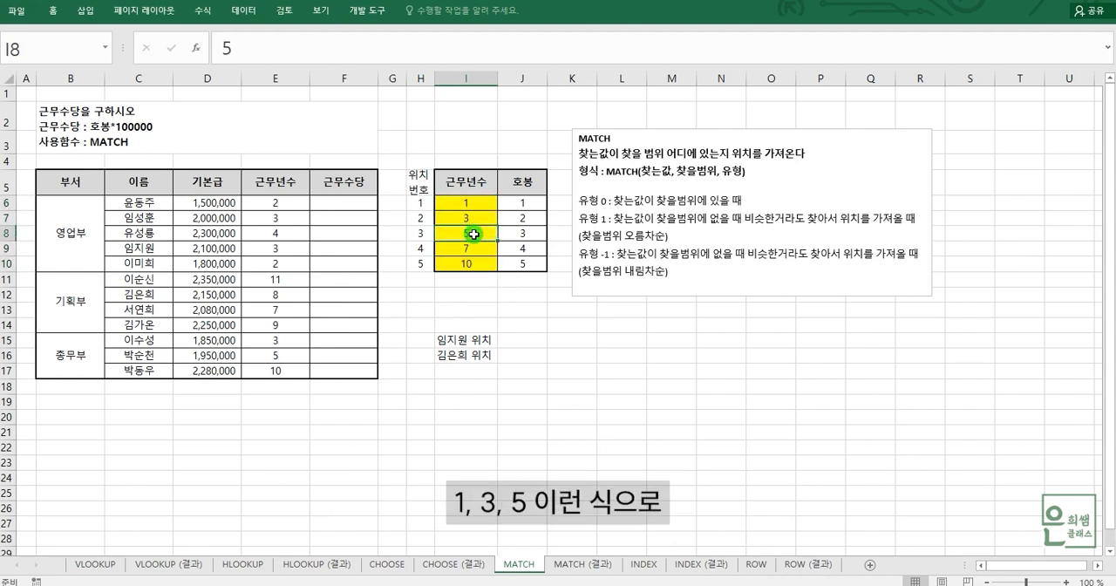
click(472, 204)
drag(471, 234, 470, 269)
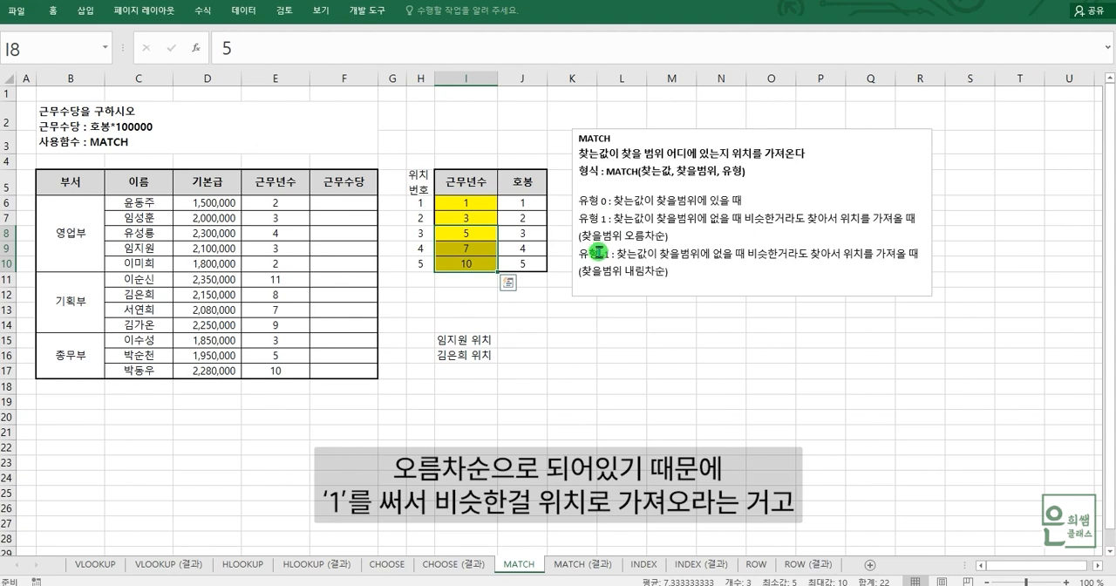
Step: Enter the descending example values 10, 7, 5, 3 and 1 in L14:L18, and review the range
click(636, 328)
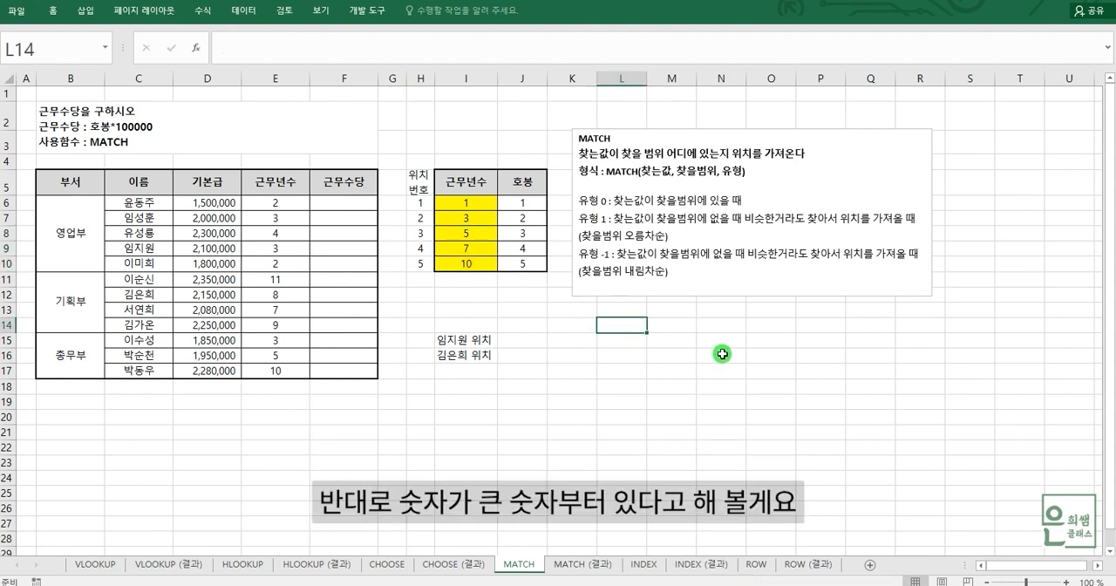
text(10)
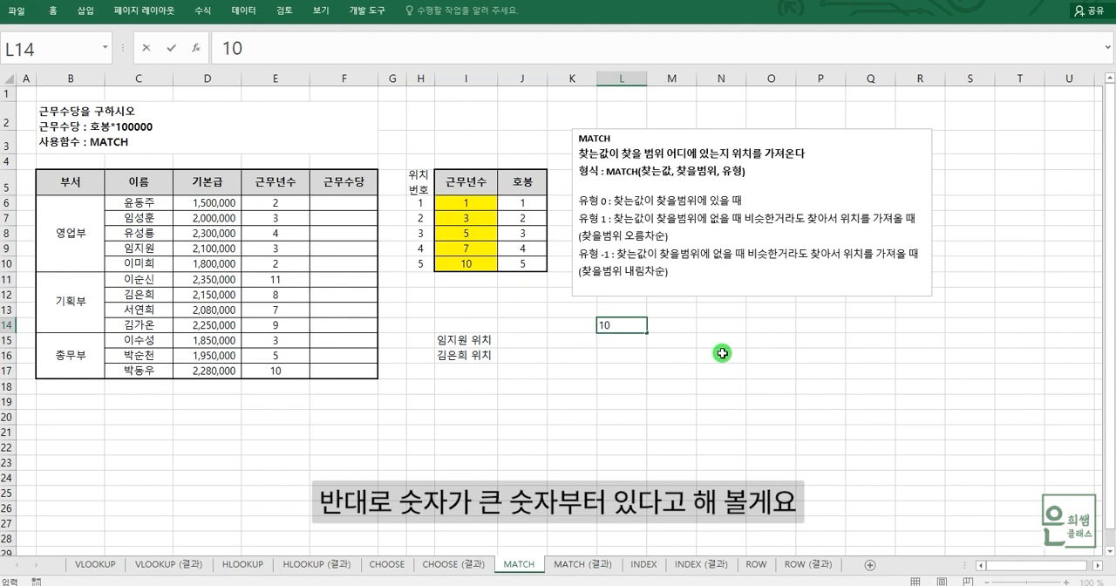
key(Return)
text(7)
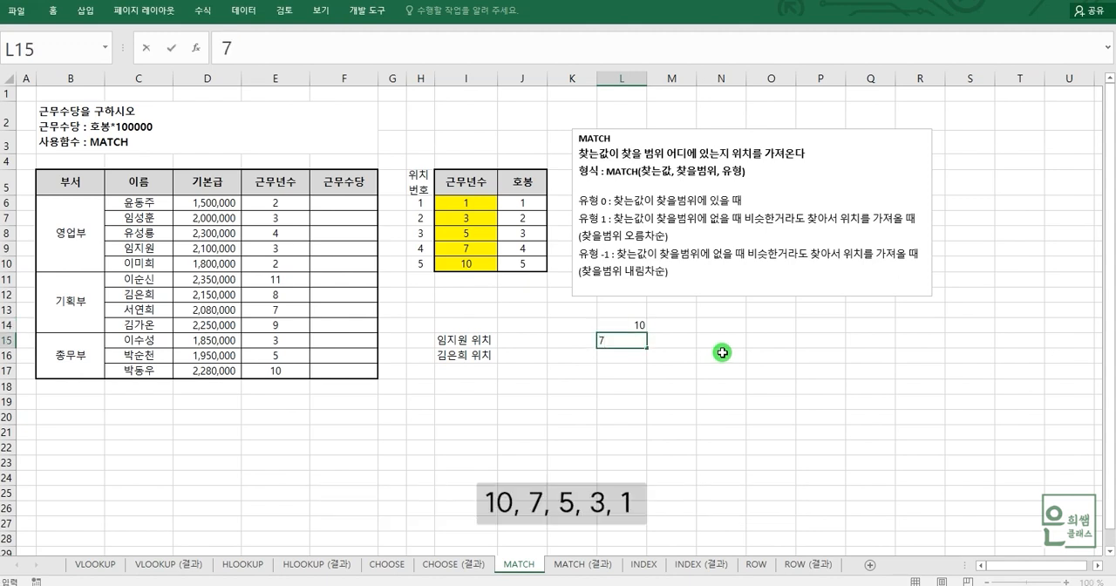
key(Return)
text(5)
key(Return)
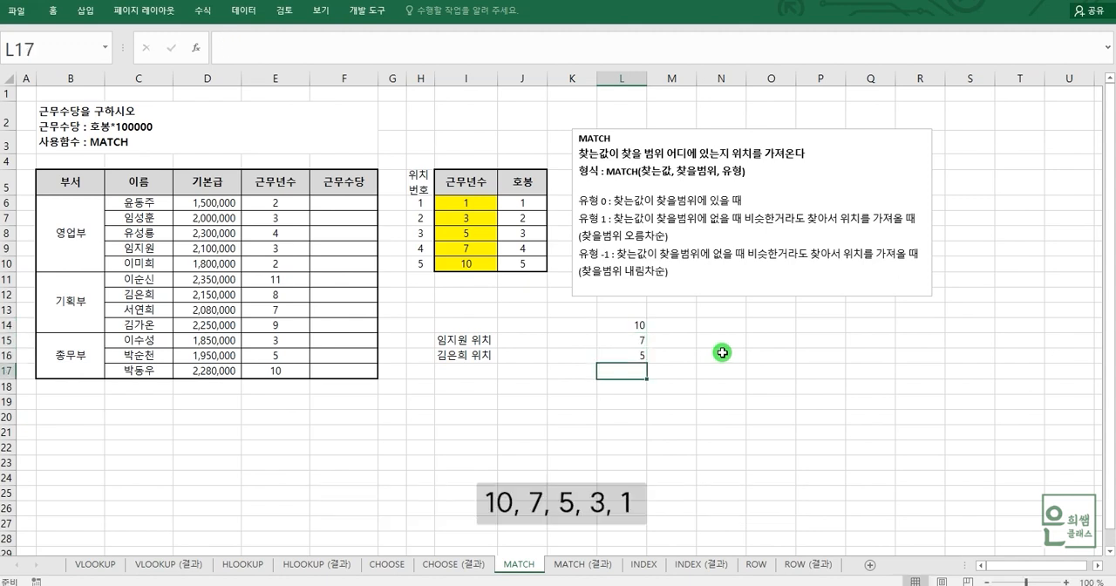
key(Return)
text(1)
key(Return)
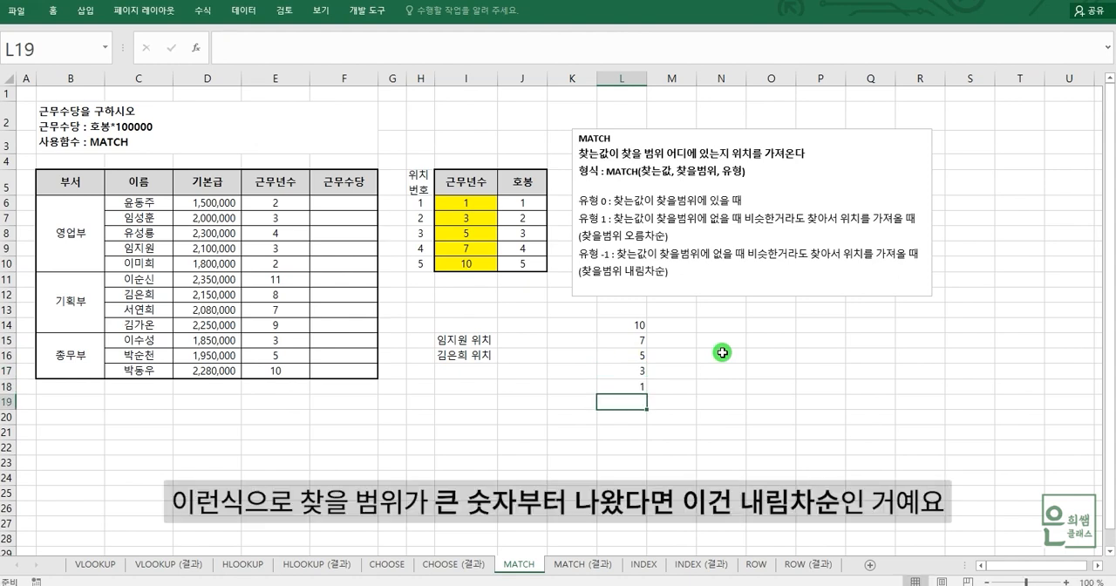
drag(626, 324, 630, 386)
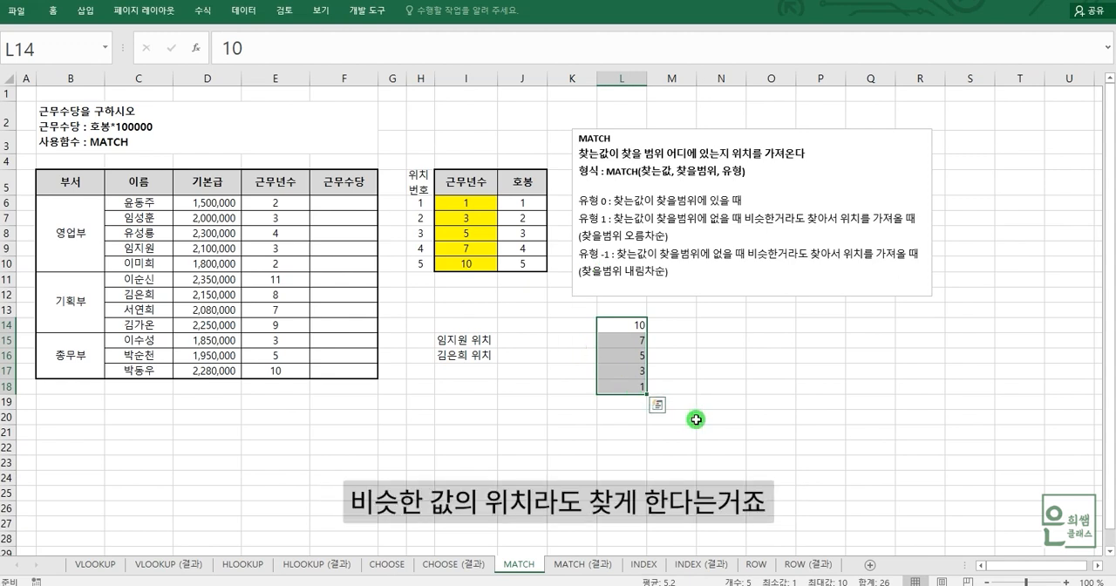
click(745, 386)
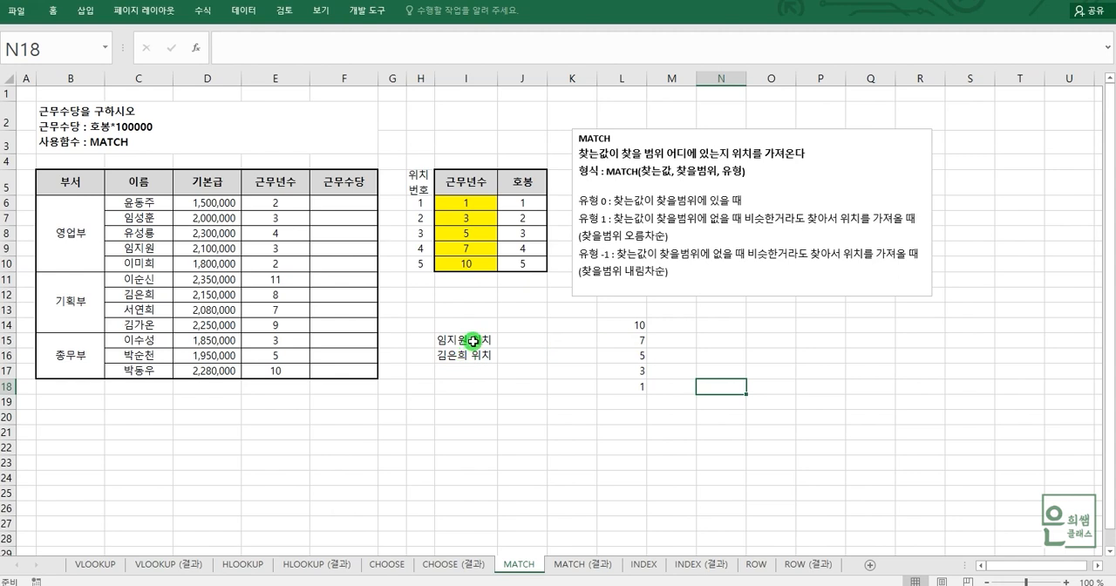
Step: Start a MATCH formula in J15 for the position of the employee named in I15
click(520, 340)
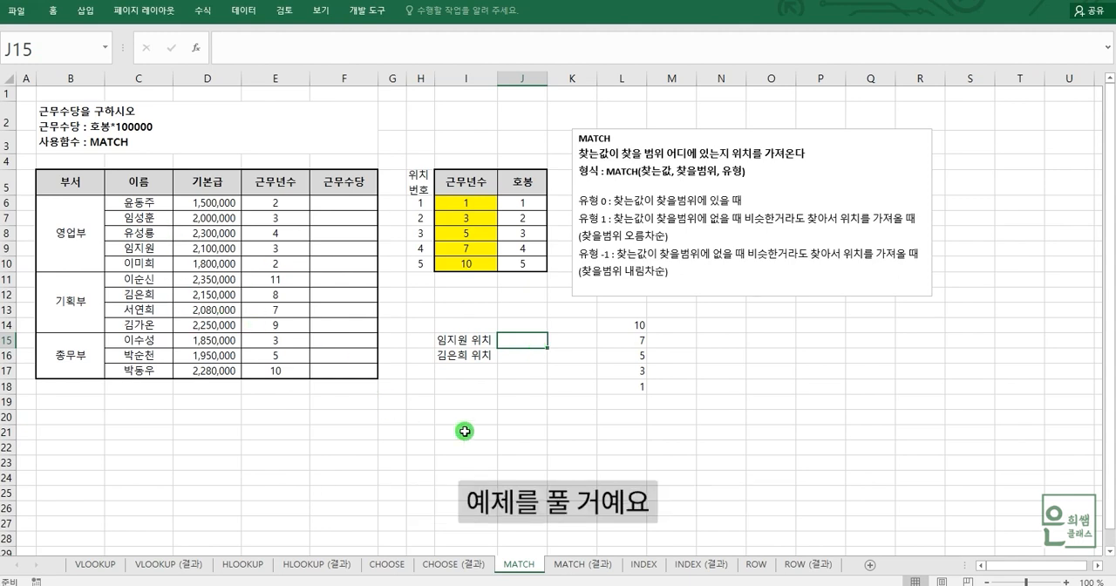
click(467, 342)
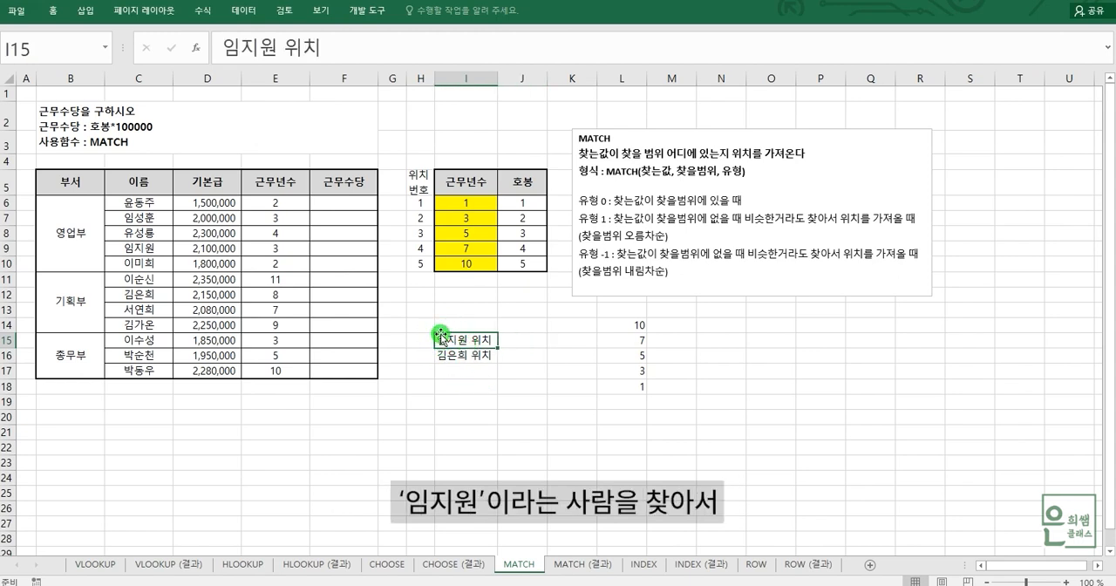
click(519, 341)
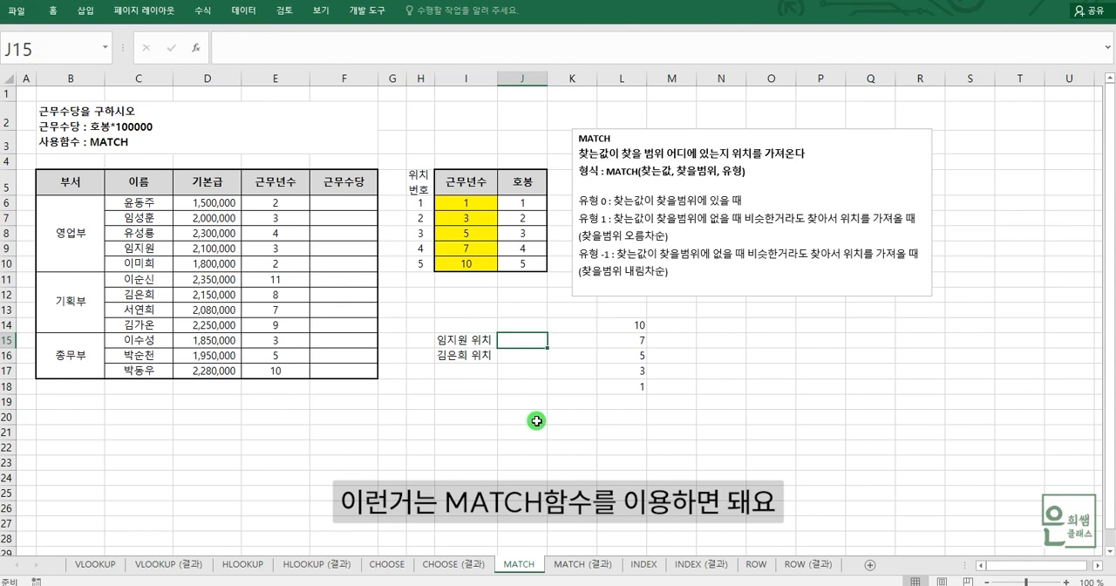
text(=)
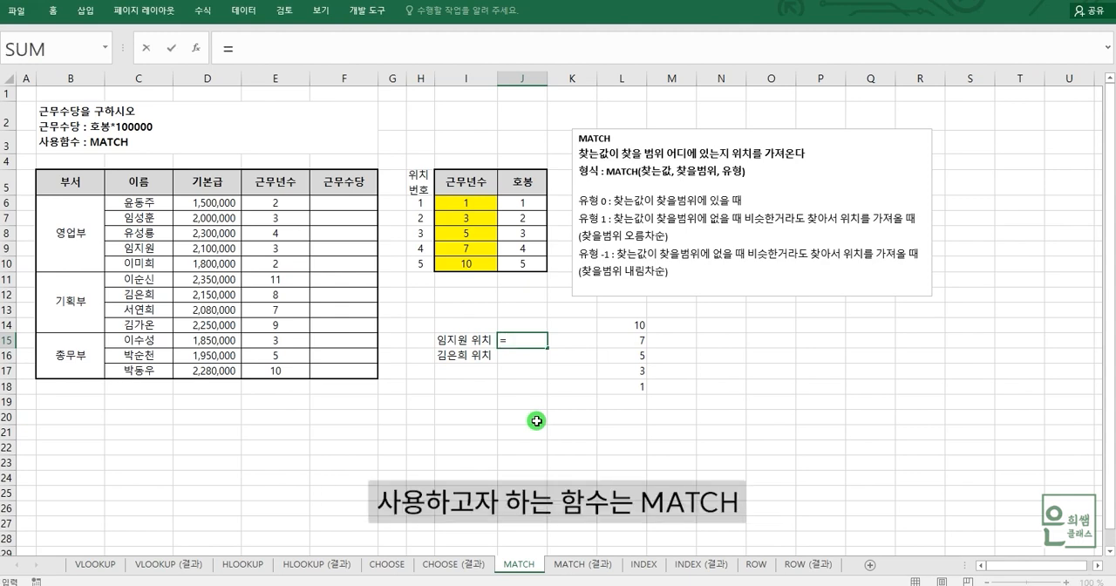
text(MA)
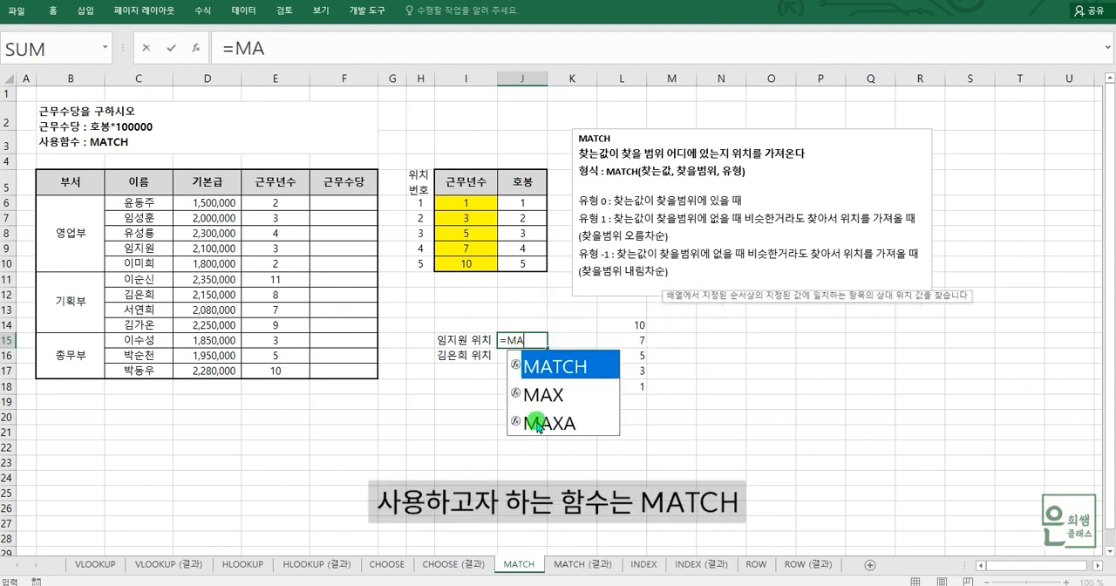
double_click(541, 361)
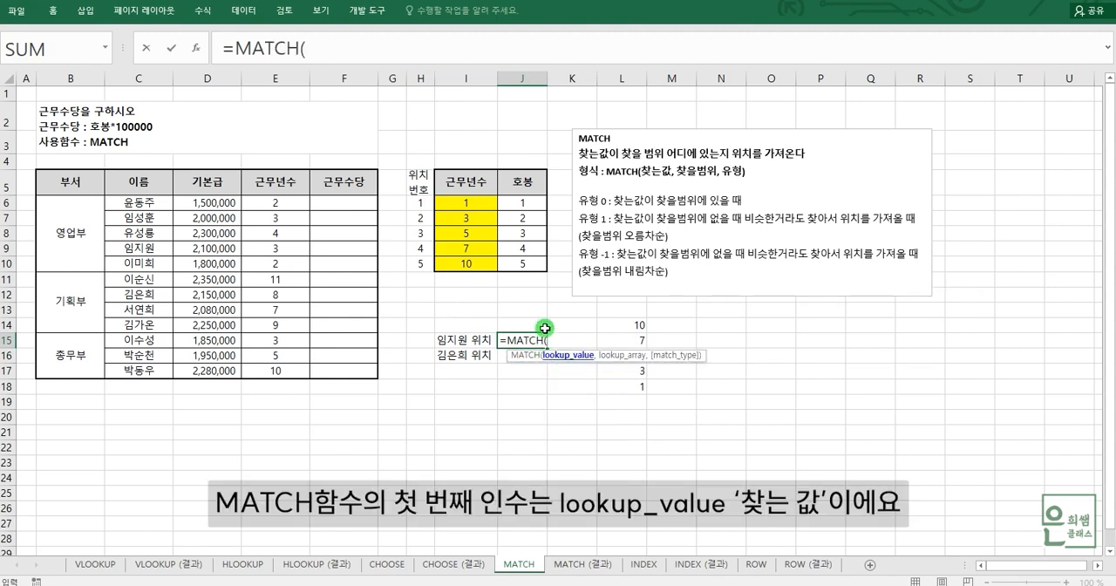
Step: Add the I15 employee's name in quotation marks as the lookup value and C6:C17 as the lookup array of the MATCH formula
click(323, 44)
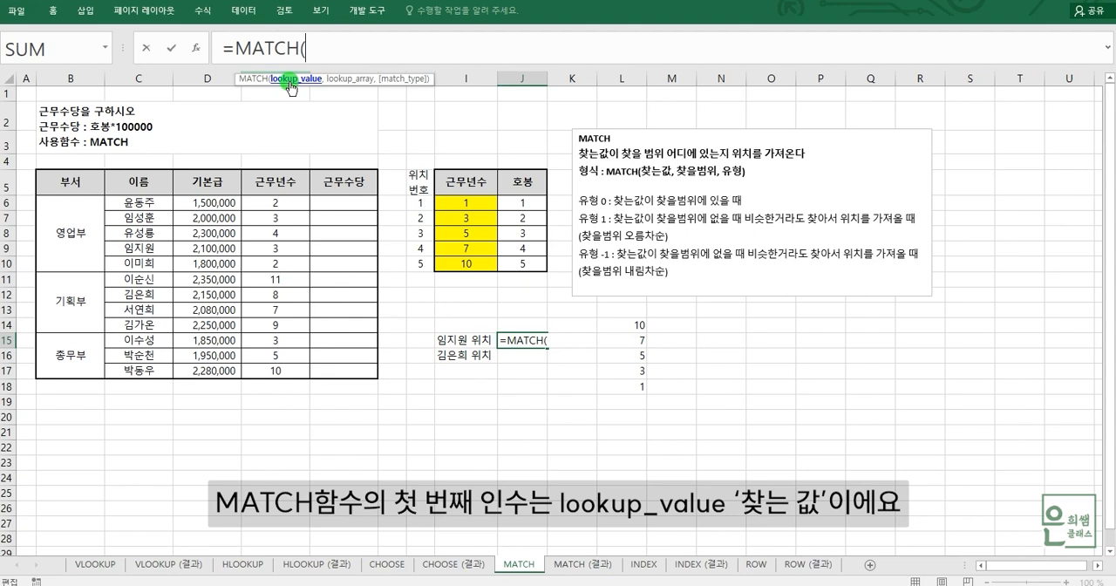
text("임지워)
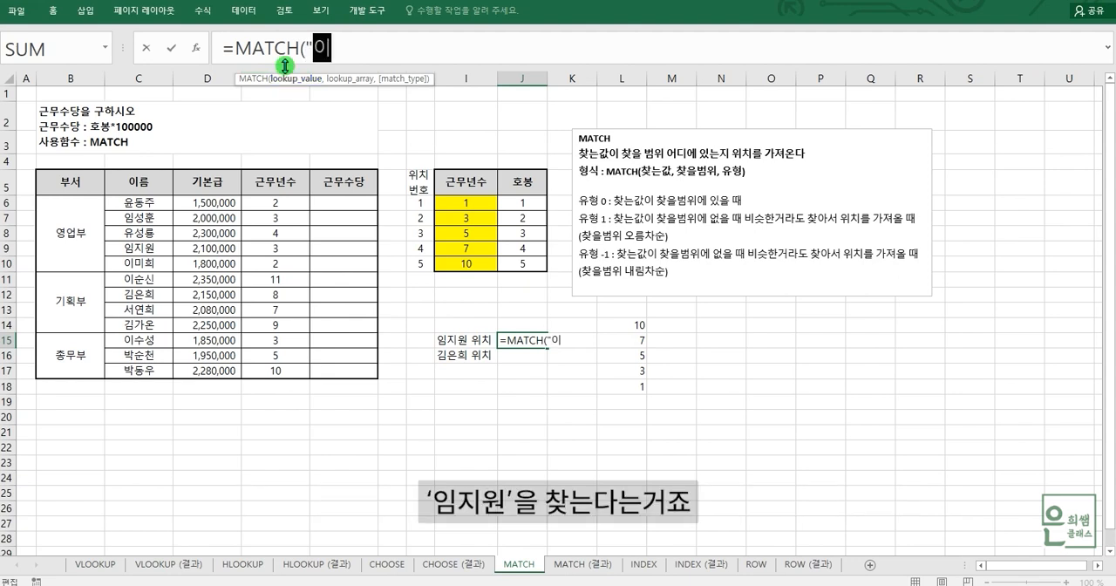
text(")
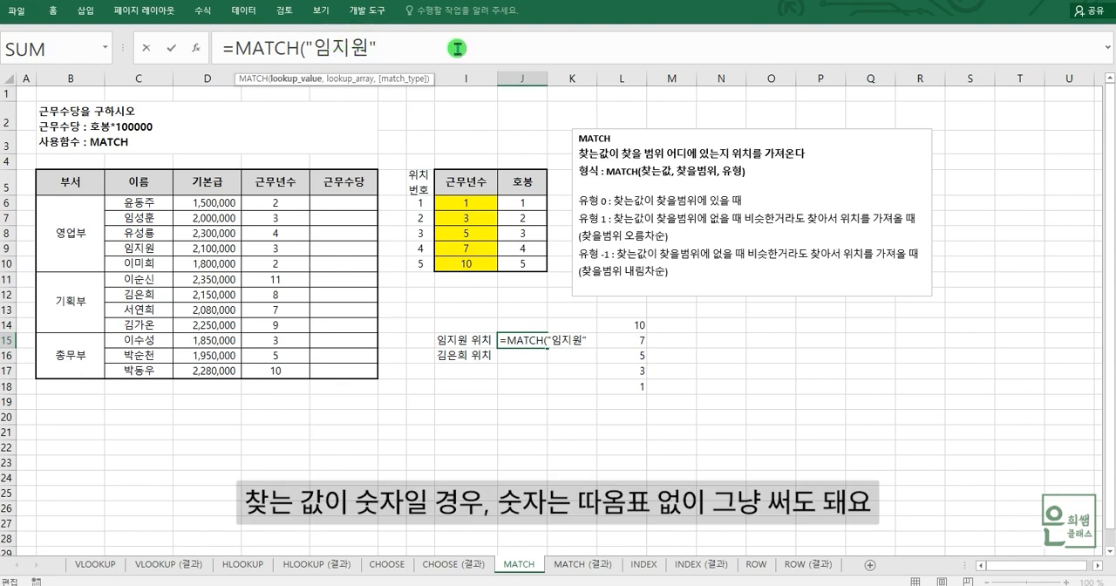
text(,)
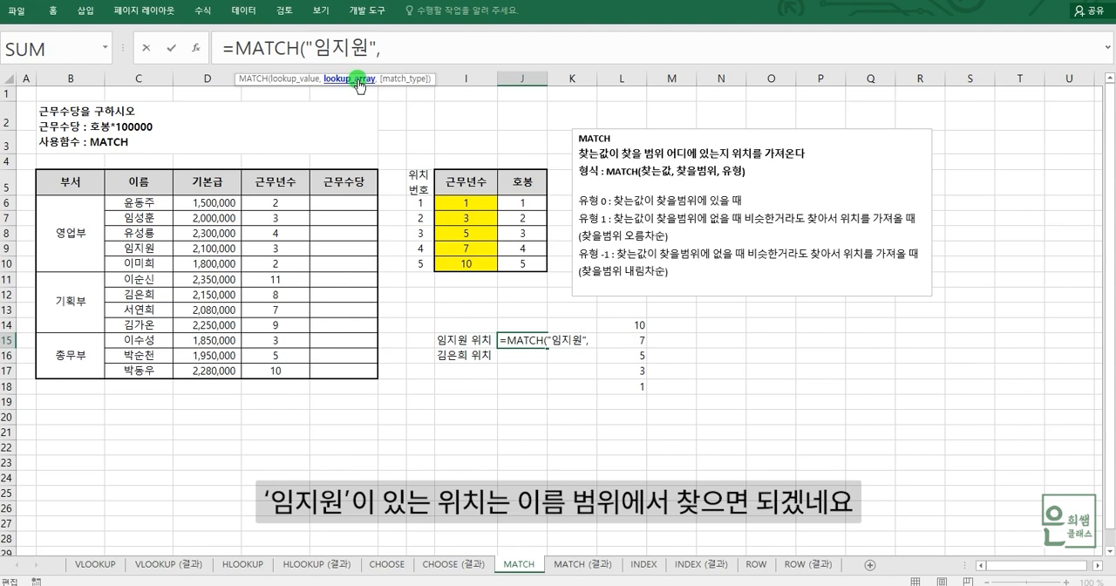
drag(140, 205, 132, 367)
drag(140, 202, 135, 373)
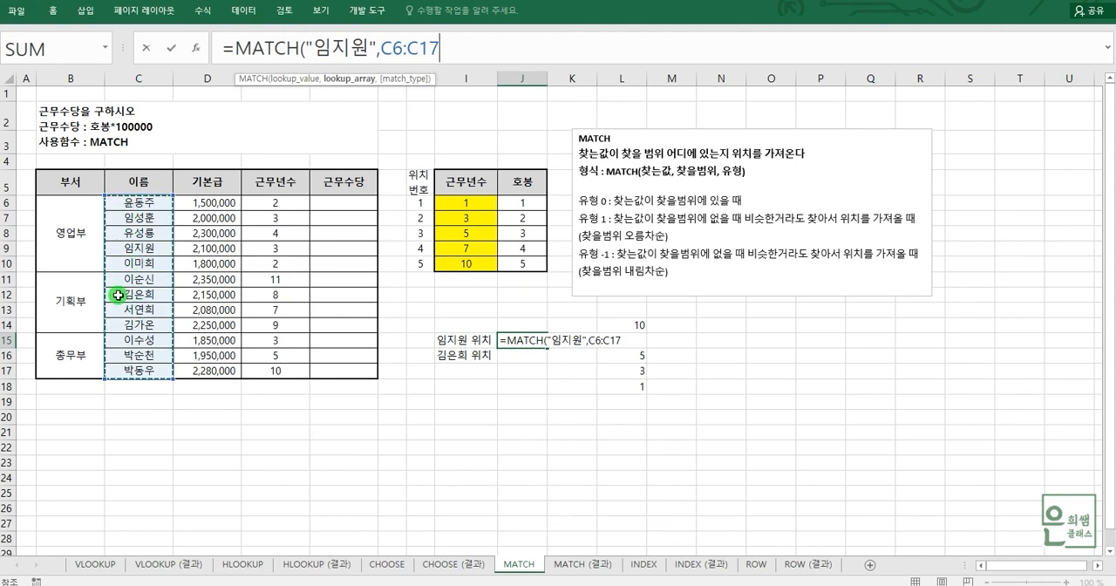
Step: Complete the J15 MATCH formula with match type 0 for an exact match, and reselect the cell to review it
text(,0)
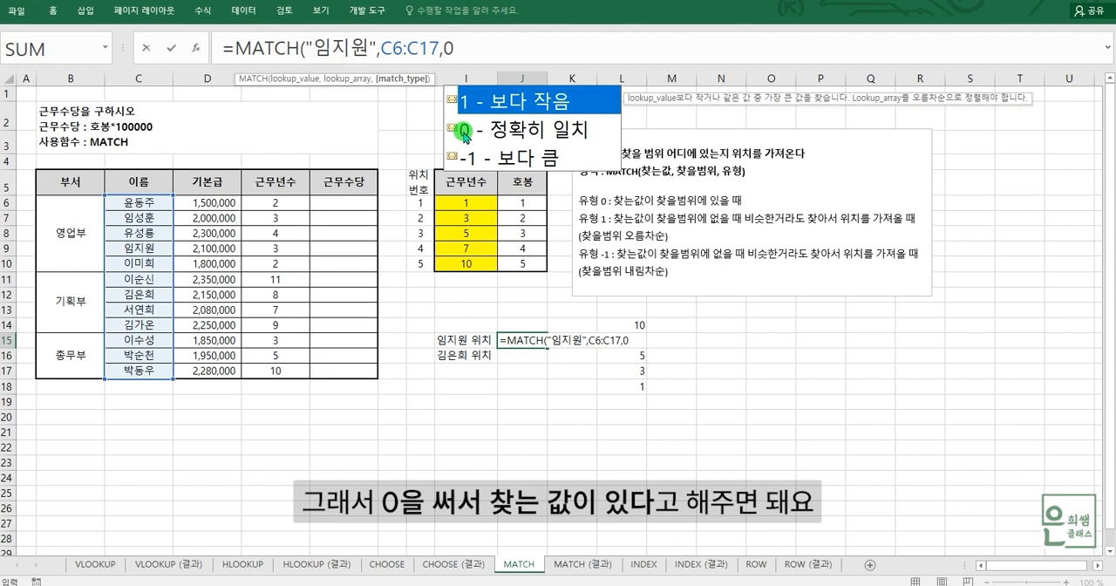
text())
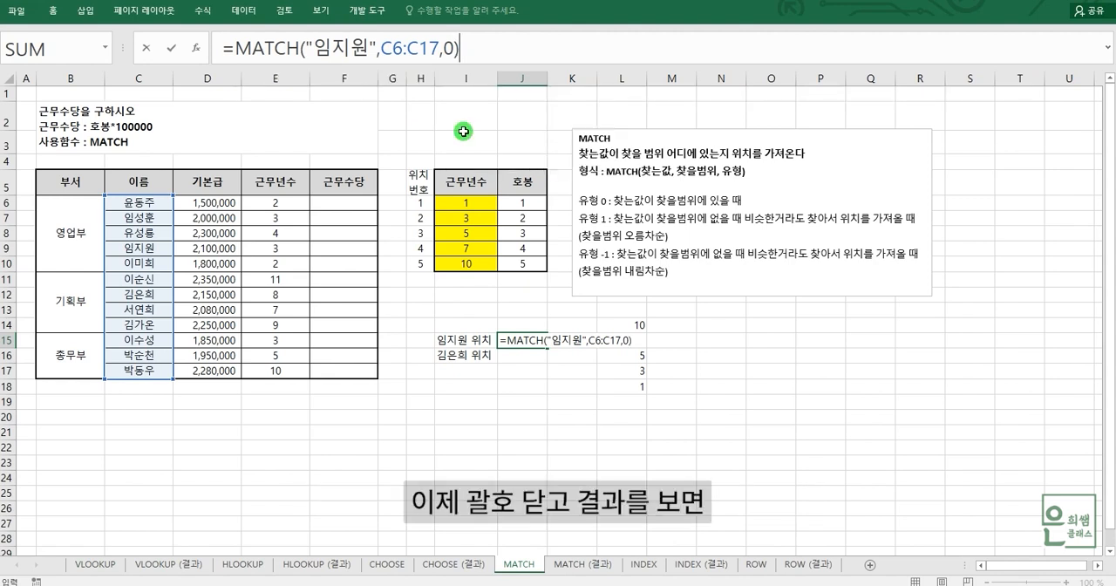
key(Return)
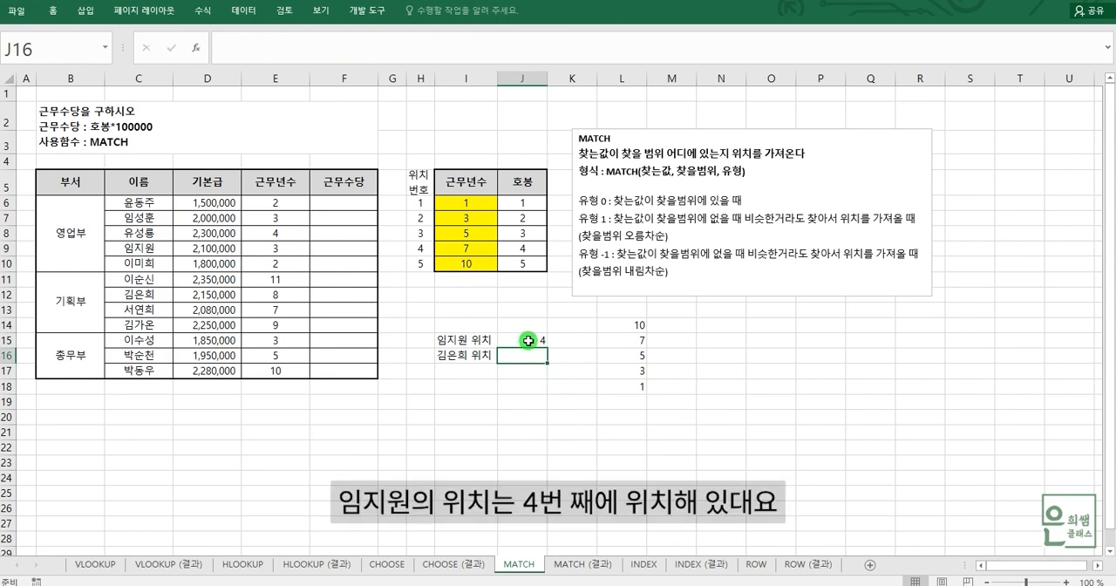
click(528, 340)
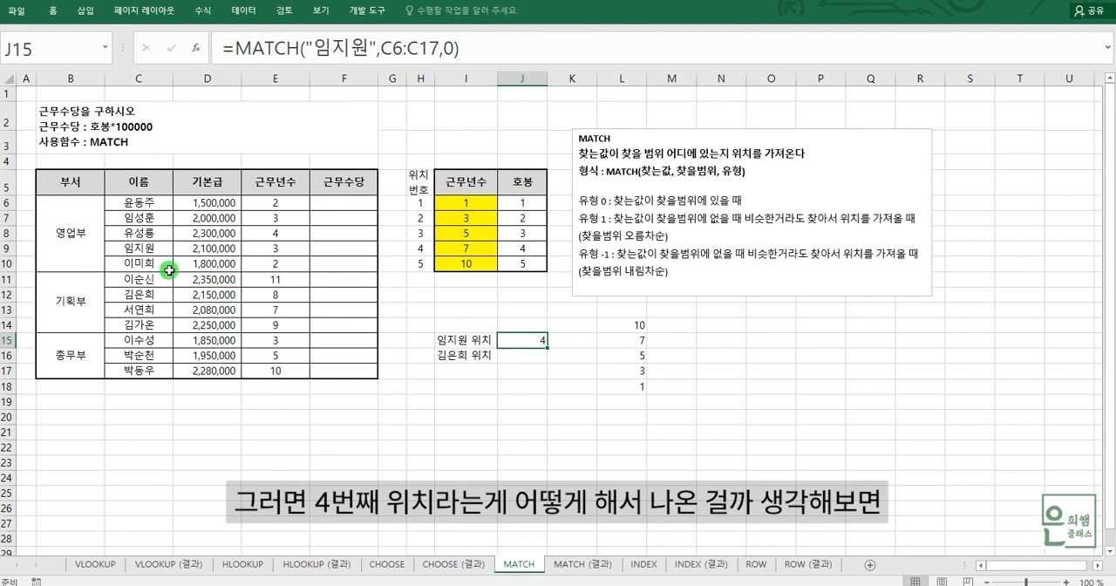
Step: Examine the name range C6:C17 from its first entry down, counting each employee's position within the range
click(151, 206)
drag(151, 205, 155, 369)
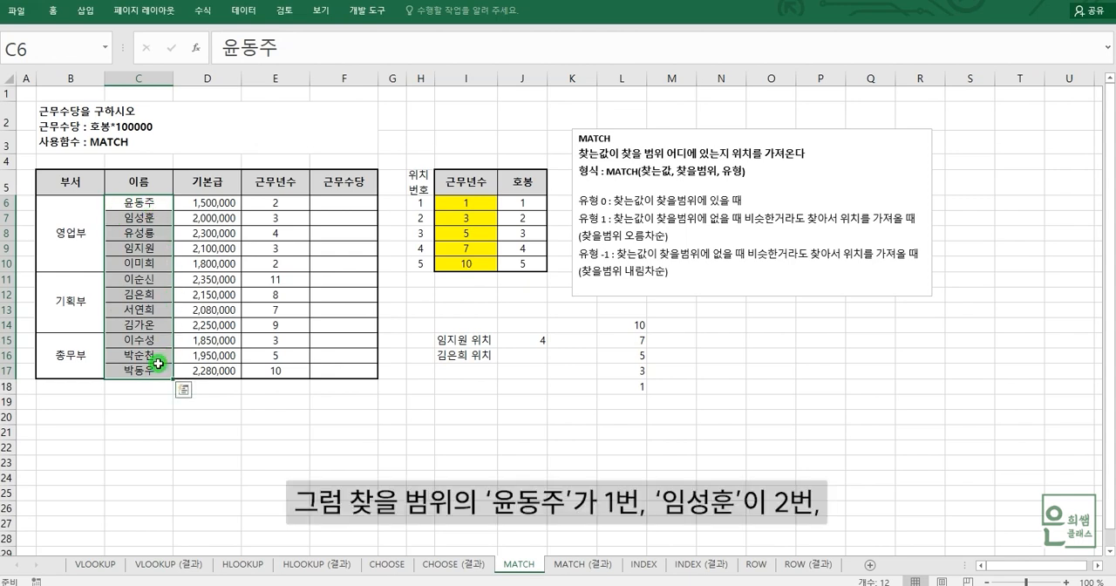
click(134, 207)
click(150, 219)
click(157, 233)
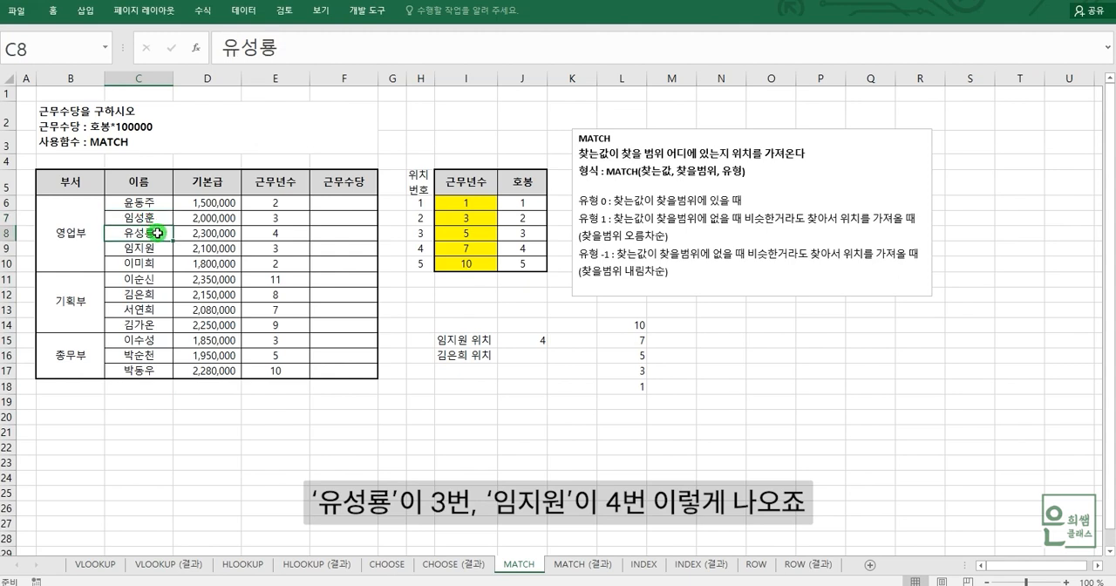
click(156, 253)
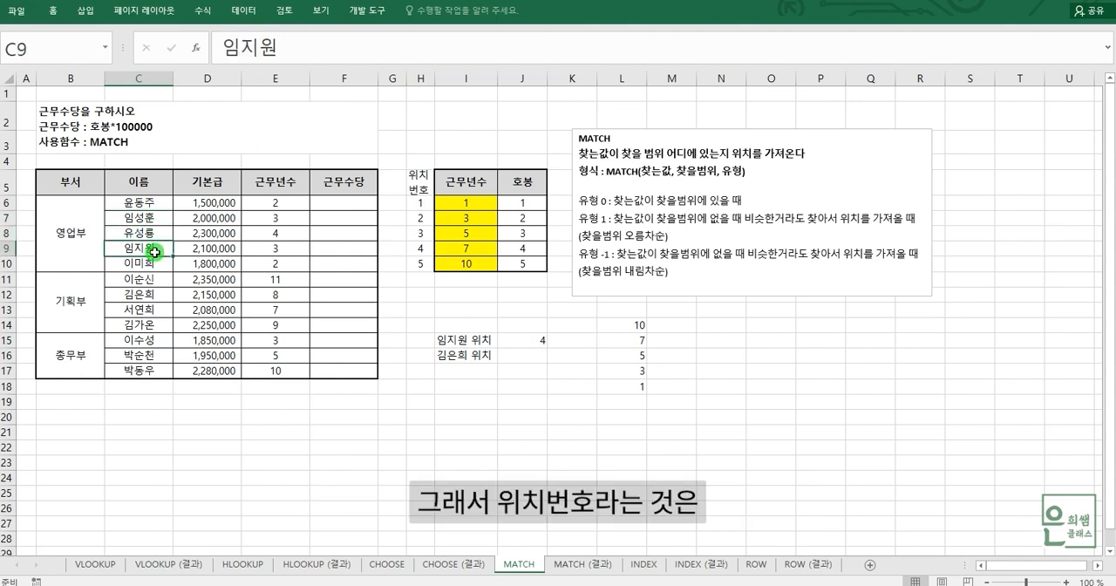
drag(157, 203, 152, 369)
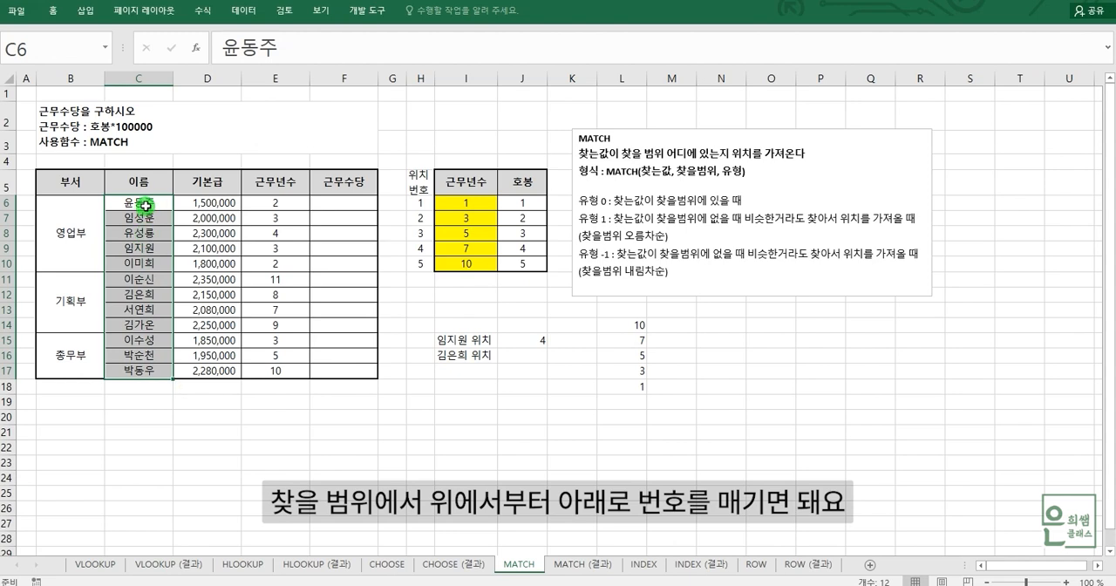
drag(146, 205, 153, 370)
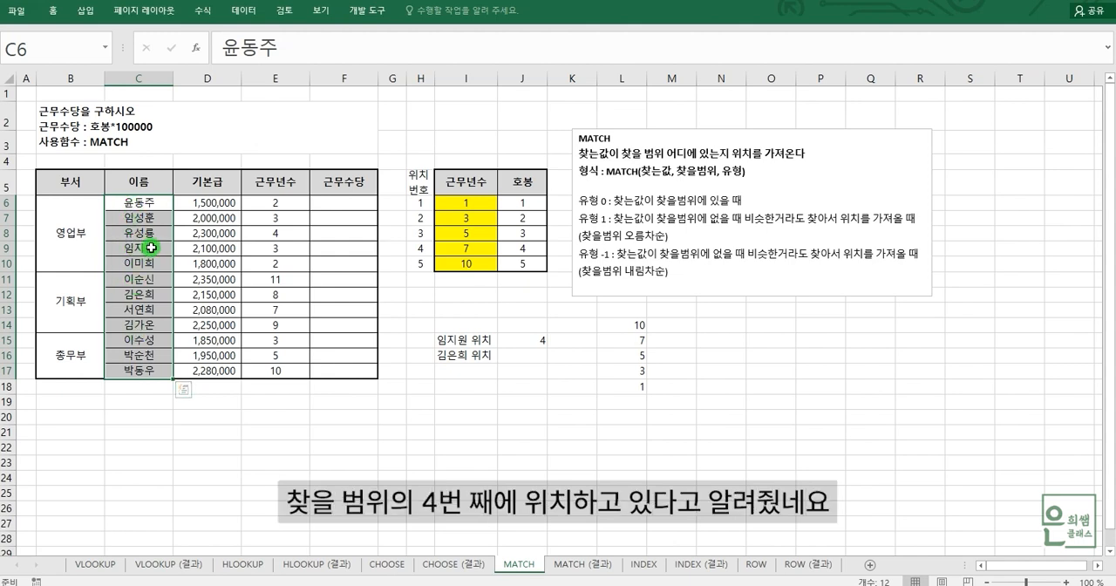
Step: Start a MATCH formula in J16 for the position of the employee named in I16
click(528, 355)
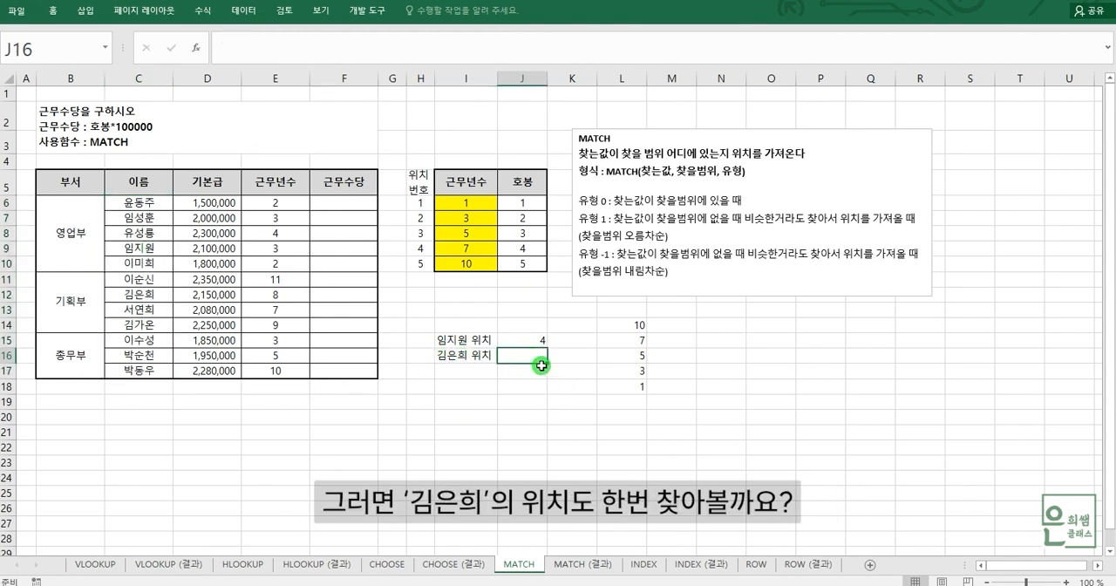
text(=)
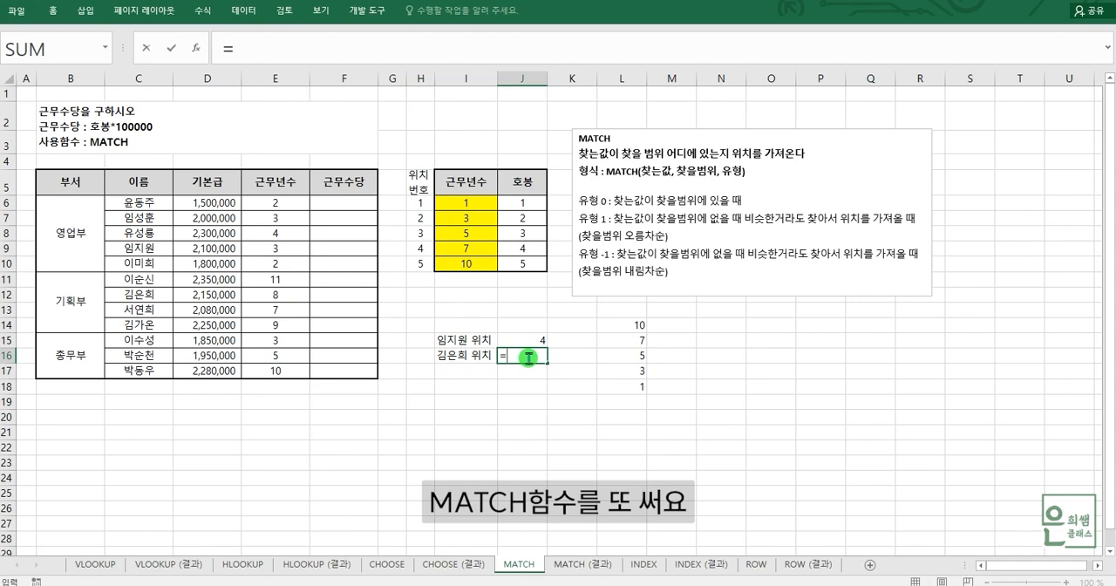
text(MA)
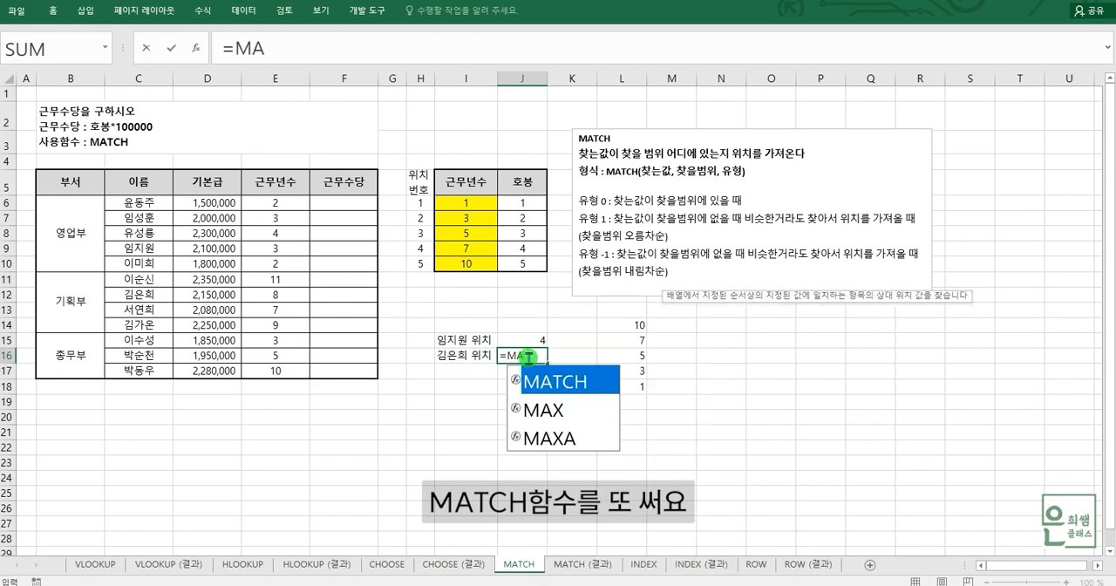
double_click(560, 381)
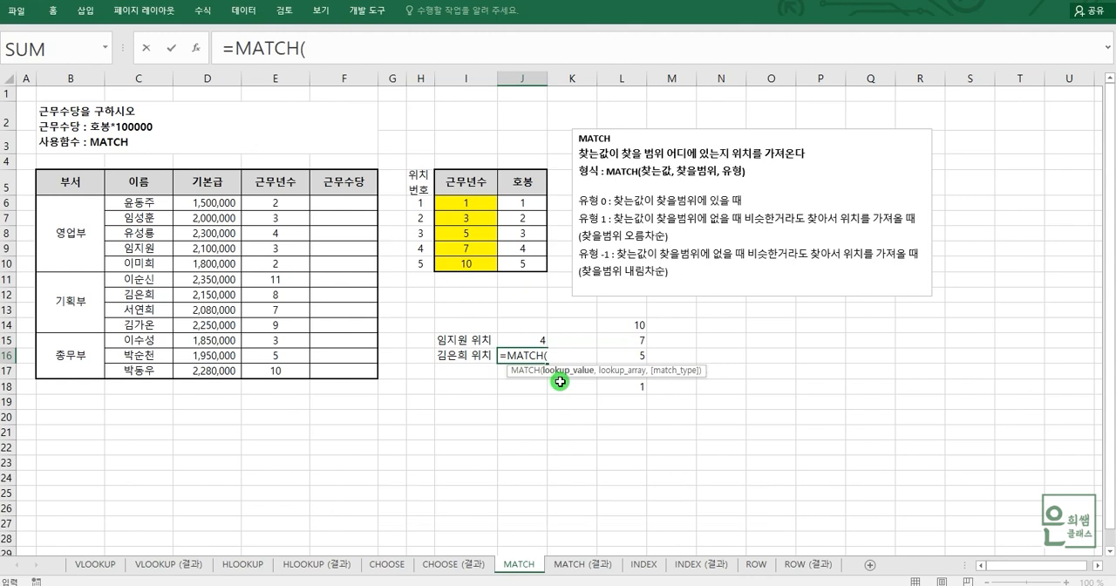
click(324, 47)
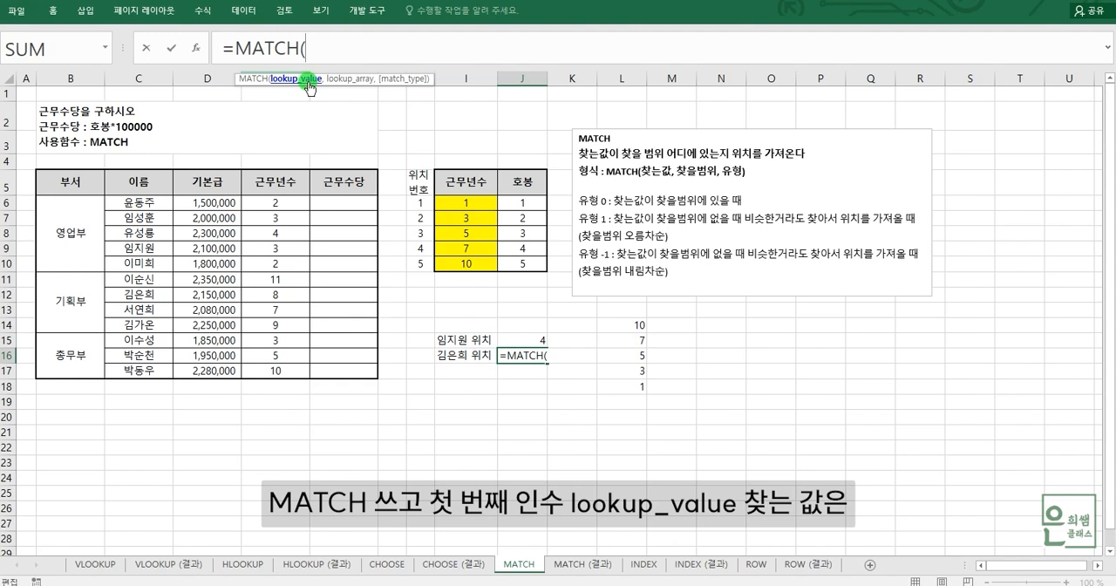
Step: Enter the I16 employee's name in quotation marks as the lookup value of the J16 formula, keeping the opening parenthesis after MATCH
text('R)
key(BackSpace)
key(BackSpace)
key(BackSpace)
key(BackSpace)
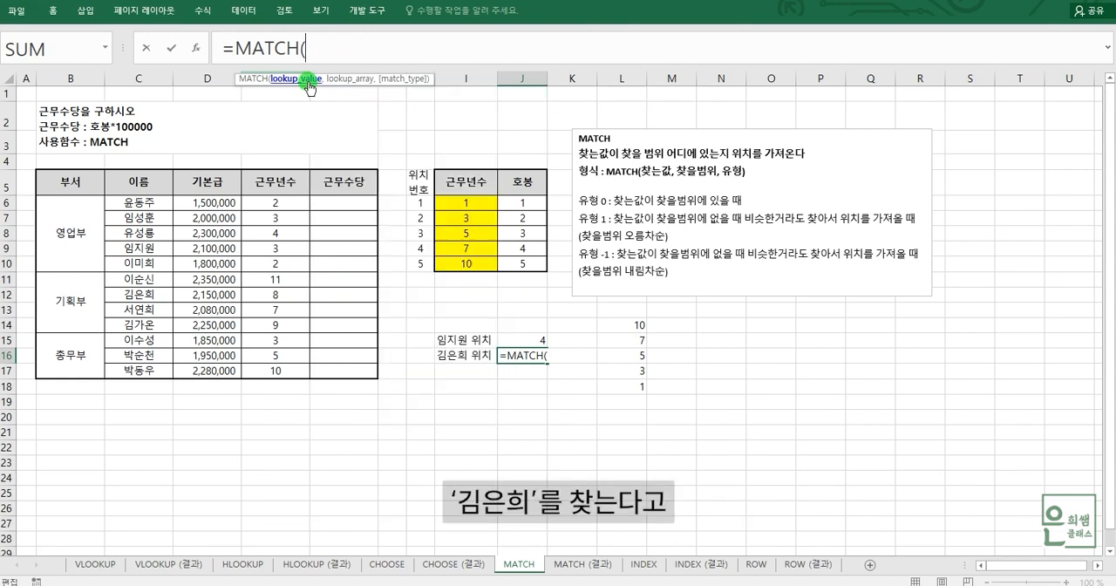
text(")
key(Hangul)
text(ㄱ김은희)
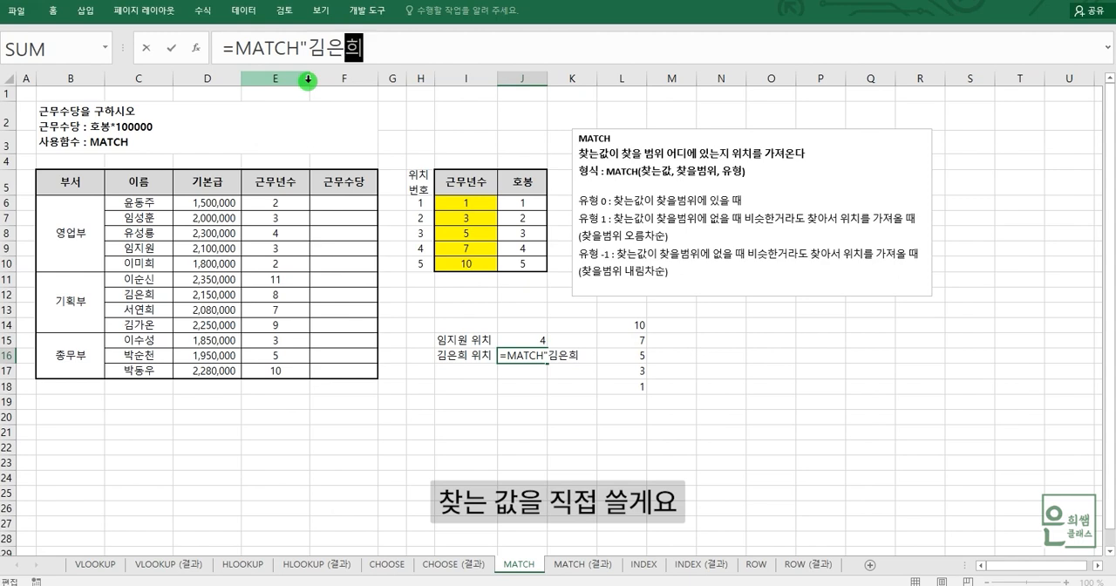
click(302, 47)
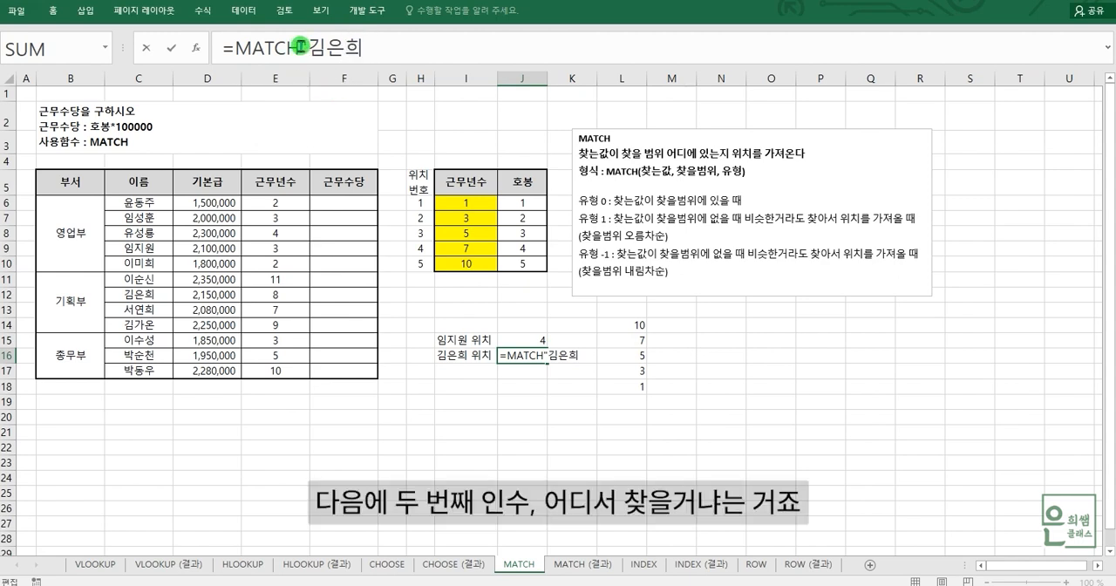
text(()
click(371, 49)
text(,)
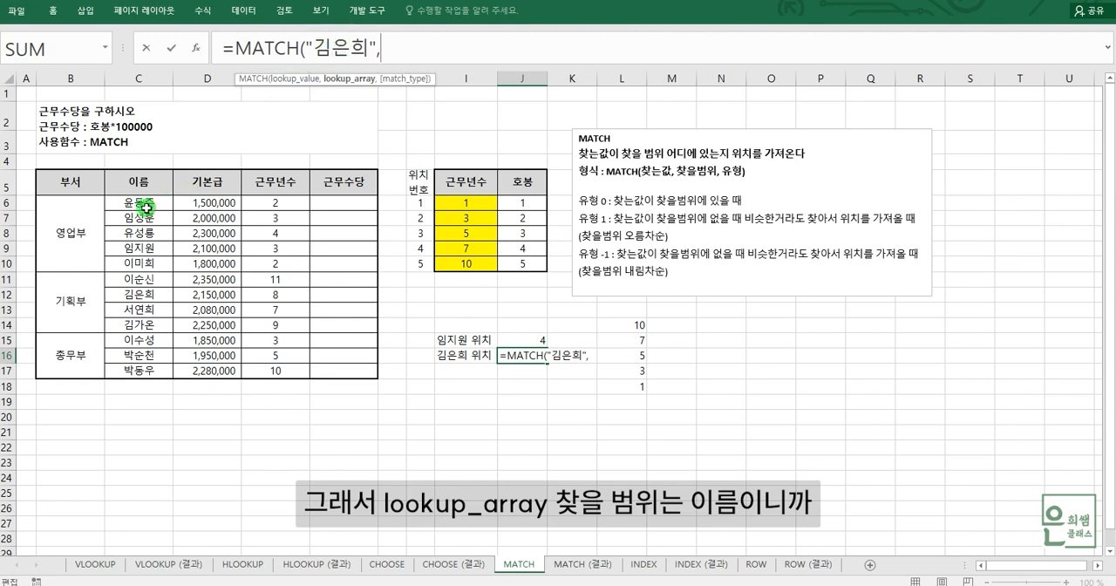
Step: Complete the J16 MATCH formula with lookup array C6:C17 and match type 0, and review the name range
drag(137, 201, 137, 370)
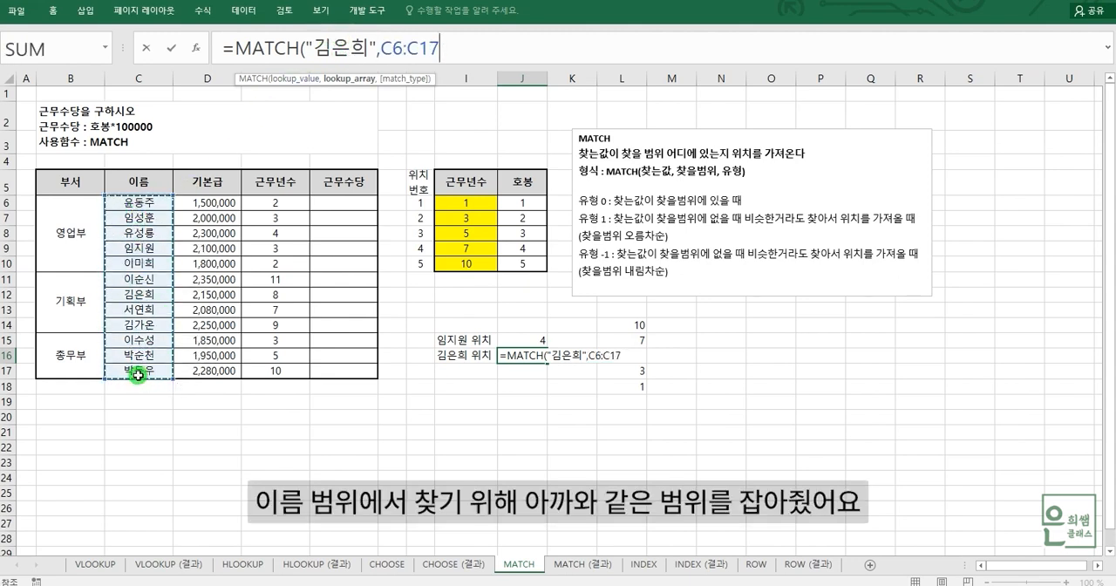
text(,)
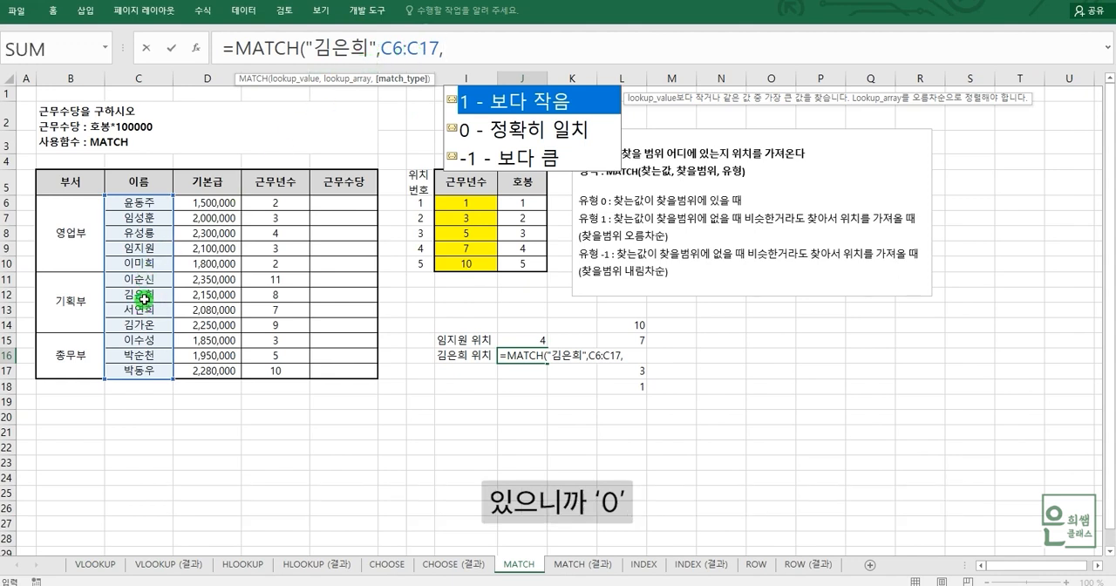
text())
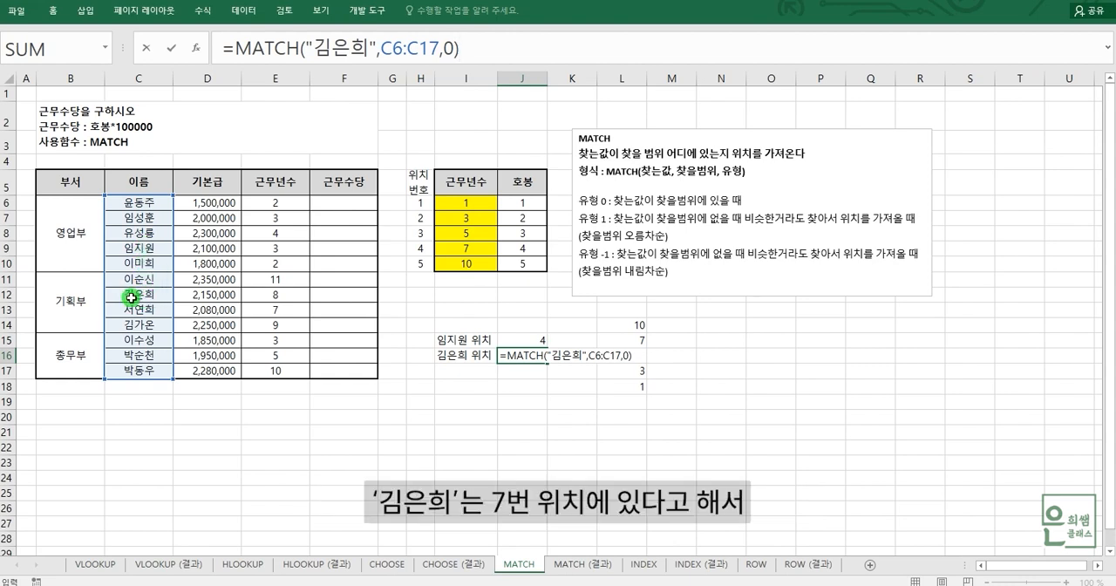
key(ctrl+Return)
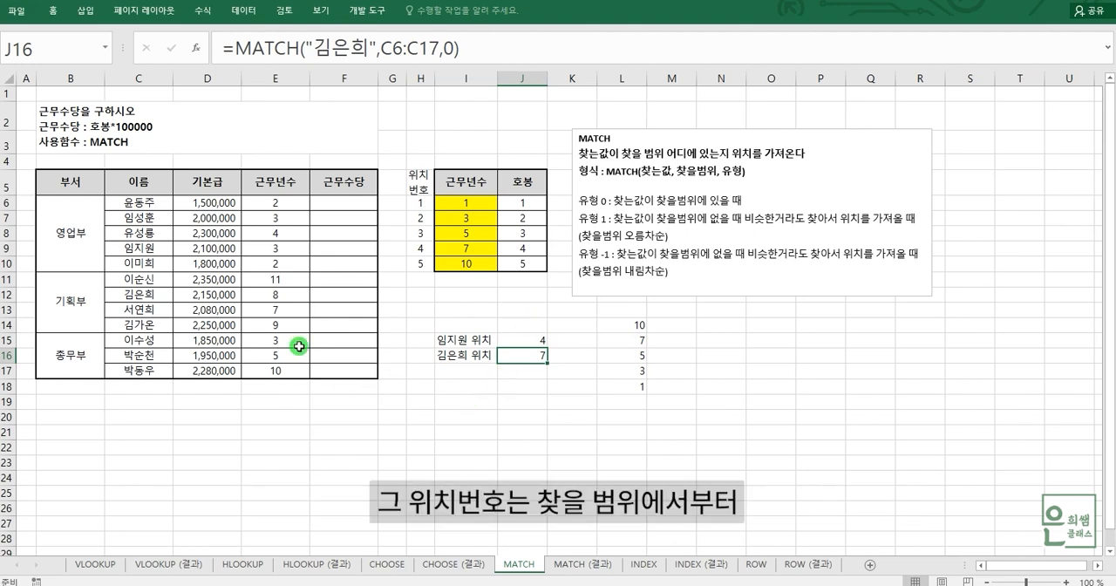
drag(142, 203, 150, 364)
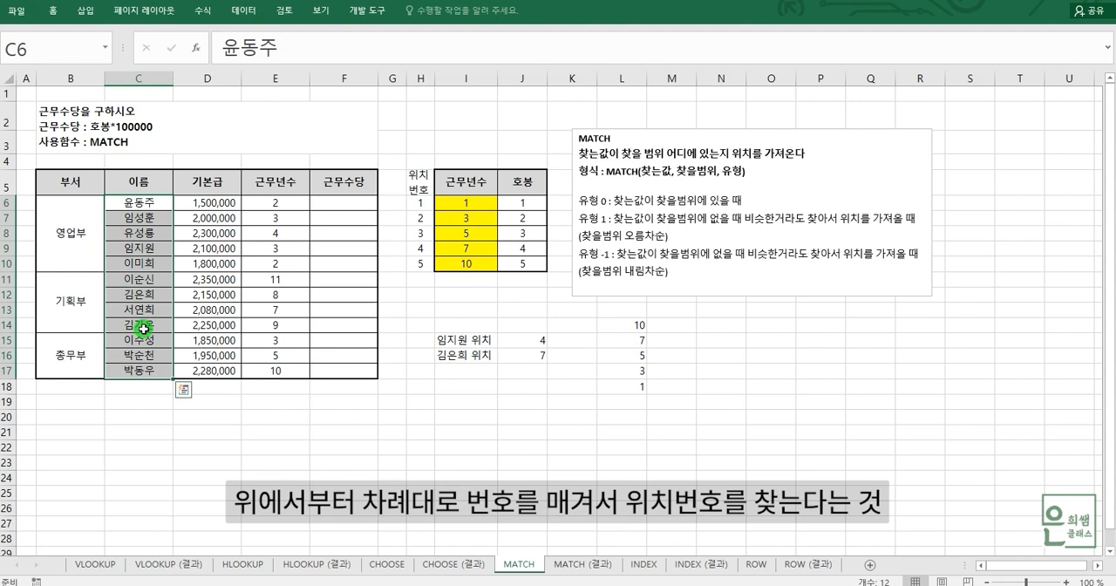
Step: Review the yellow 근무년수 range I6:I10 and enter the label "8 의 위치" in I17
click(451, 371)
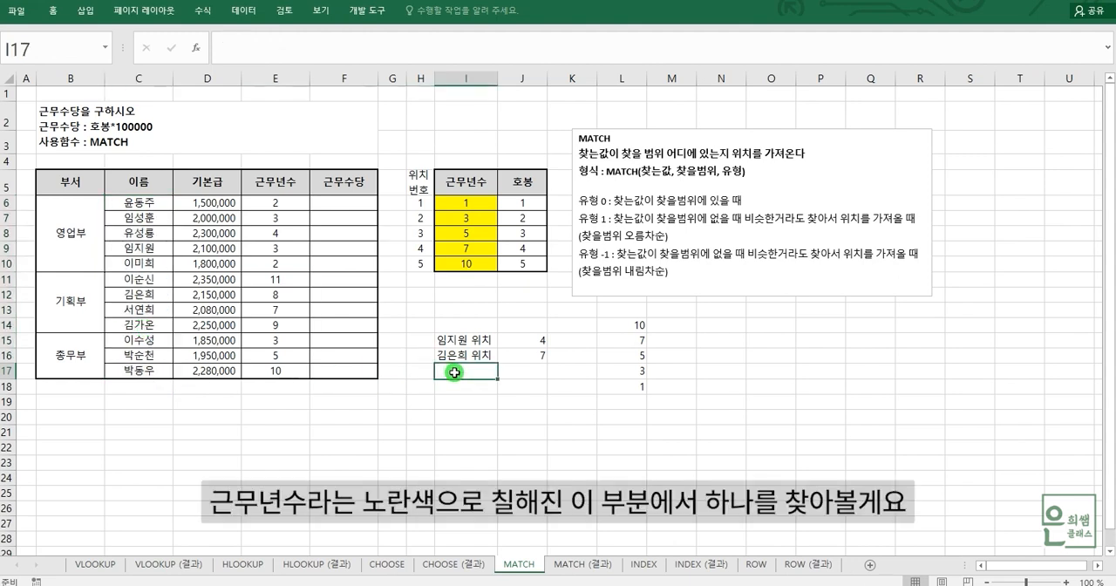
drag(469, 204, 469, 262)
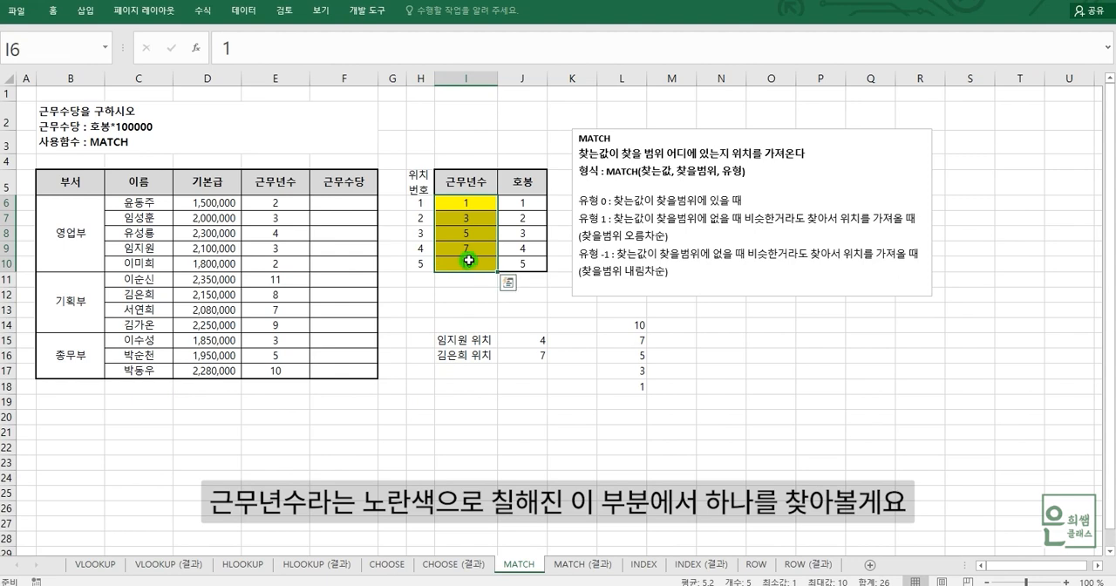
click(478, 367)
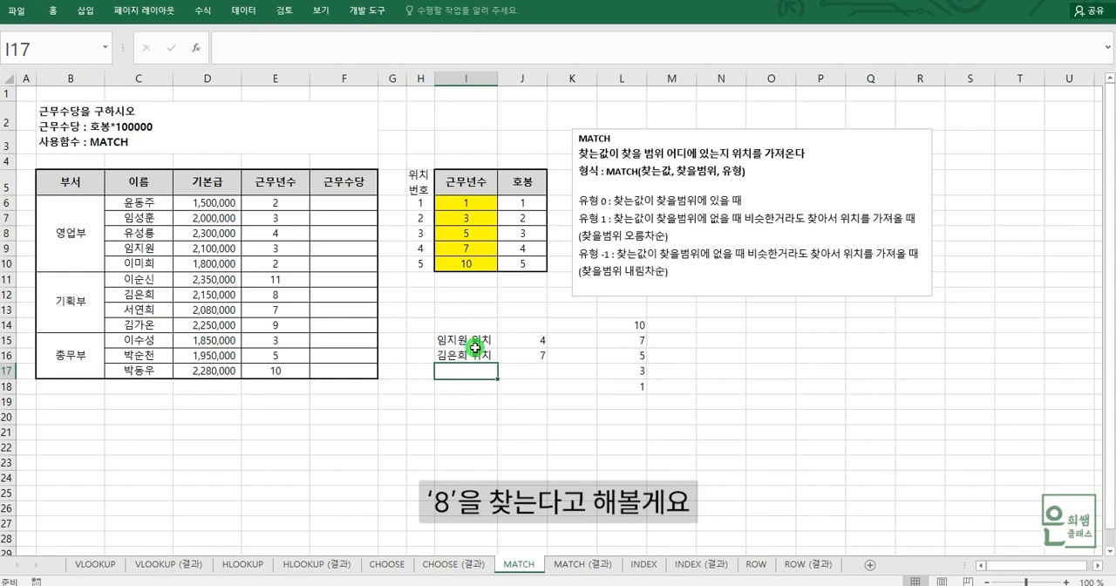
text(8)
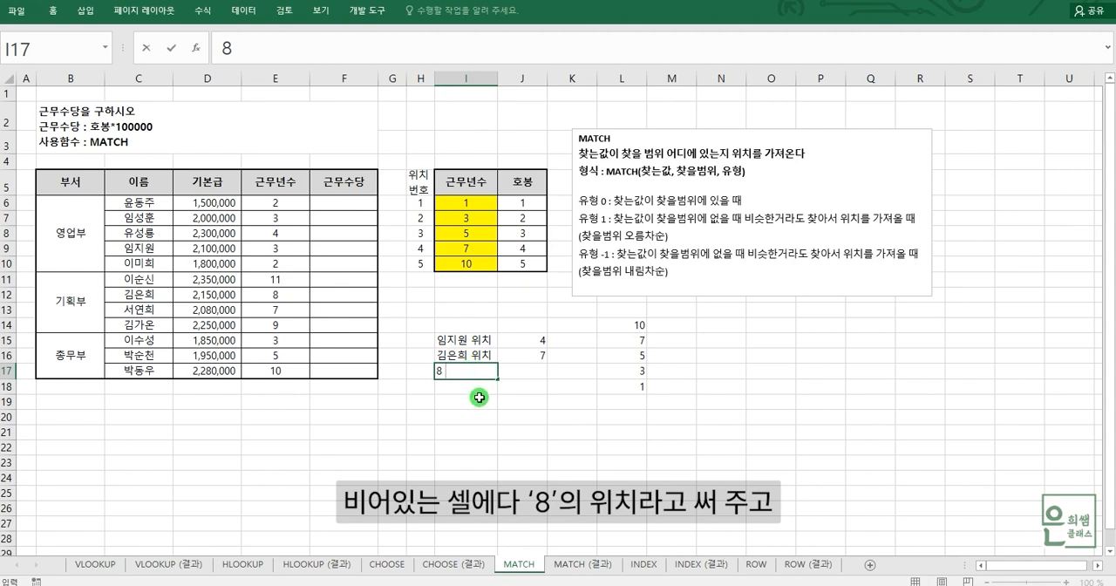
text(DML DNLC)
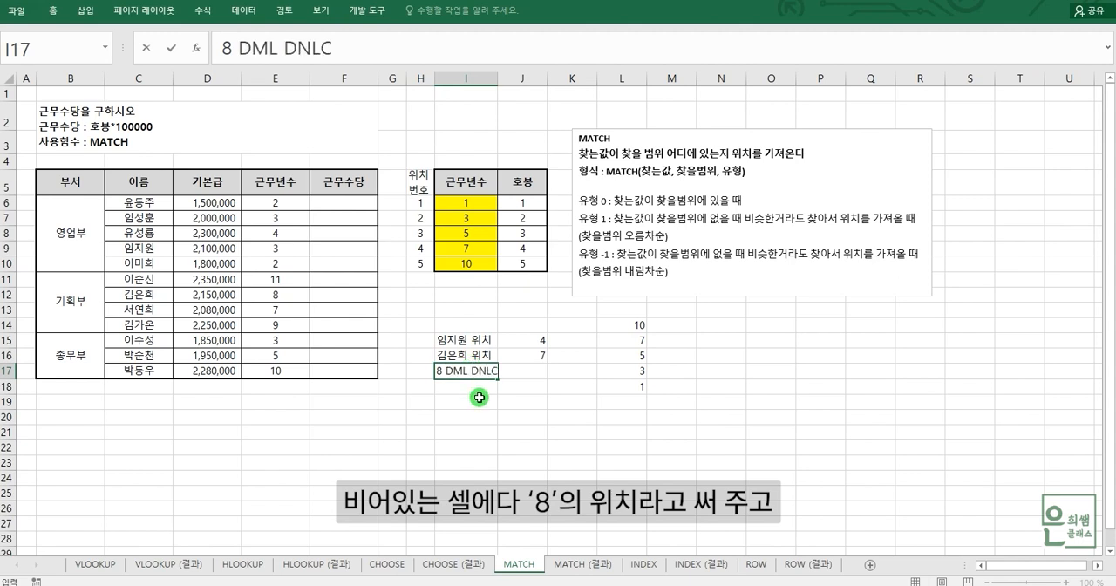
key(BackSpace)
key(BackSpace)
key(BackSpace)
key(BackSpace)
key(BackSpace)
key(BackSpace)
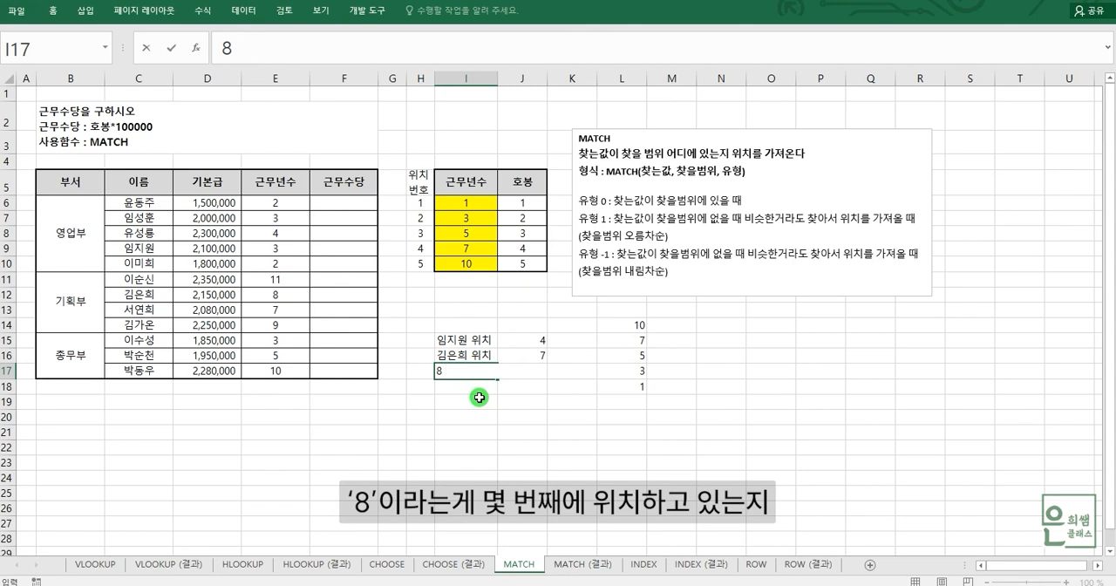
text(우)
text(치)
click(539, 390)
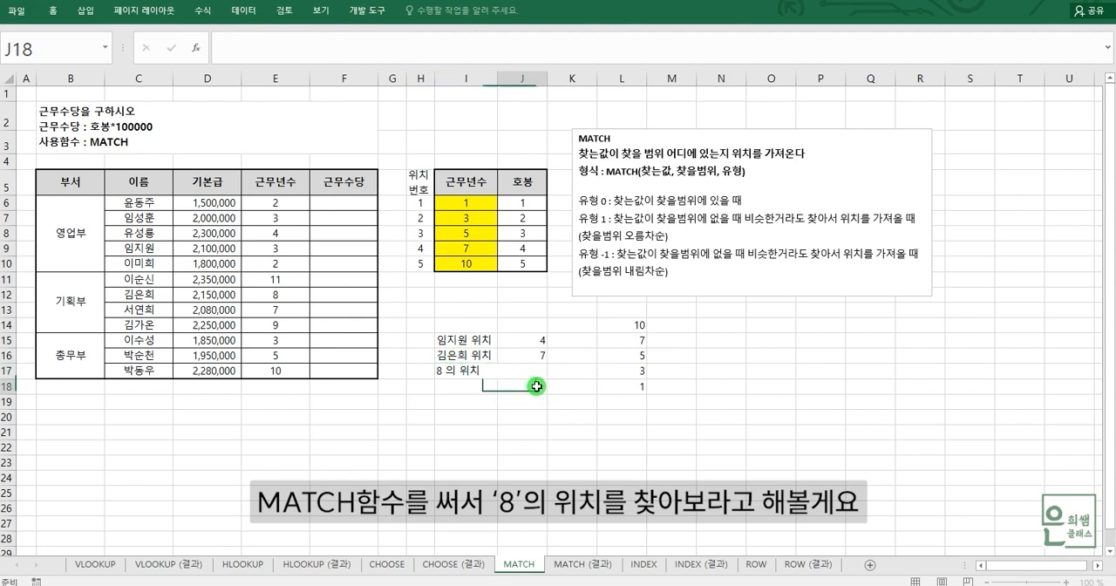
Step: Start a MATCH formula in J17 for the position of 8 in the yellow 근무년수 range
click(539, 373)
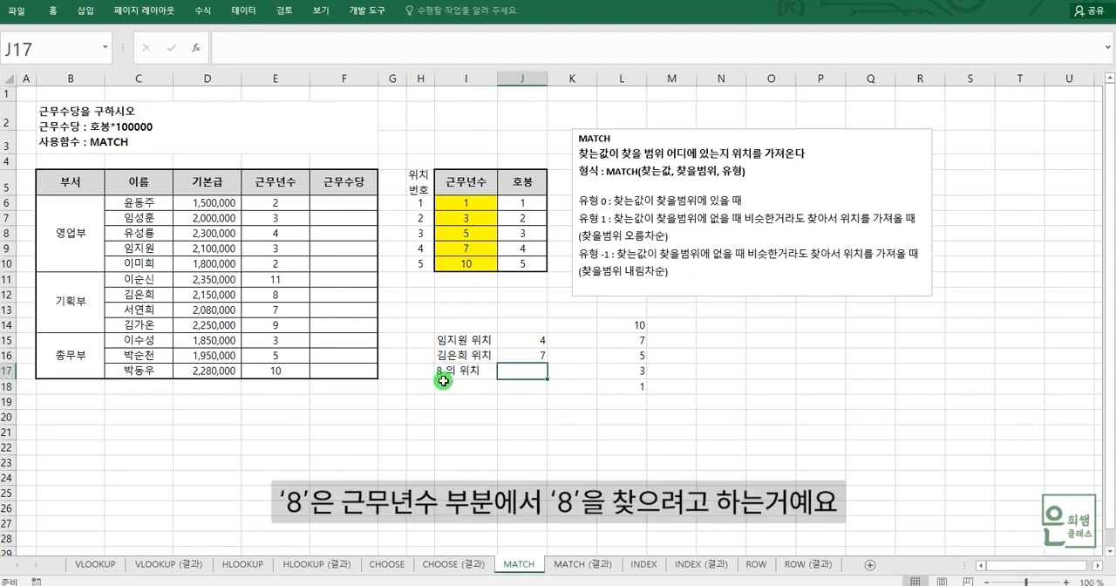
click(482, 201)
drag(482, 201, 476, 261)
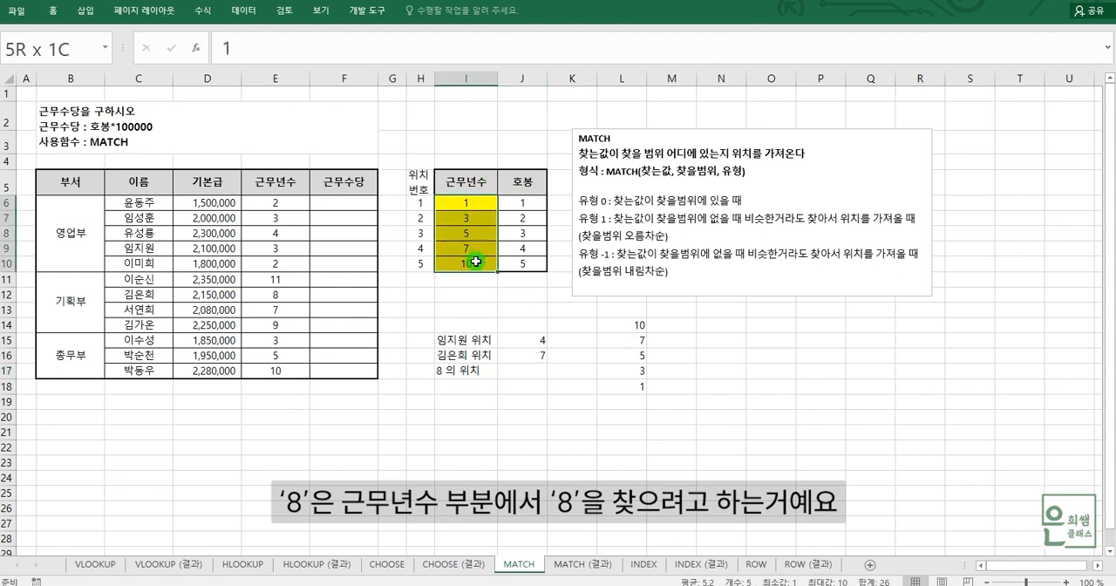
click(520, 371)
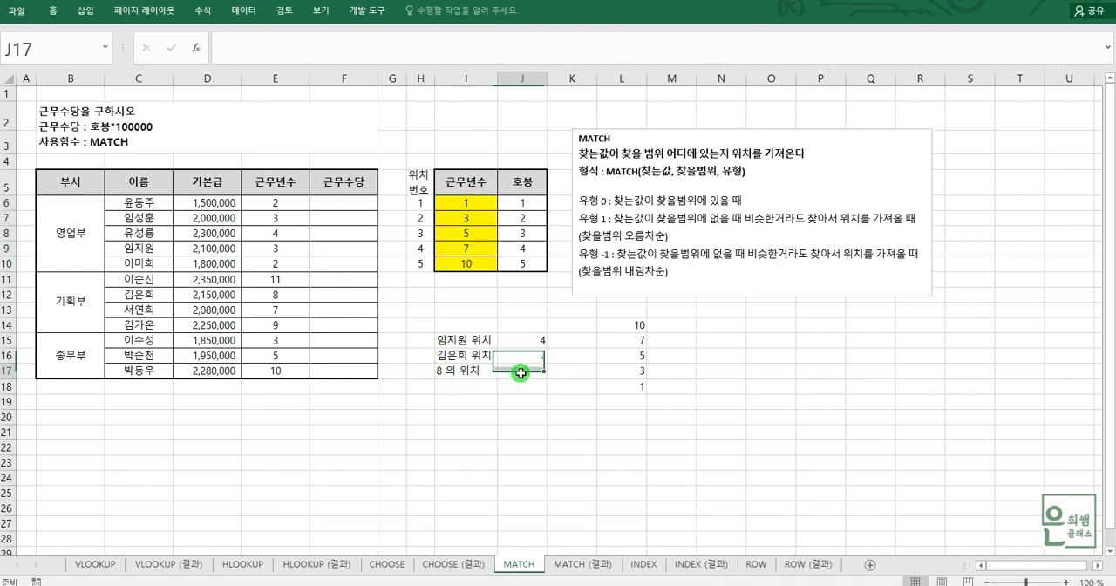
text(=MA)
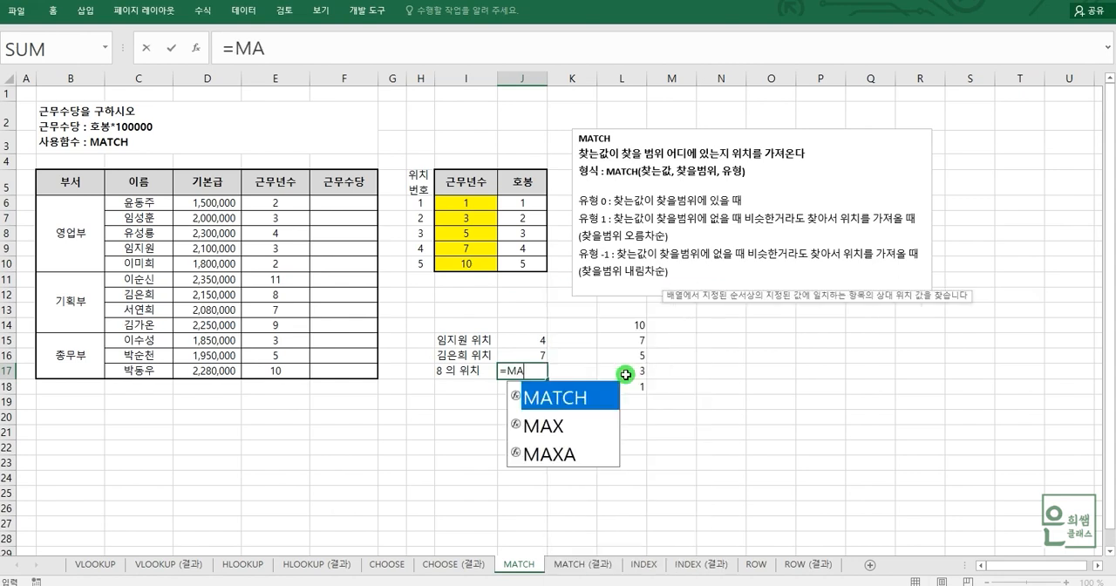
double_click(571, 393)
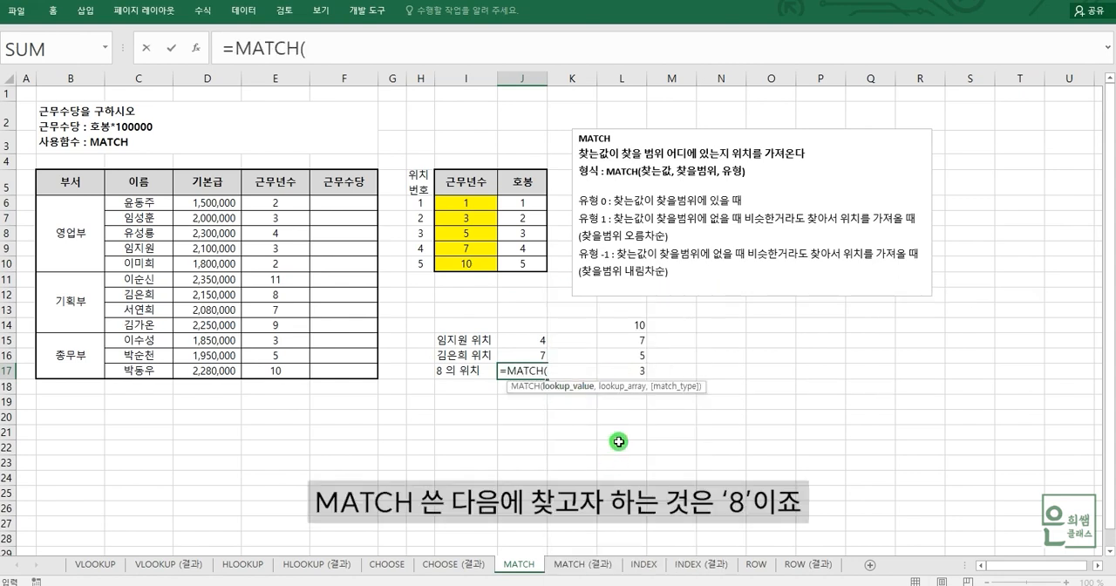
click(333, 43)
click(334, 43)
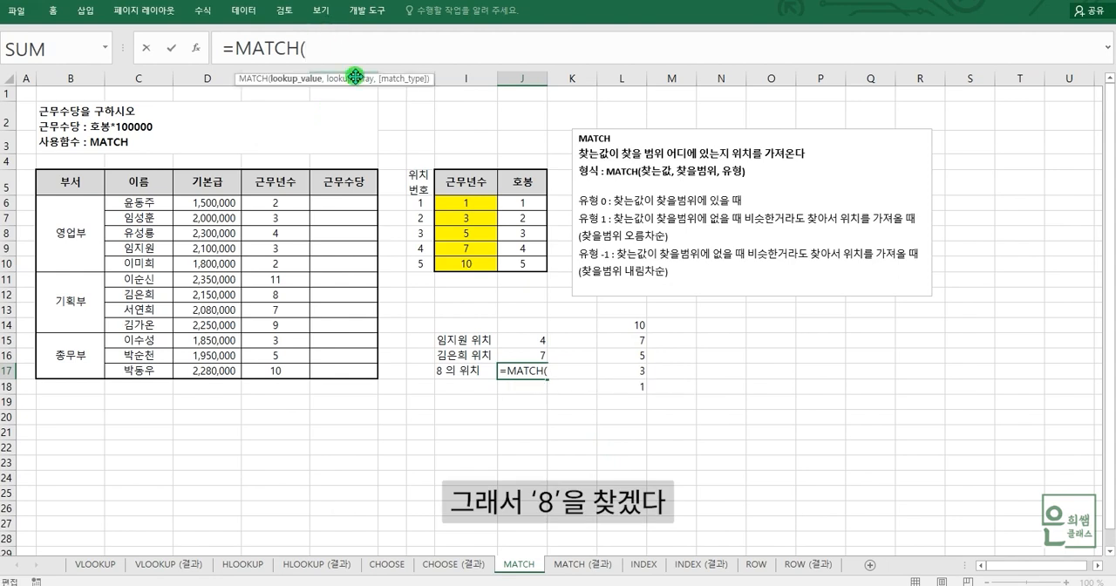
Step: Add 8 as the lookup value and I6:I10 as the lookup array of the J17 MATCH formula
text(8,)
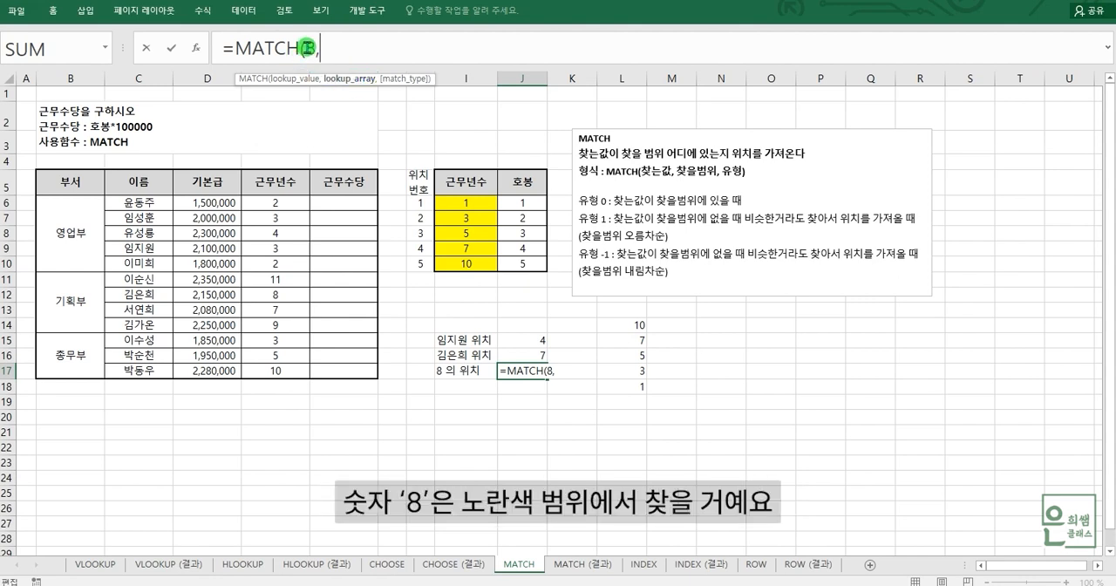
drag(480, 205, 481, 263)
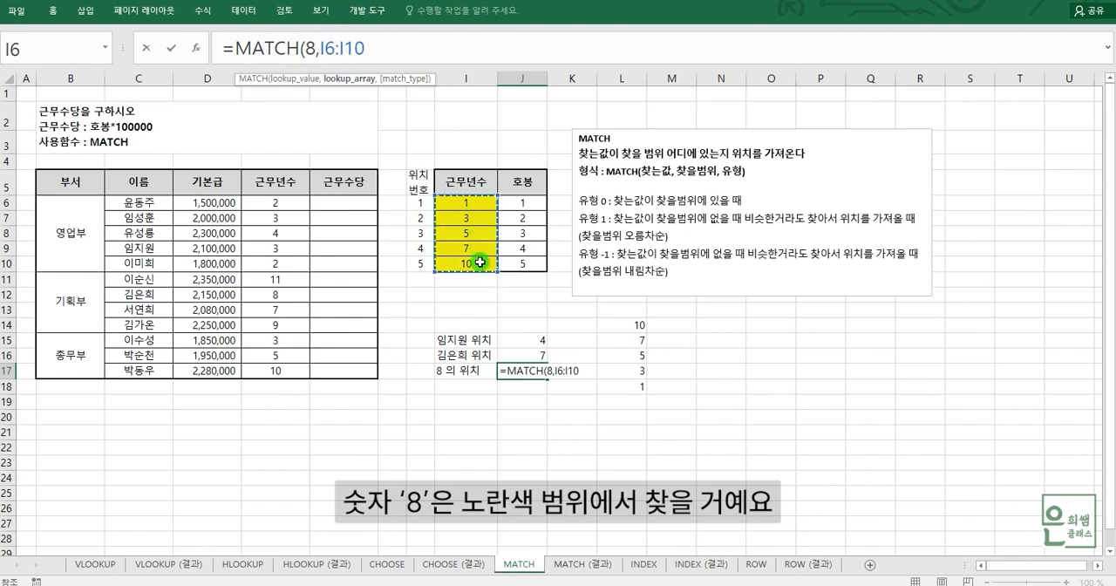
text(,)
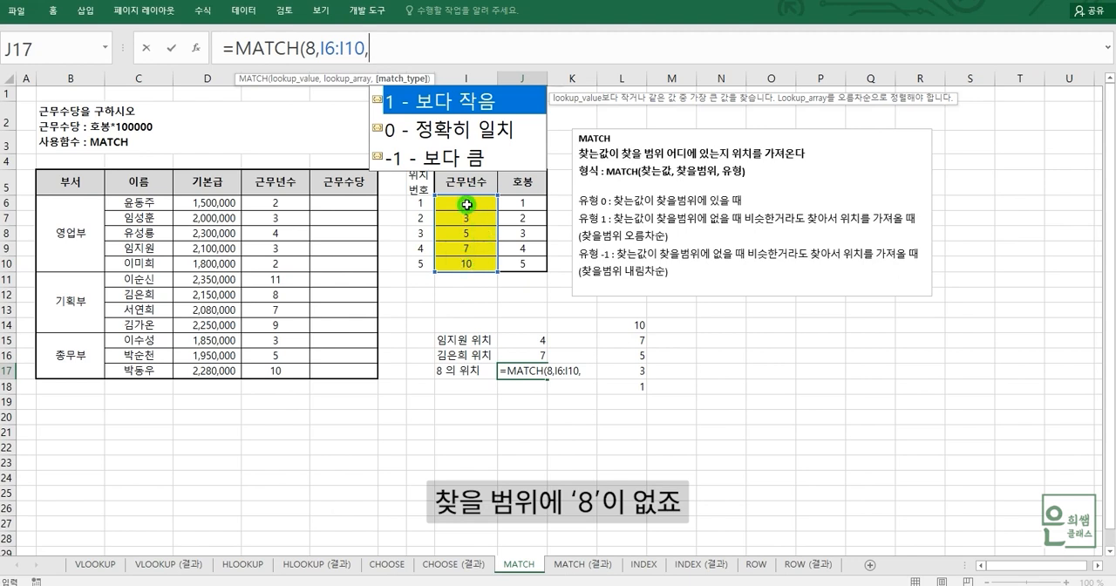
Step: Complete the J17 MATCH formula with match type 1 for the ascending lookup range
click(465, 262)
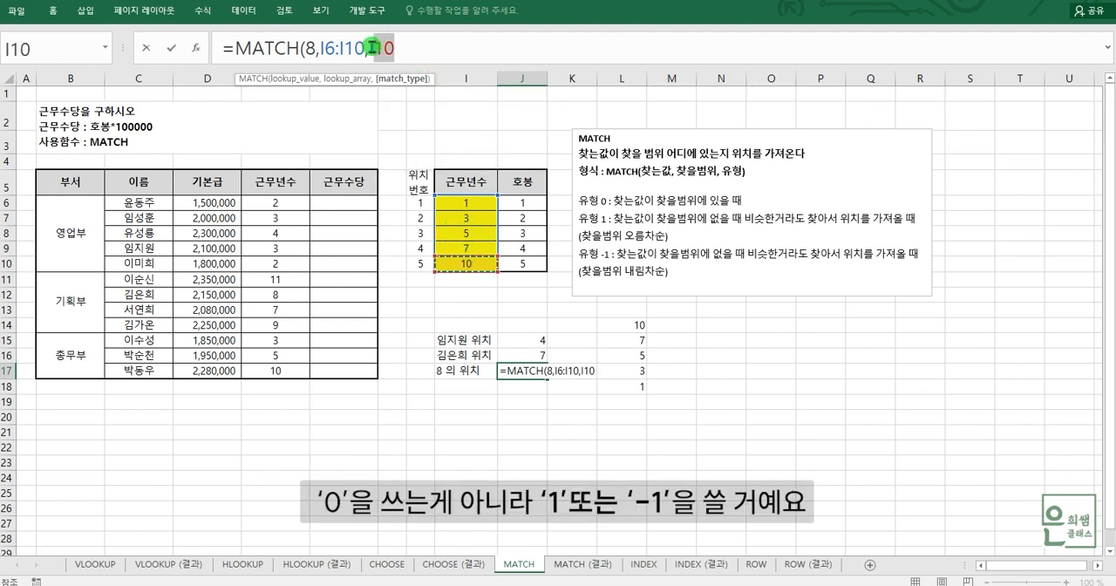
key(BackSpace)
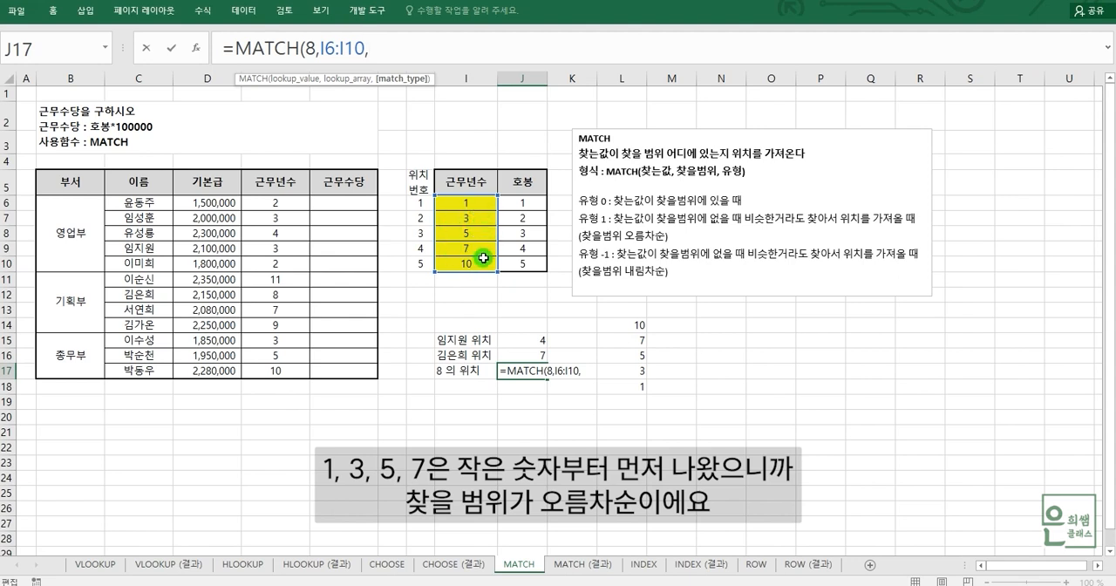
text(1)
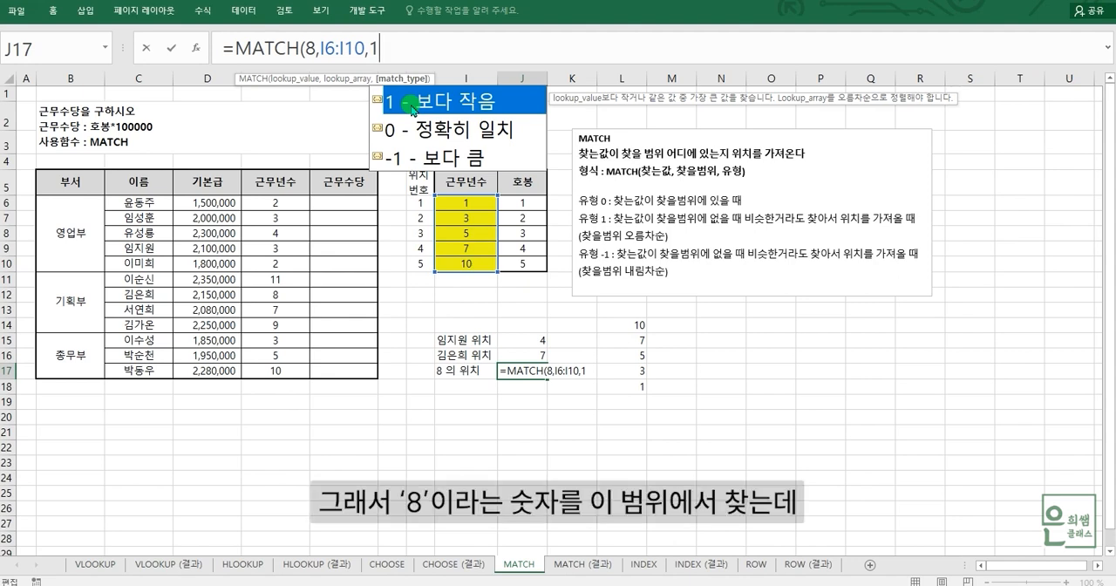
text())
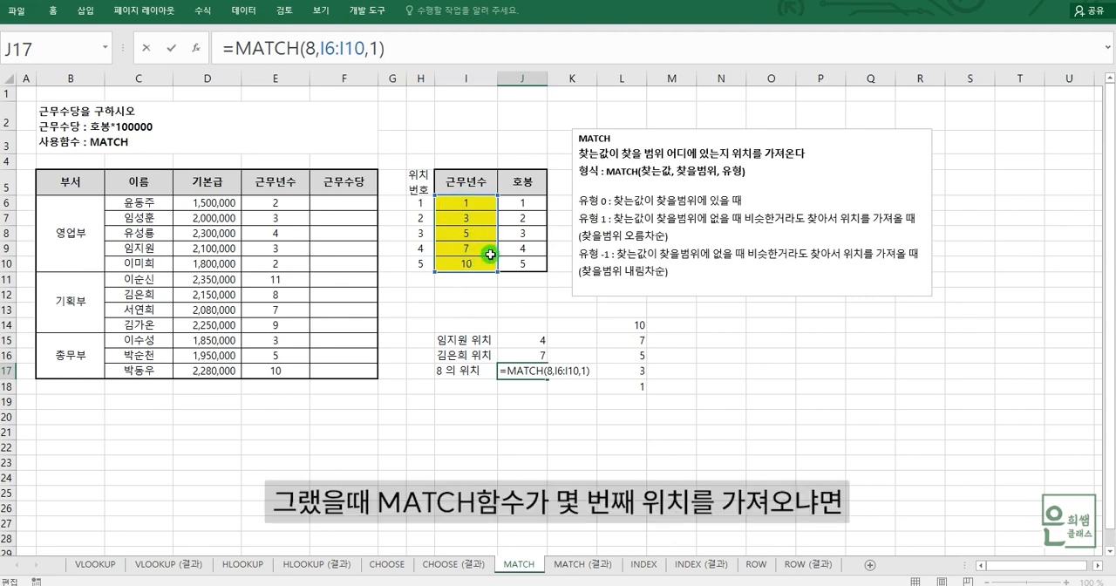
key(Return)
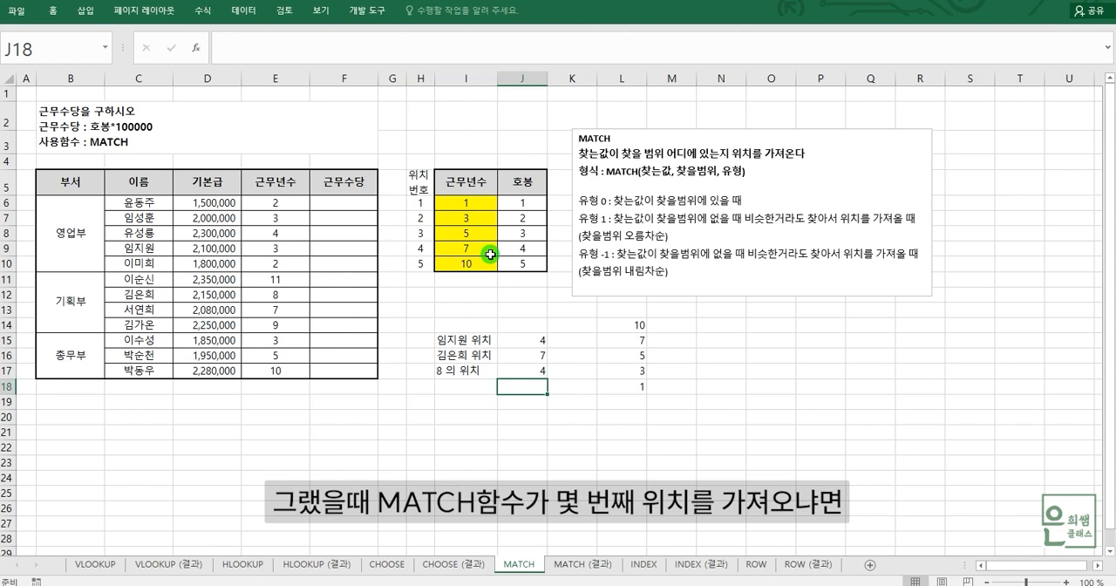
Step: Check the J17 result against the yellow 근무년수 range I6:I10 and compare with the descending list in L14:L18
click(539, 375)
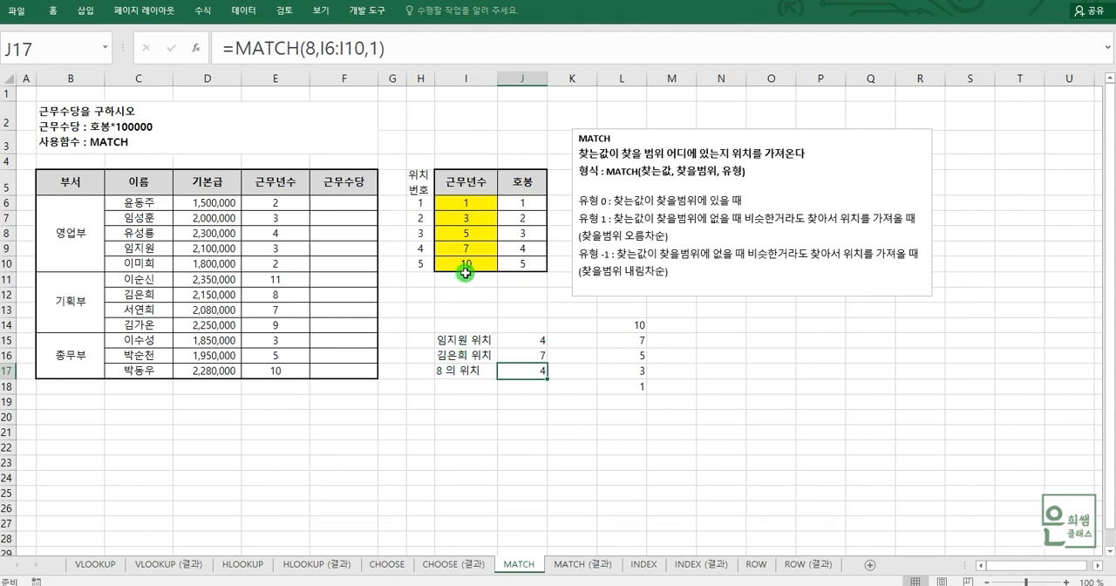
drag(466, 203, 479, 269)
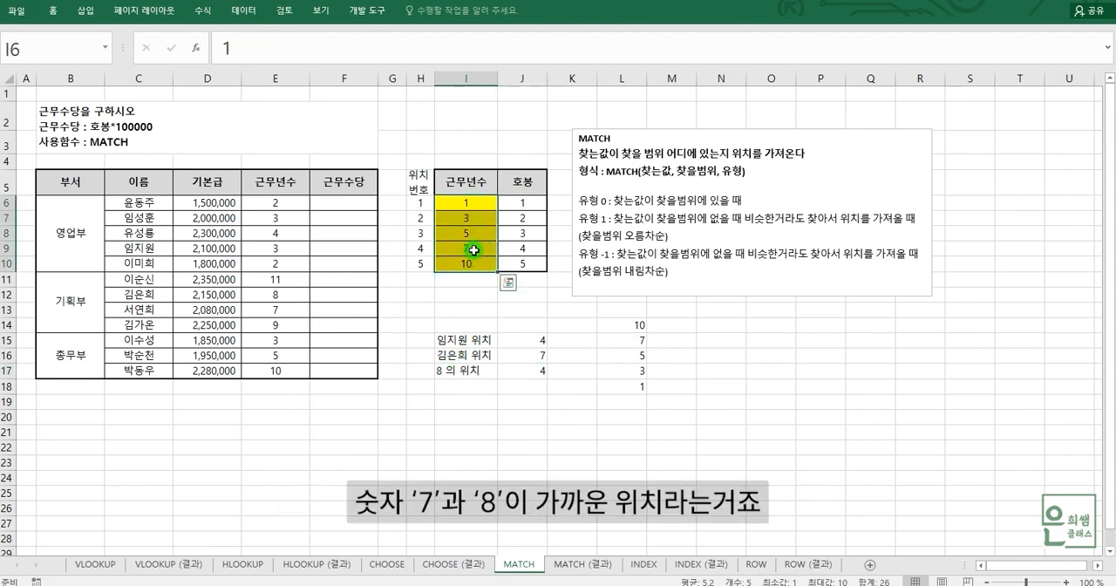
click(471, 251)
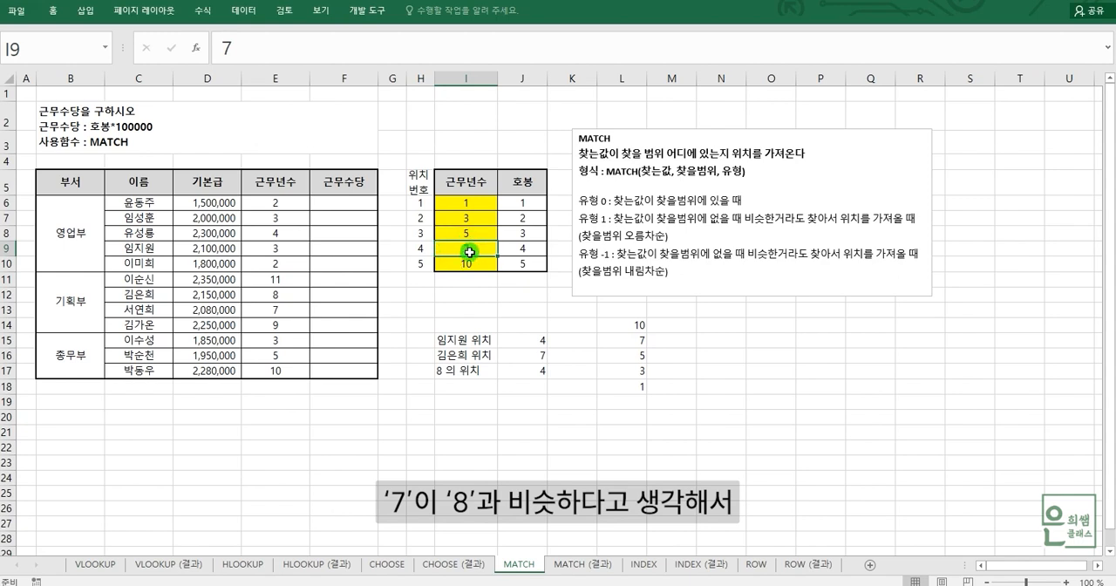
click(533, 370)
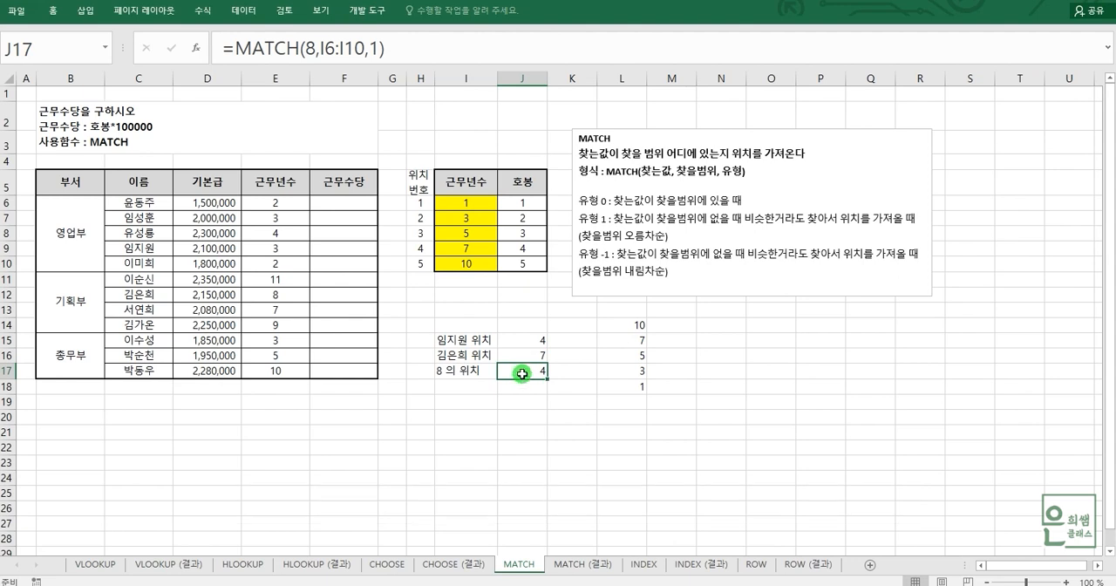
click(625, 323)
drag(626, 322, 641, 384)
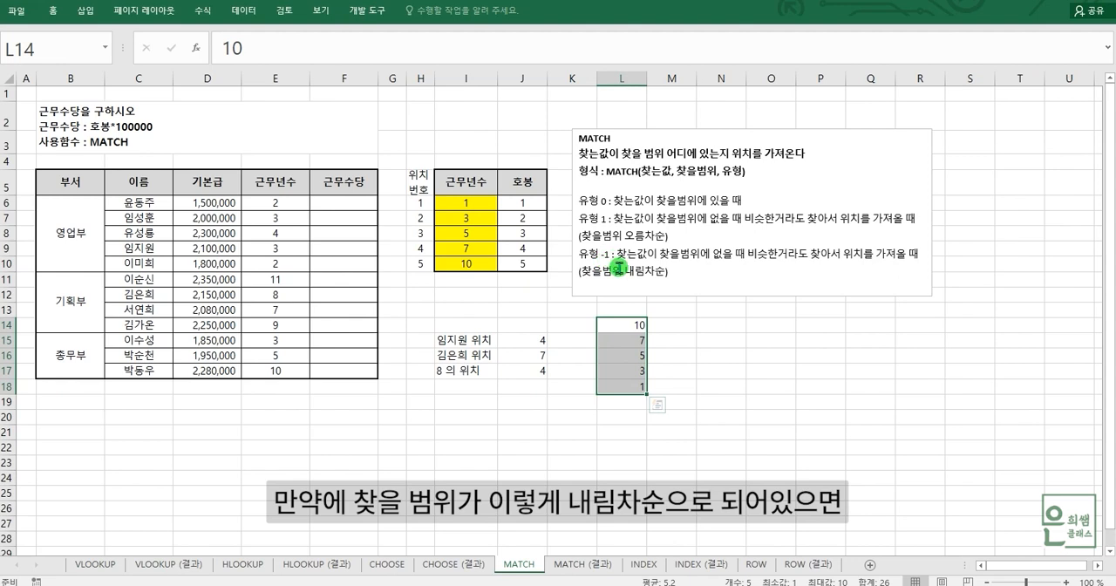
click(515, 372)
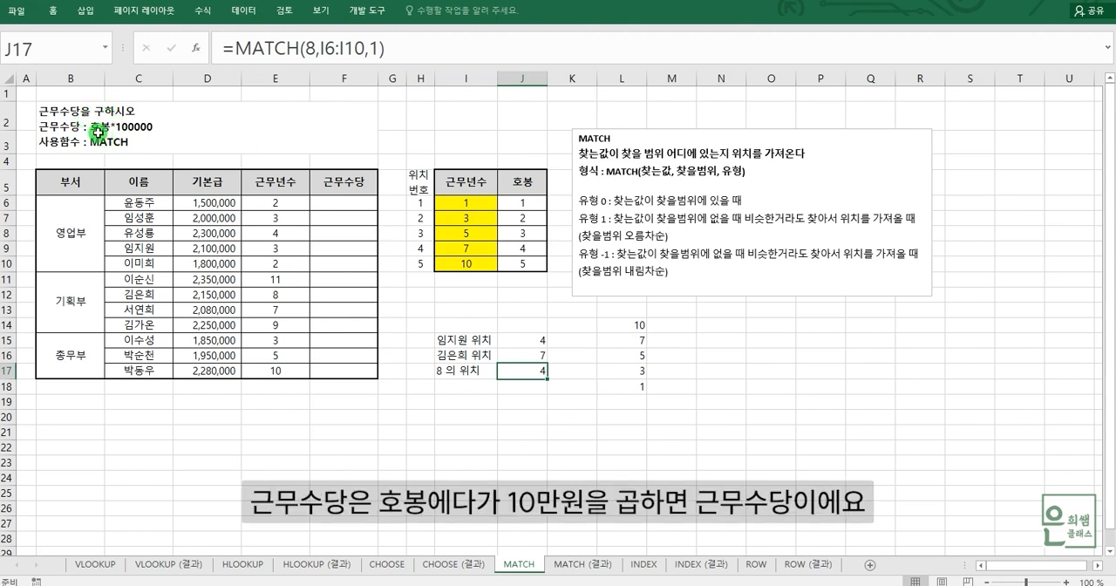
Step: Examine the empty 근무수당 column and the 호봉 values in J6:J10 needed for the 호봉*100000 calculation
click(333, 206)
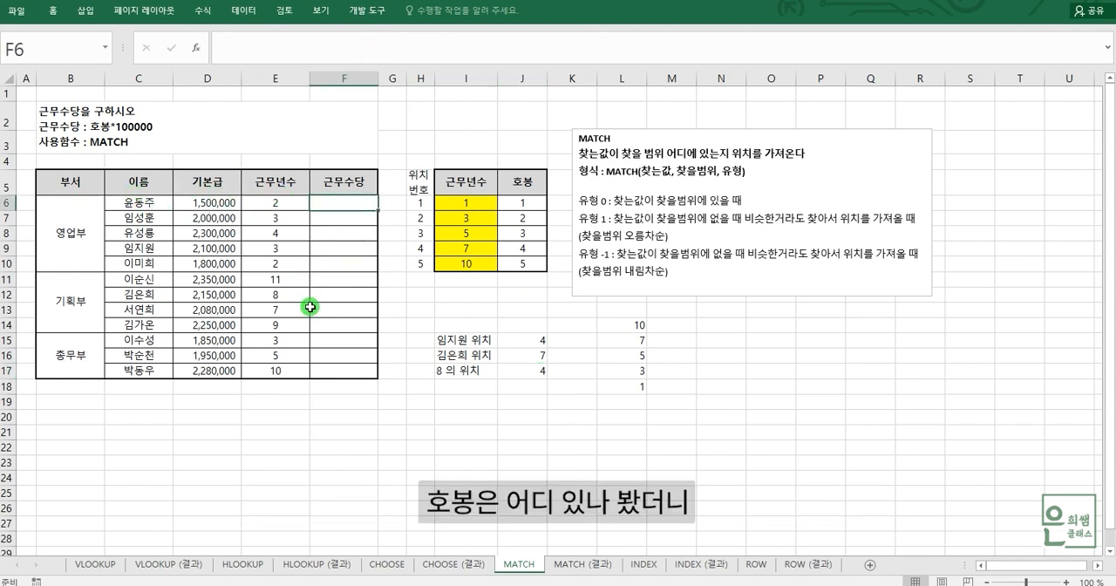
drag(521, 181, 521, 279)
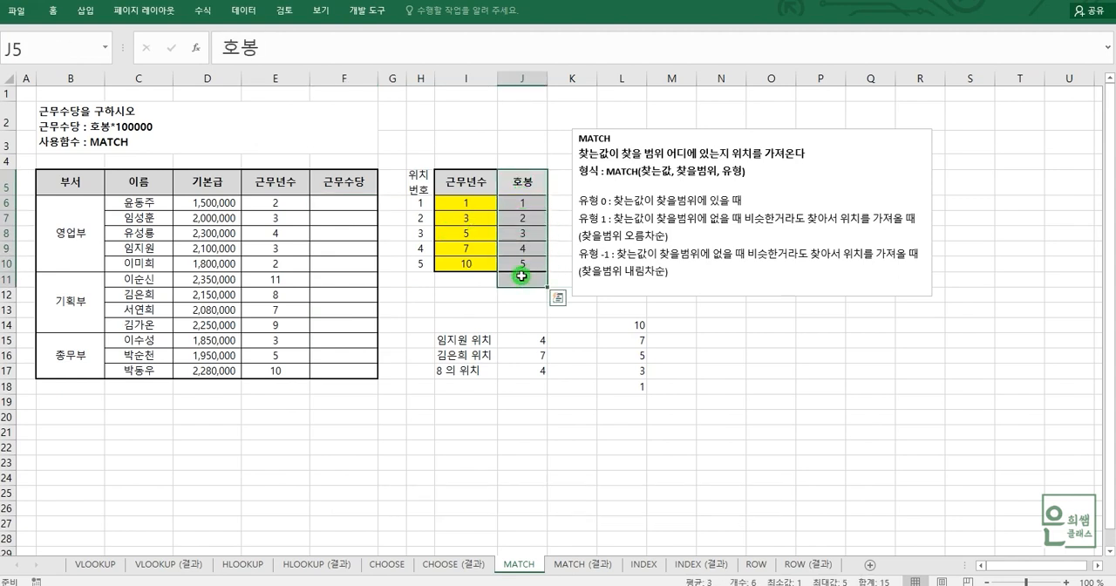
drag(521, 181, 531, 265)
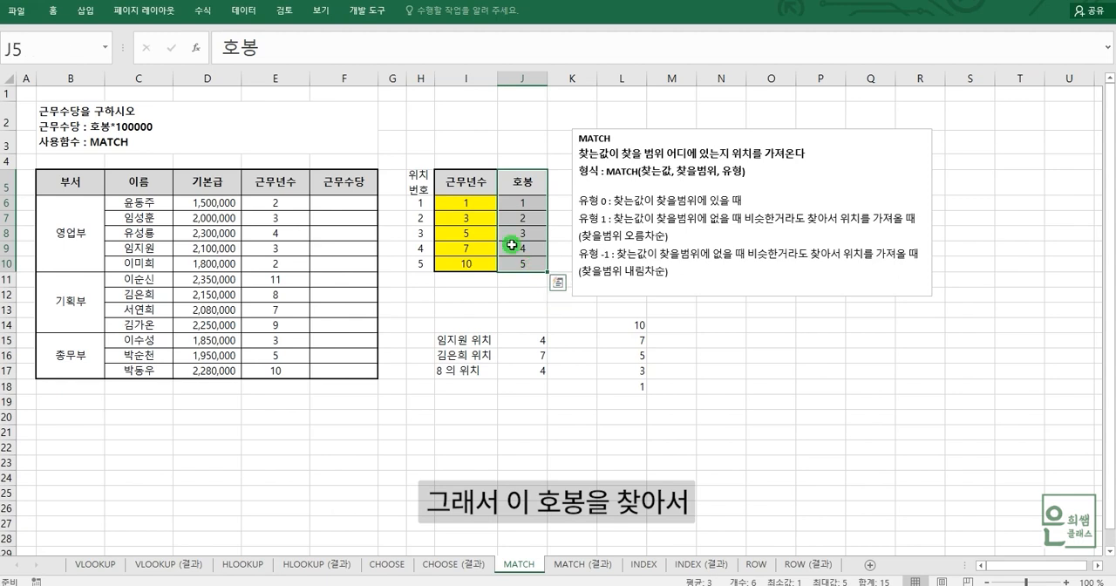
click(320, 202)
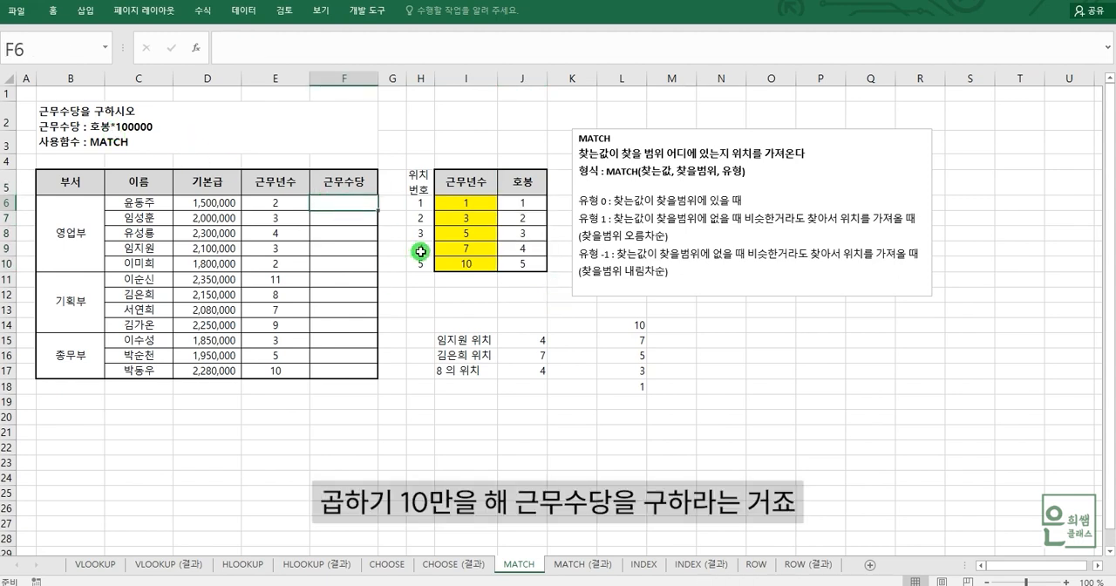
drag(524, 206, 526, 264)
click(516, 208)
drag(520, 206, 518, 259)
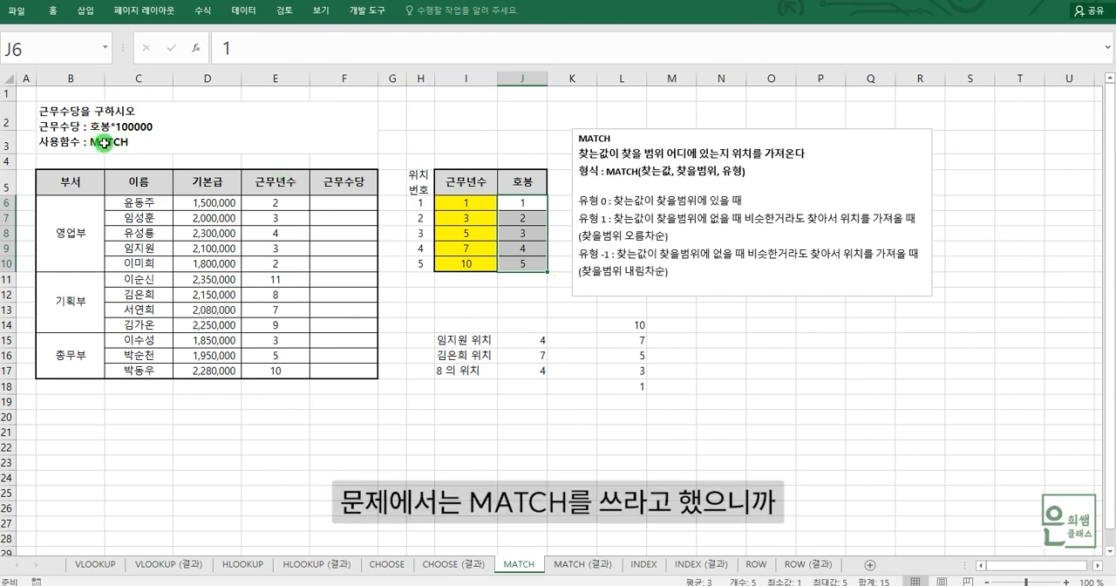
click(518, 280)
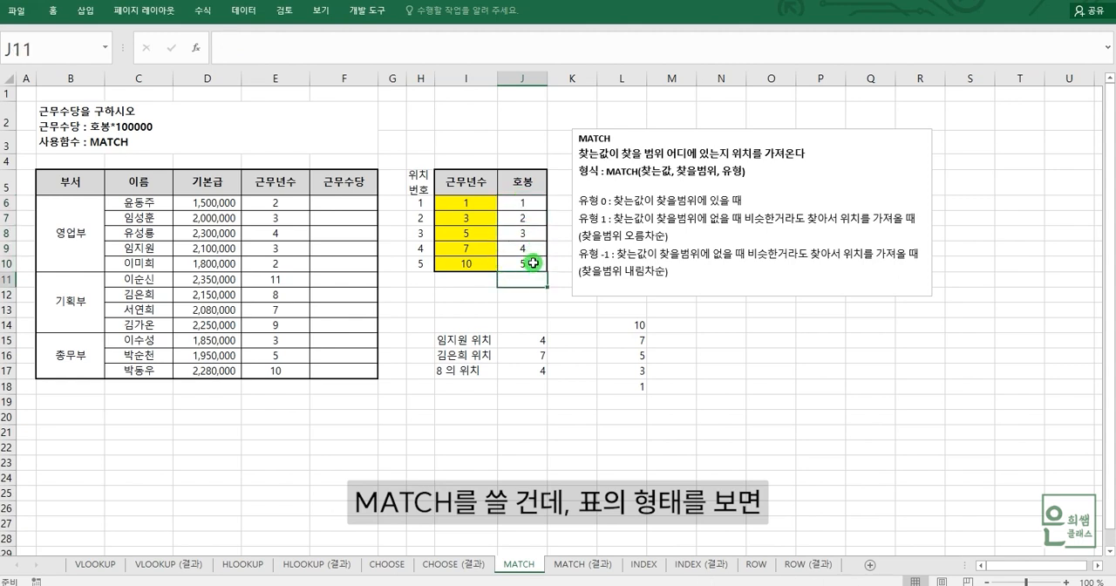
Step: Compare the 근무년수 range I6:I10 with the 호봉 range J6:J10 as lookup values and values to return
drag(468, 203, 470, 263)
drag(528, 209, 520, 262)
drag(473, 203, 473, 263)
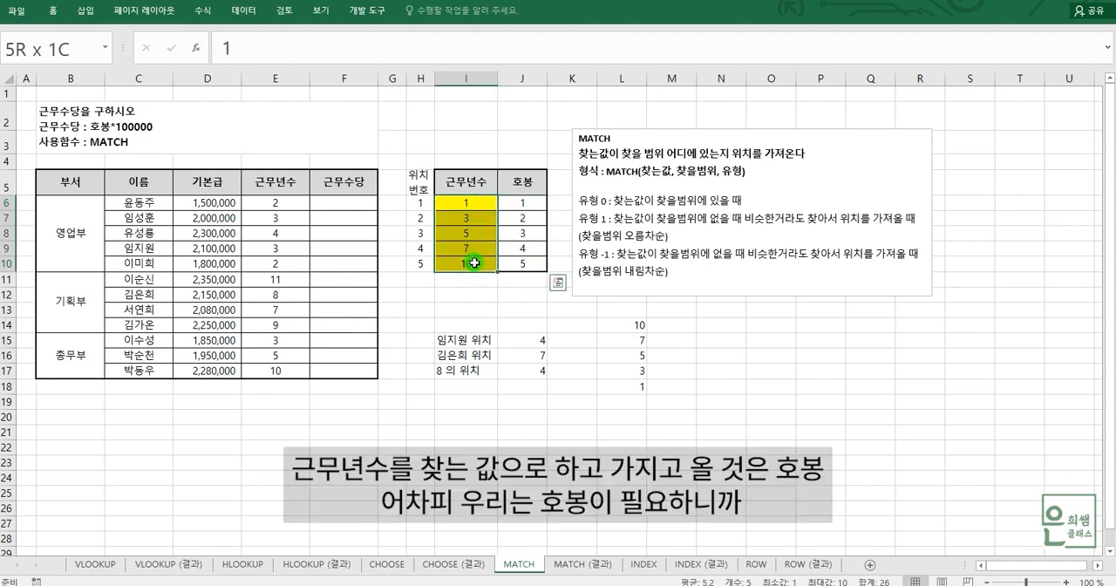
drag(534, 207, 534, 262)
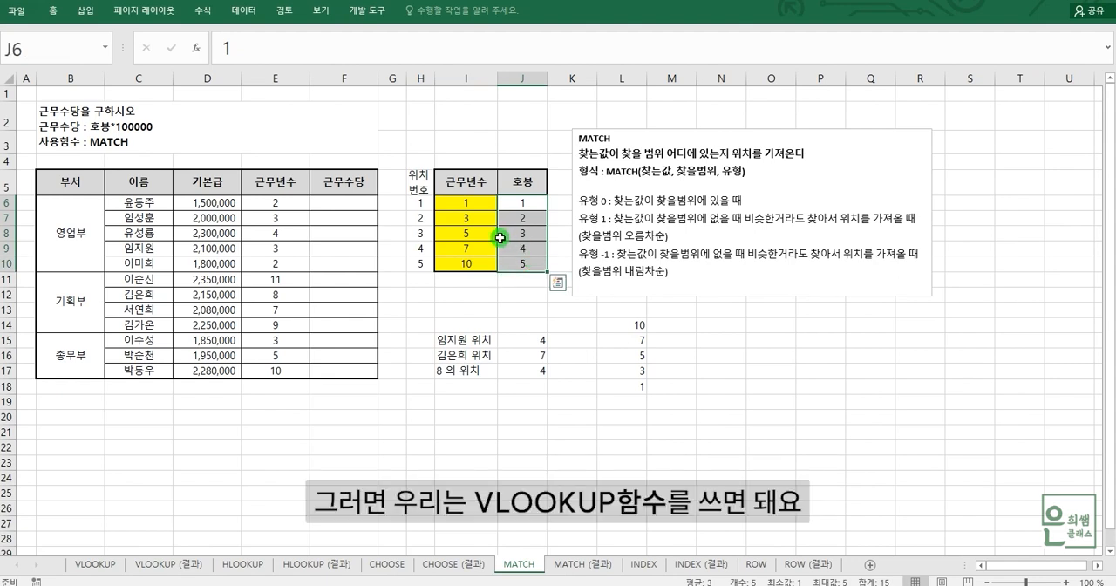
drag(467, 204, 477, 261)
drag(523, 204, 523, 262)
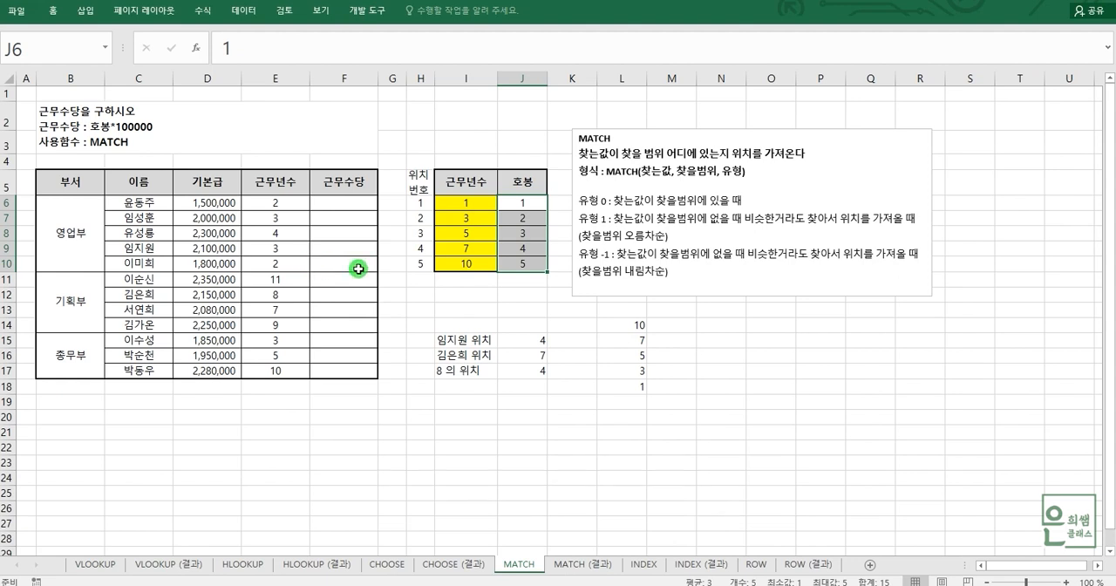
click(523, 280)
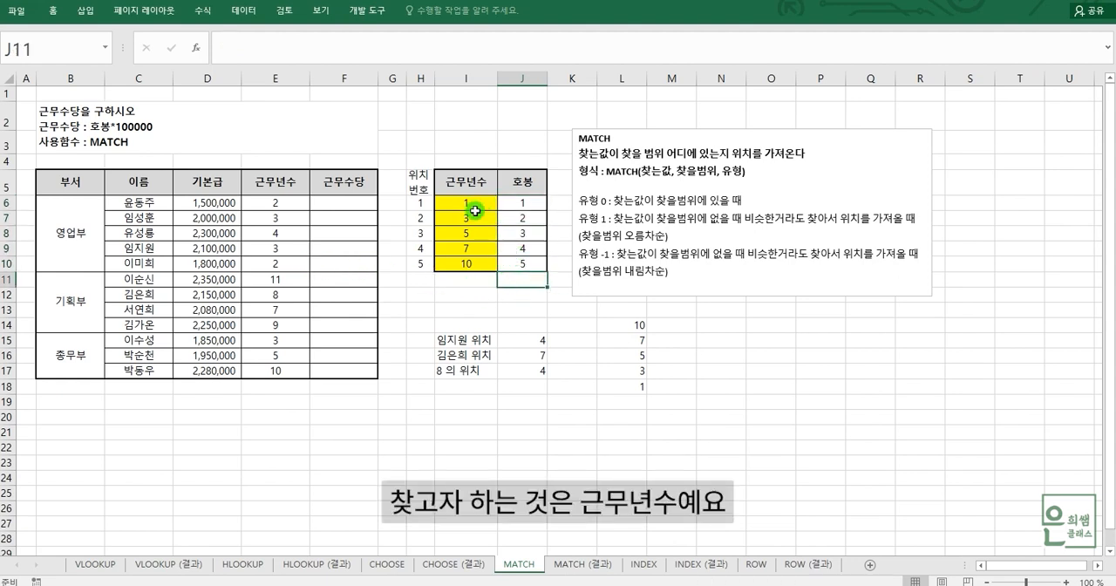
drag(471, 205, 469, 257)
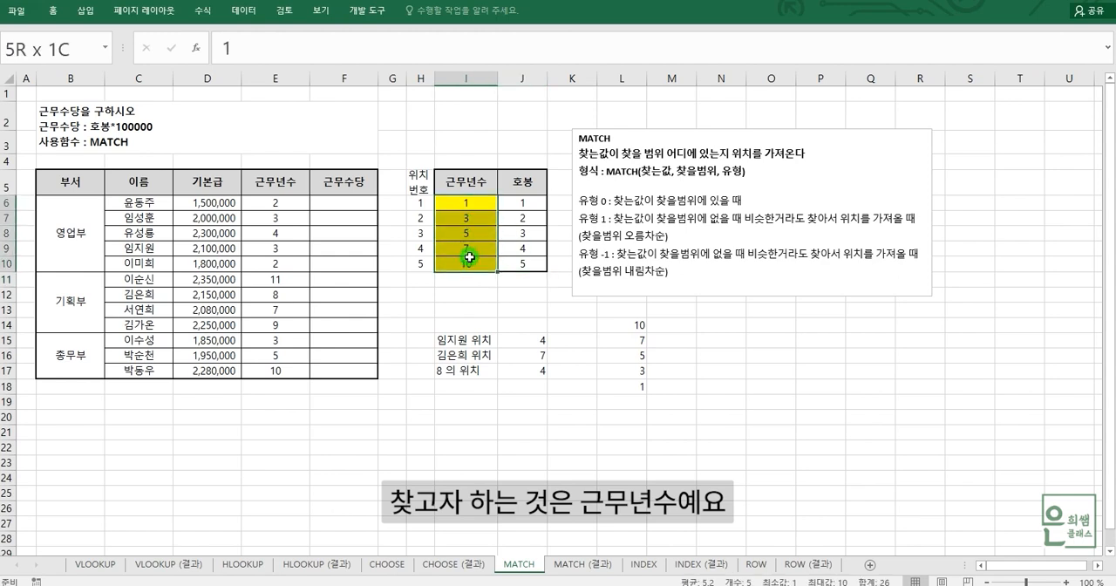
Step: Examine the employees' 근무년수 in E6:E10 and how the 근무년수 thresholds in I6:I9 correspond to 호봉 grades
click(277, 203)
click(279, 218)
click(281, 233)
click(284, 263)
click(281, 247)
click(276, 203)
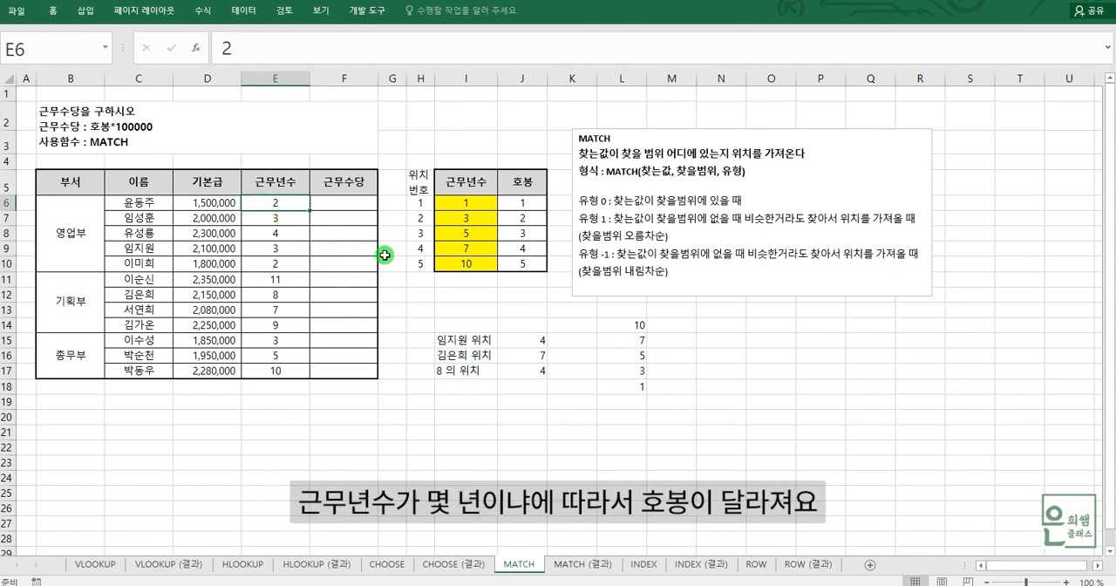
click(458, 202)
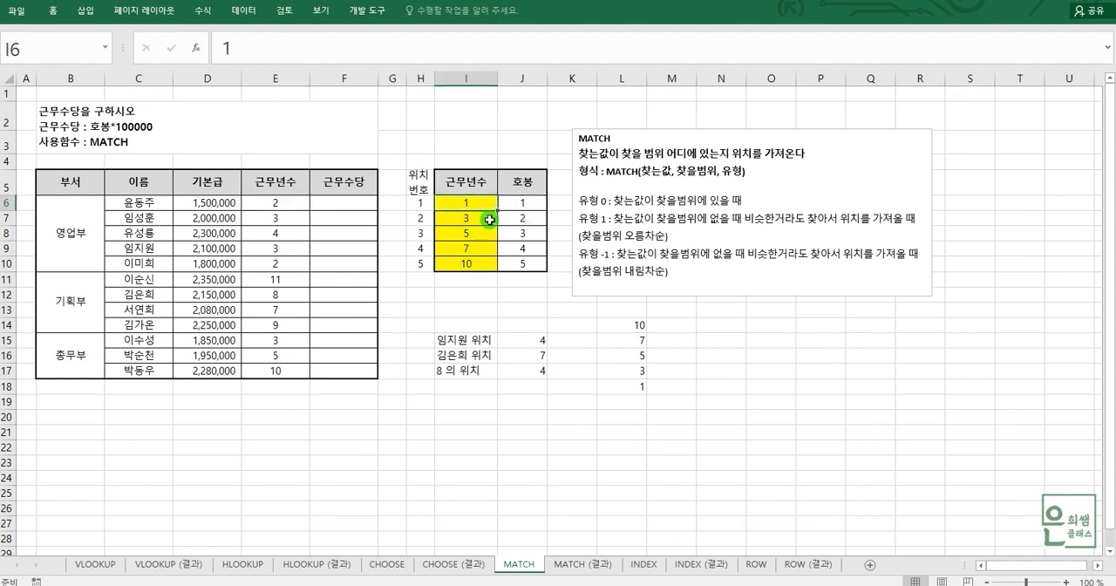
click(466, 218)
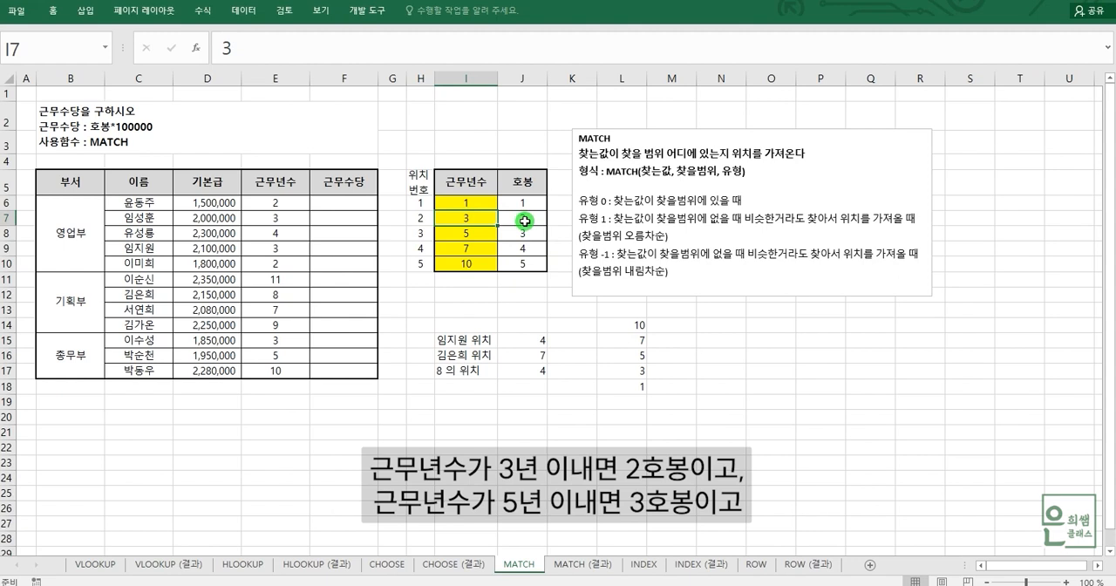
click(471, 233)
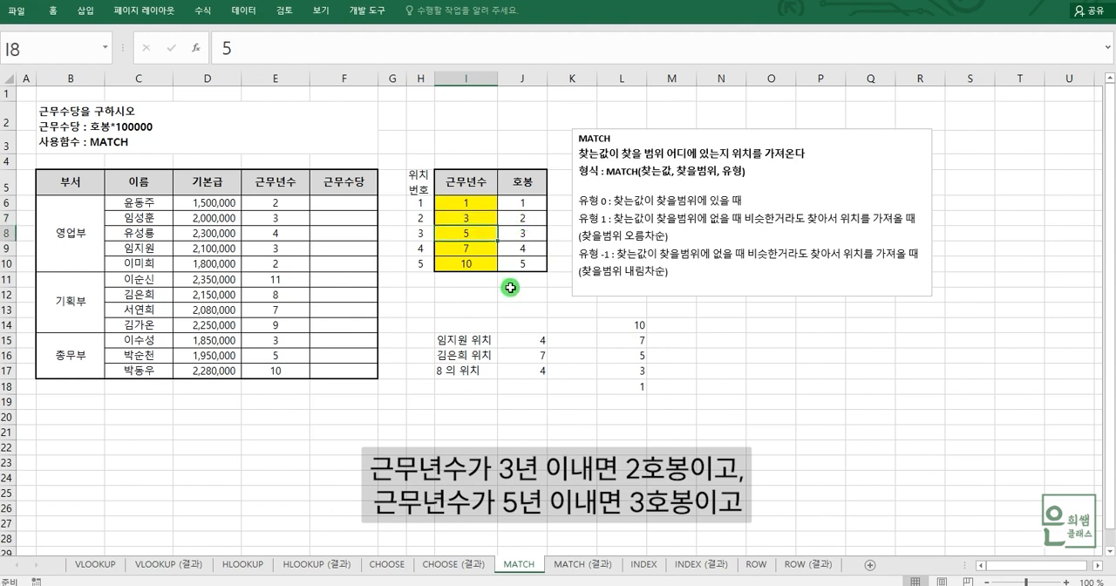
click(471, 202)
click(468, 218)
click(468, 230)
click(468, 249)
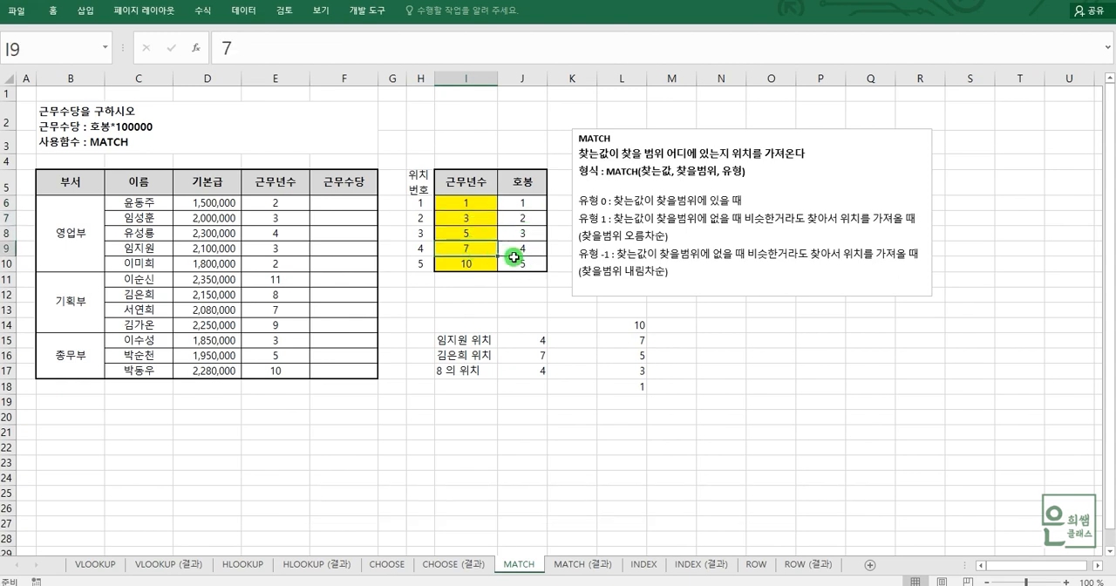
click(473, 202)
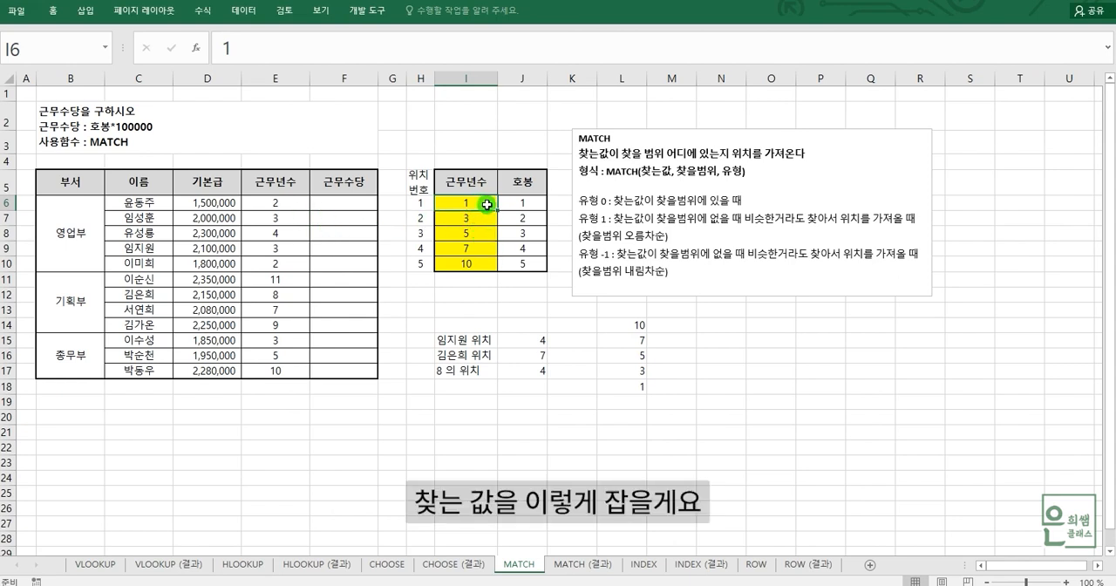
Step: Match each 근무년수 value in I6:I10 to its 위치번호 in H6:H10
drag(478, 202, 476, 265)
drag(478, 207, 479, 264)
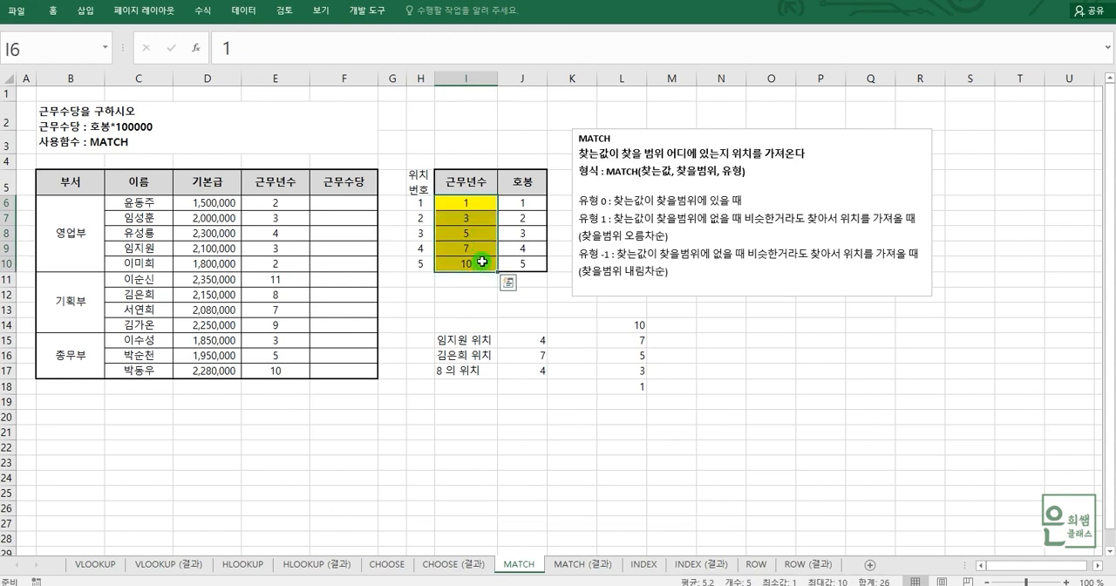
click(423, 205)
click(470, 219)
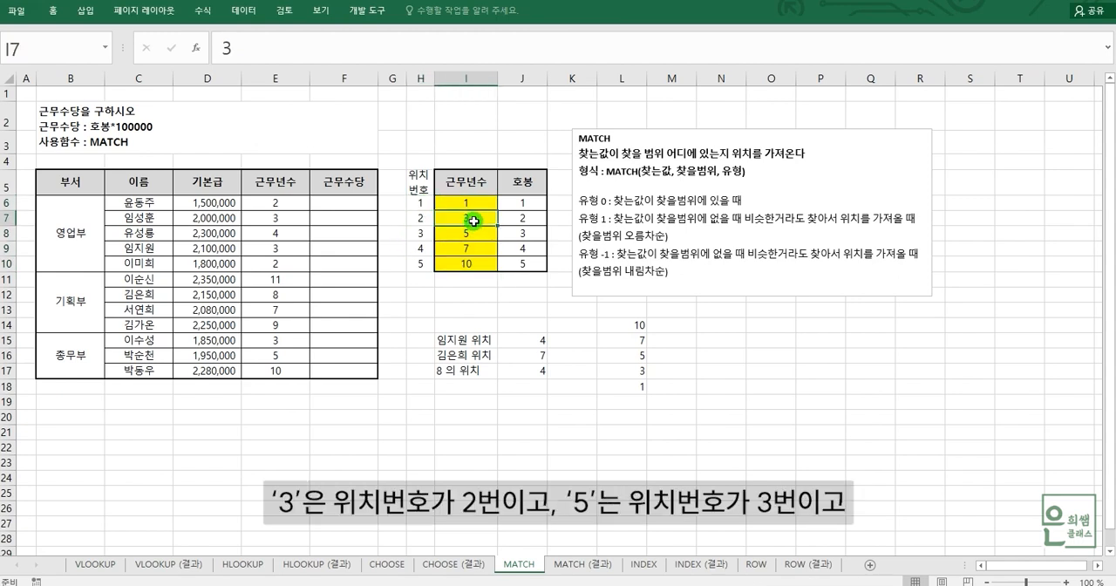
click(426, 221)
click(487, 235)
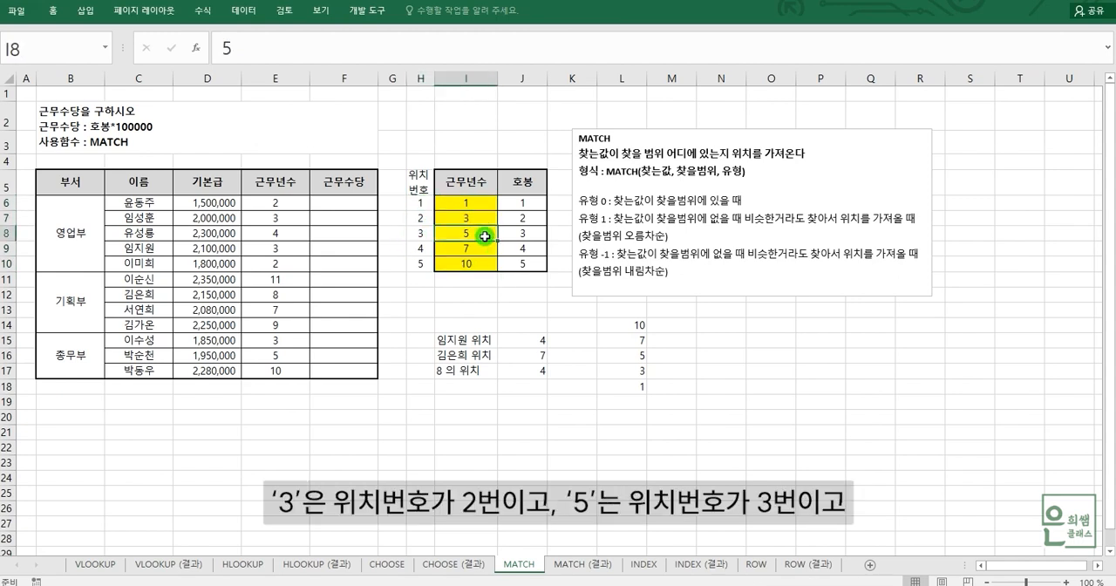
click(423, 235)
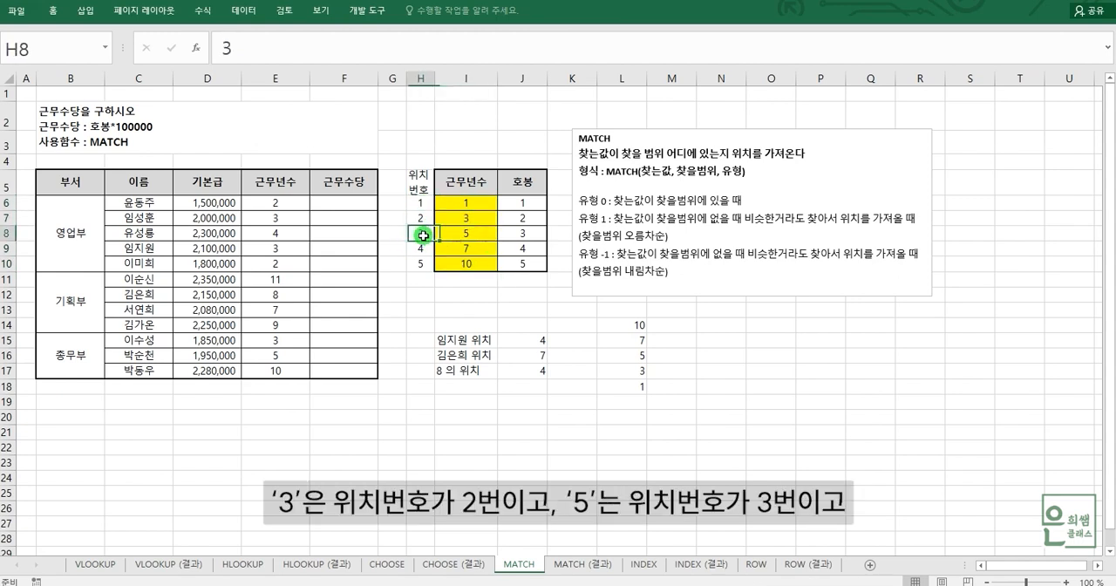
click(482, 248)
click(419, 251)
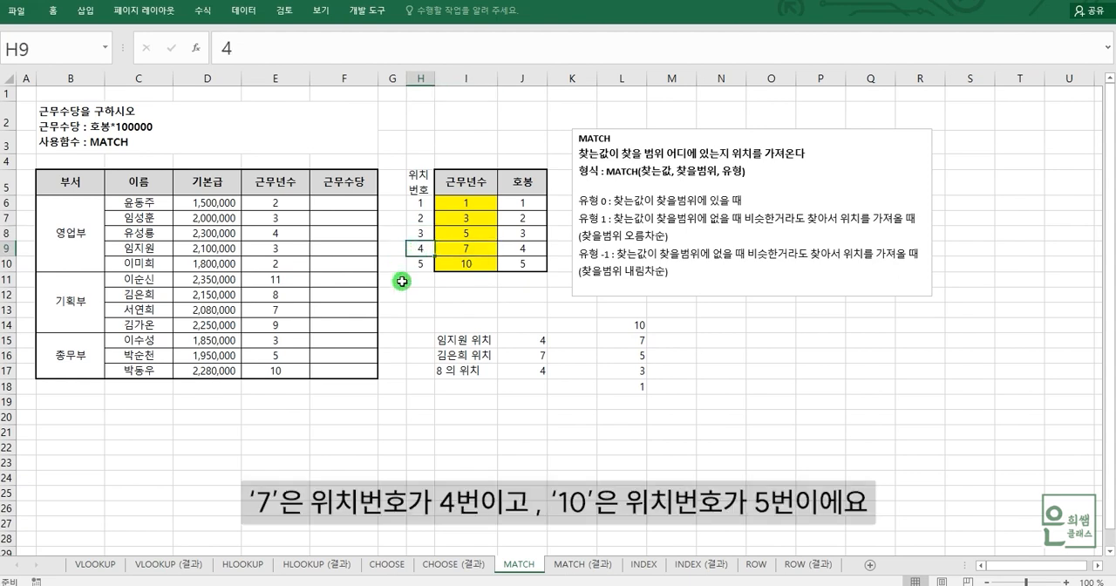
click(479, 265)
click(422, 264)
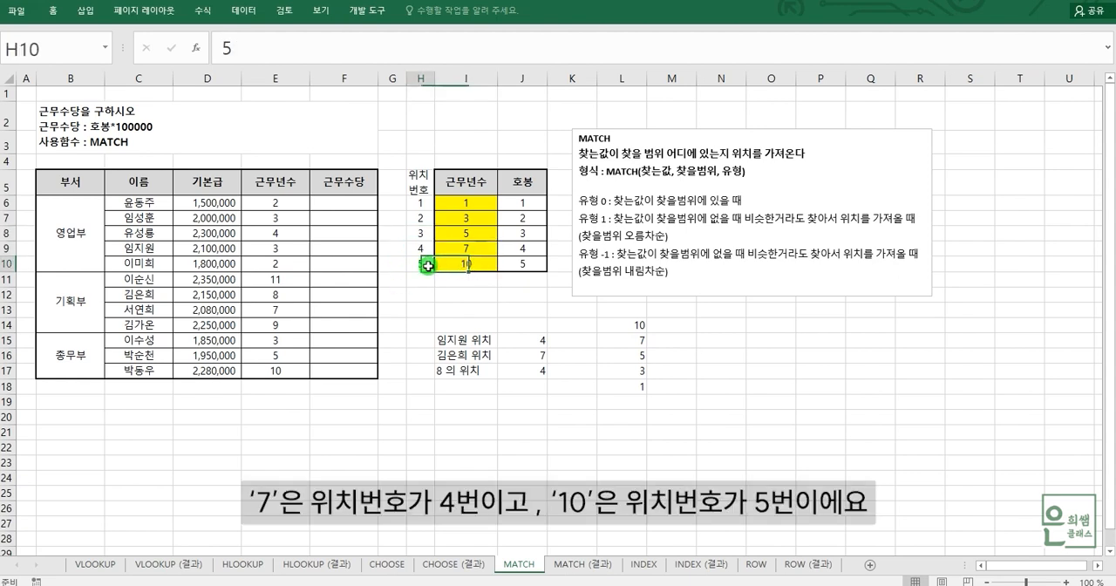
drag(488, 203, 478, 265)
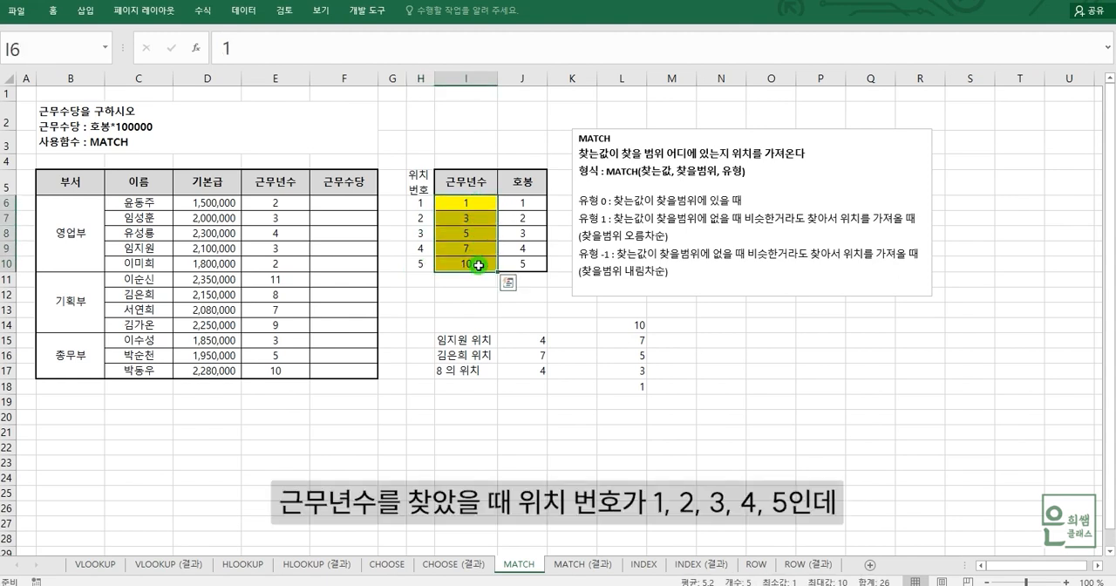
Step: Compare the 위치번호 values in H6:H10 with the 호봉 values in J6:J10
drag(416, 206, 414, 268)
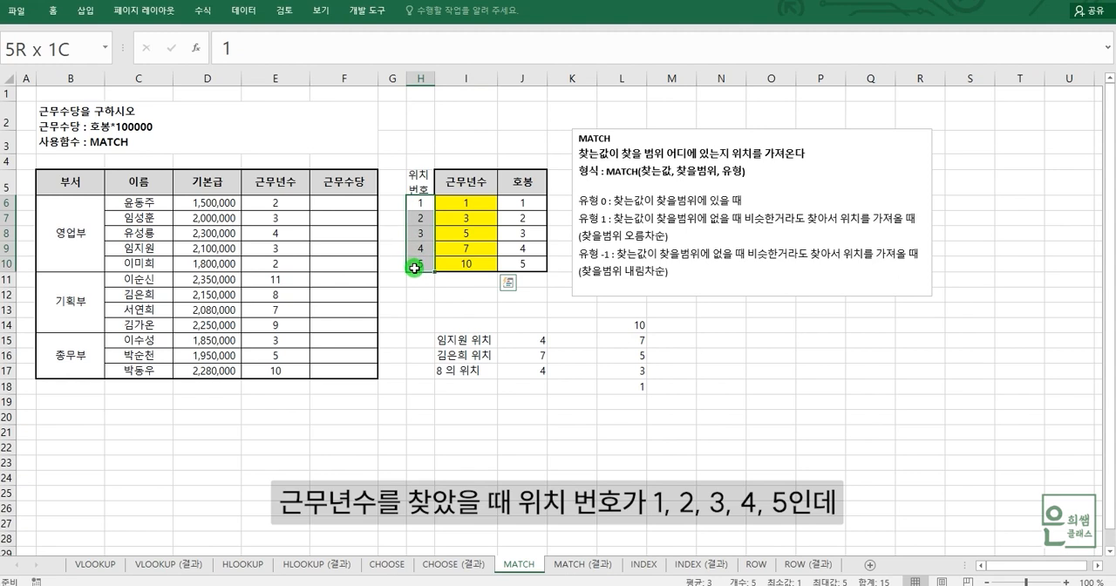
drag(521, 204, 526, 258)
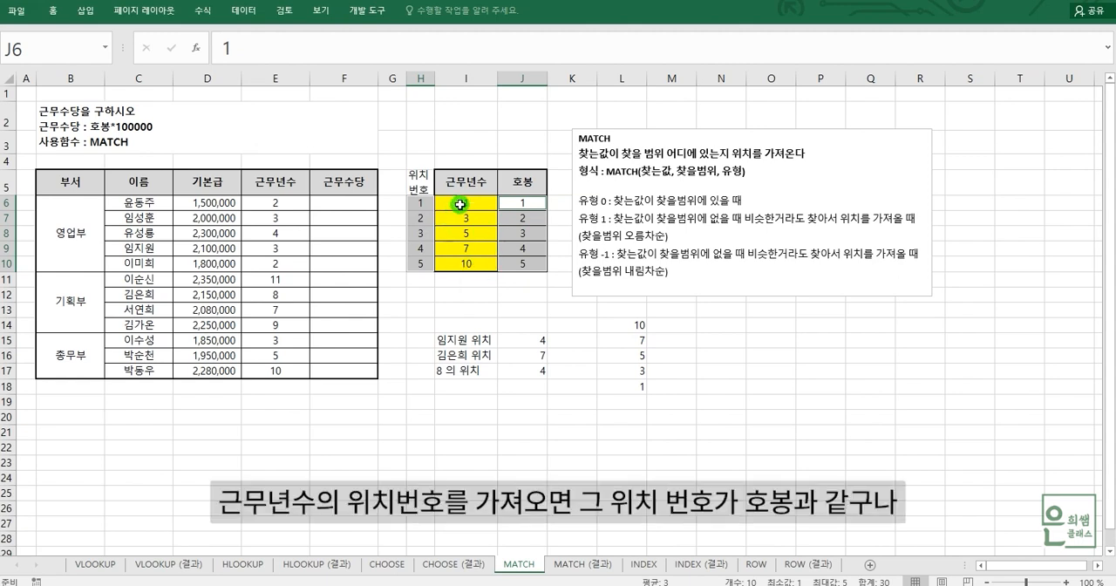
drag(421, 203, 420, 258)
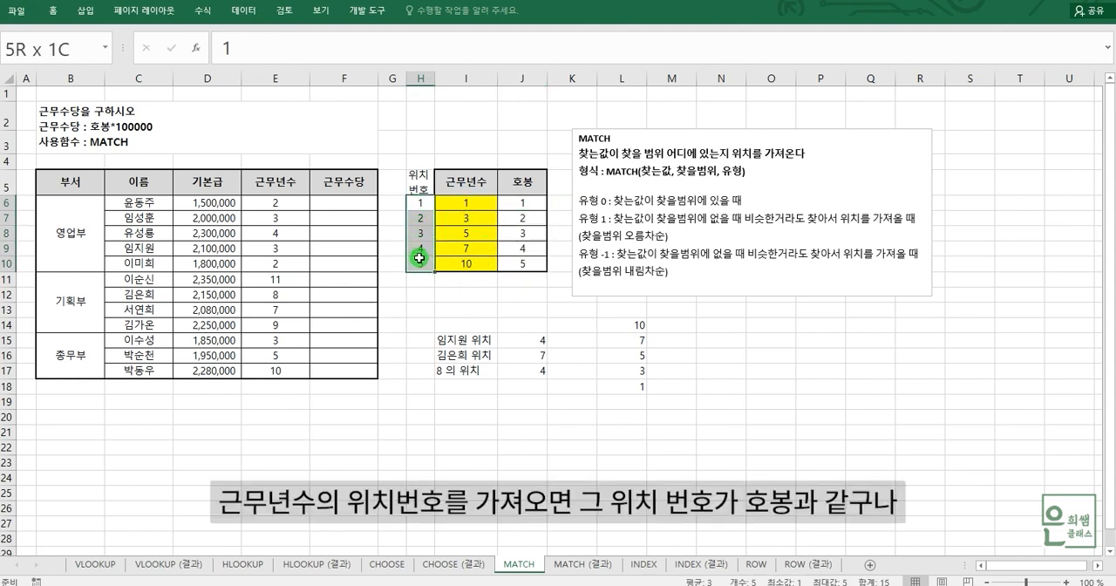
drag(521, 202, 530, 256)
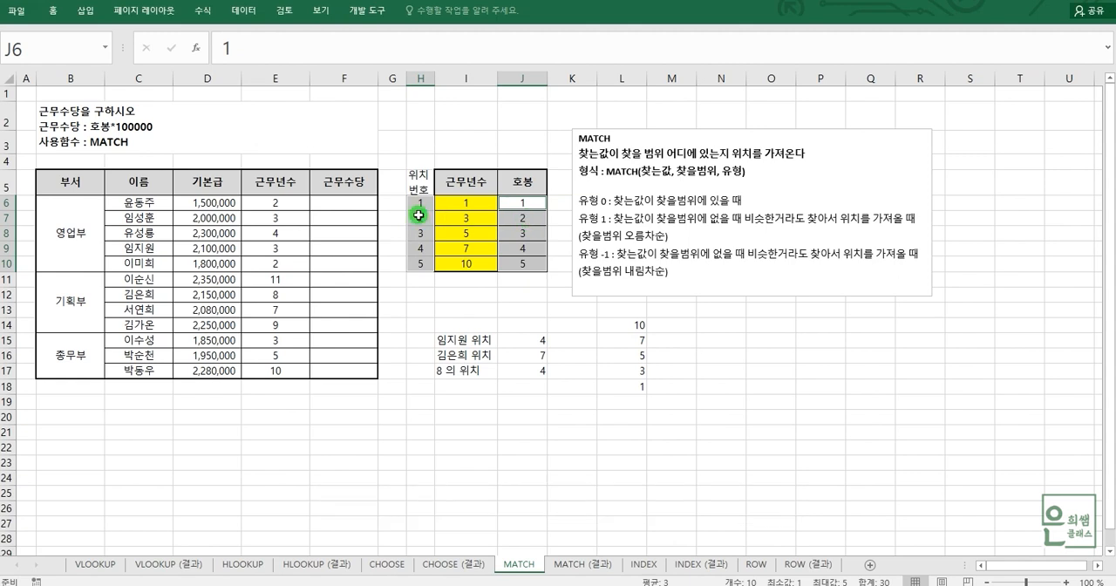
Step: Start a MATCH formula in F6 for the first employee's 근무수당, using the 근무년수 in E6 as the lookup value
click(365, 202)
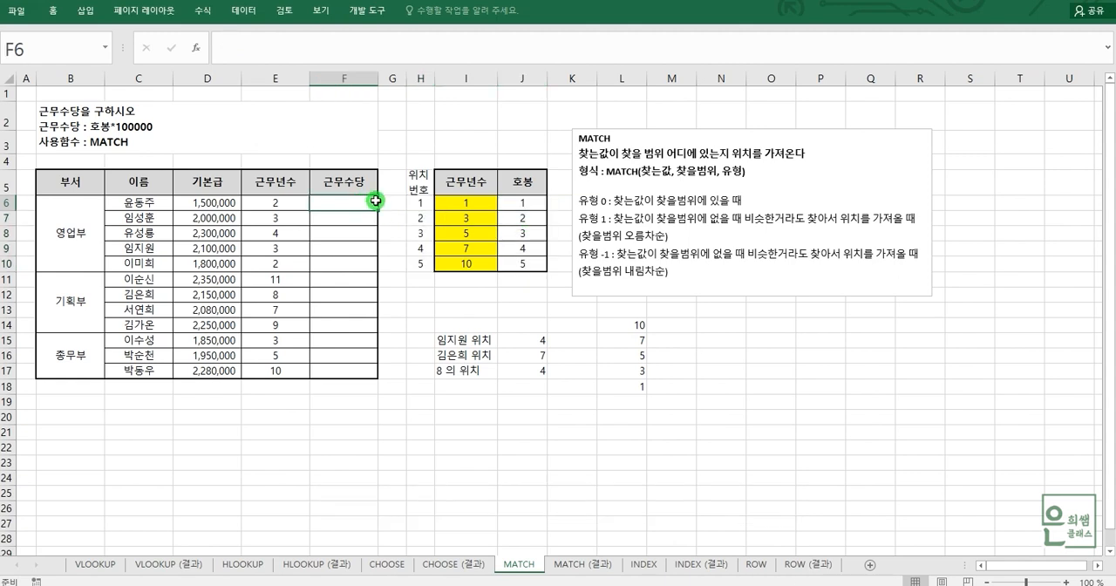
click(149, 203)
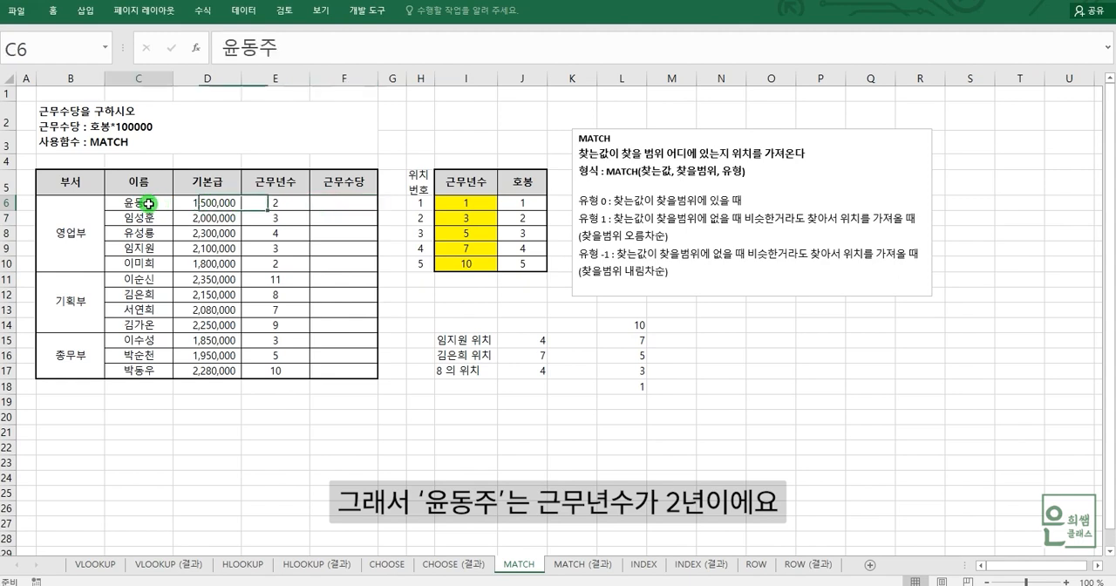
click(278, 203)
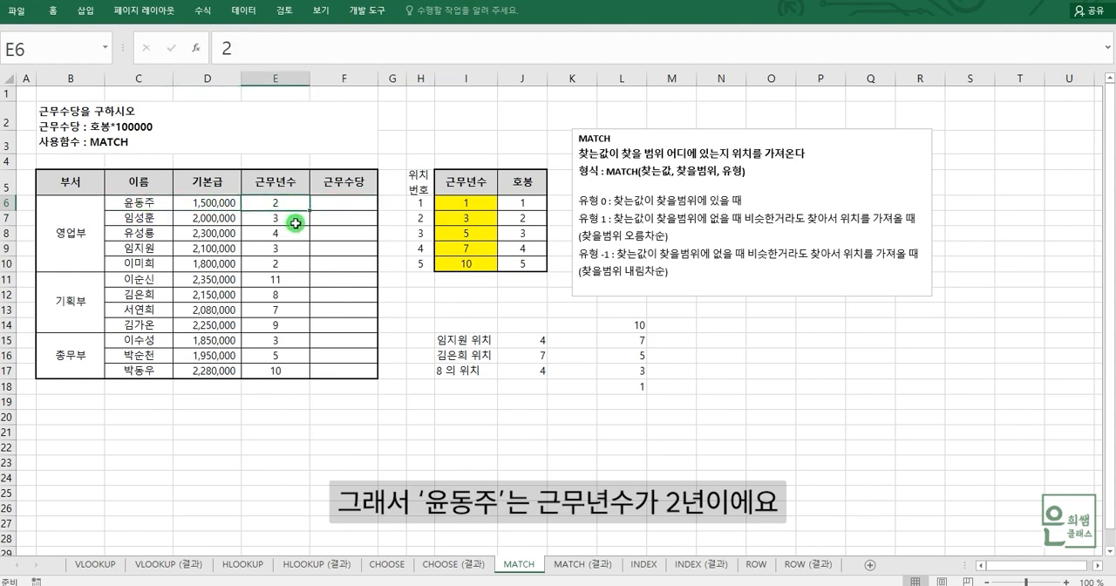
click(353, 203)
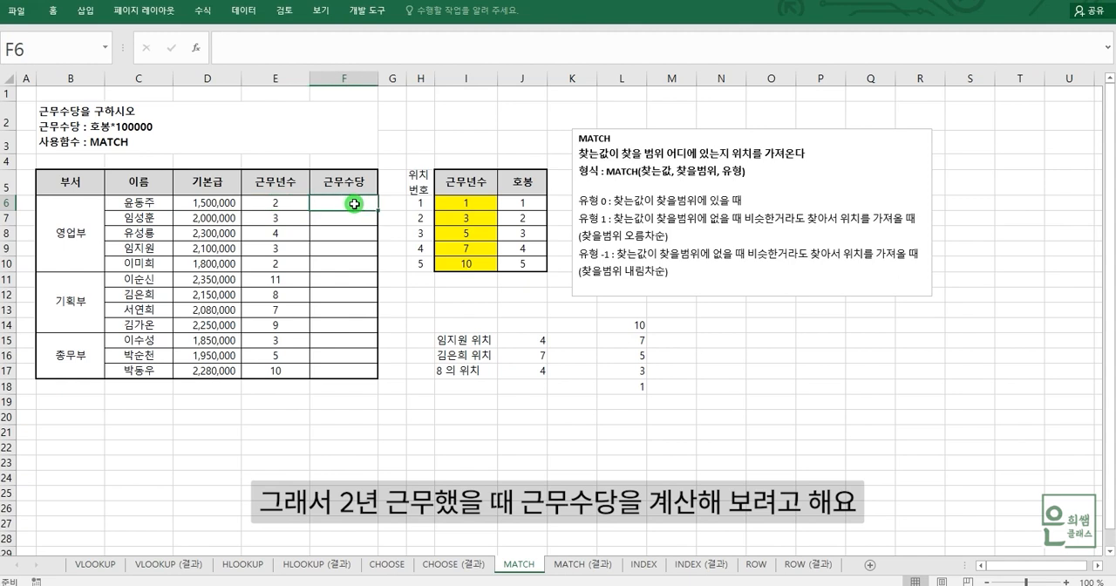
text(=)
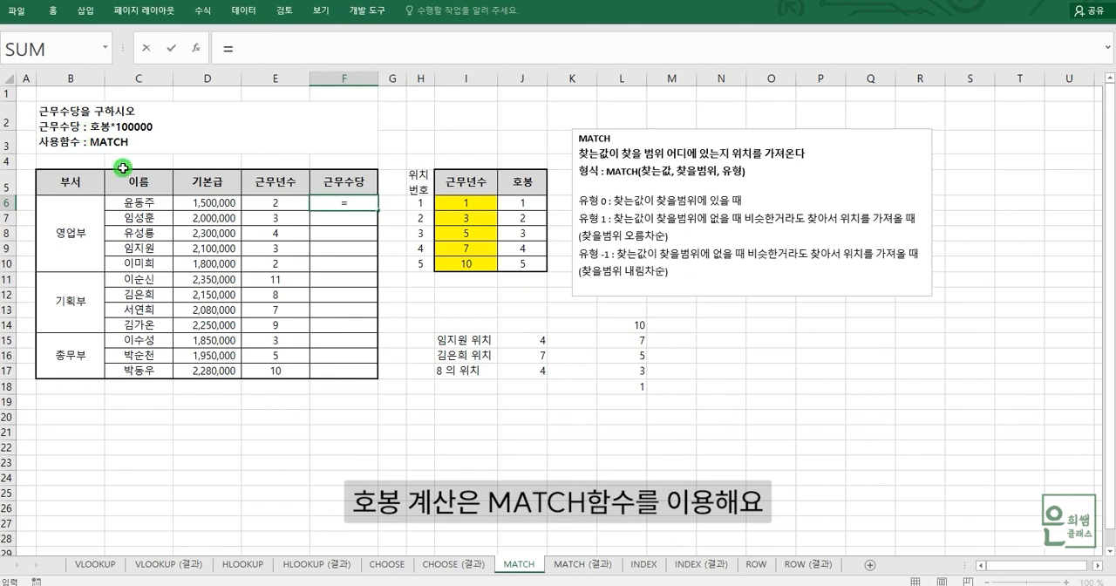
text(MA)
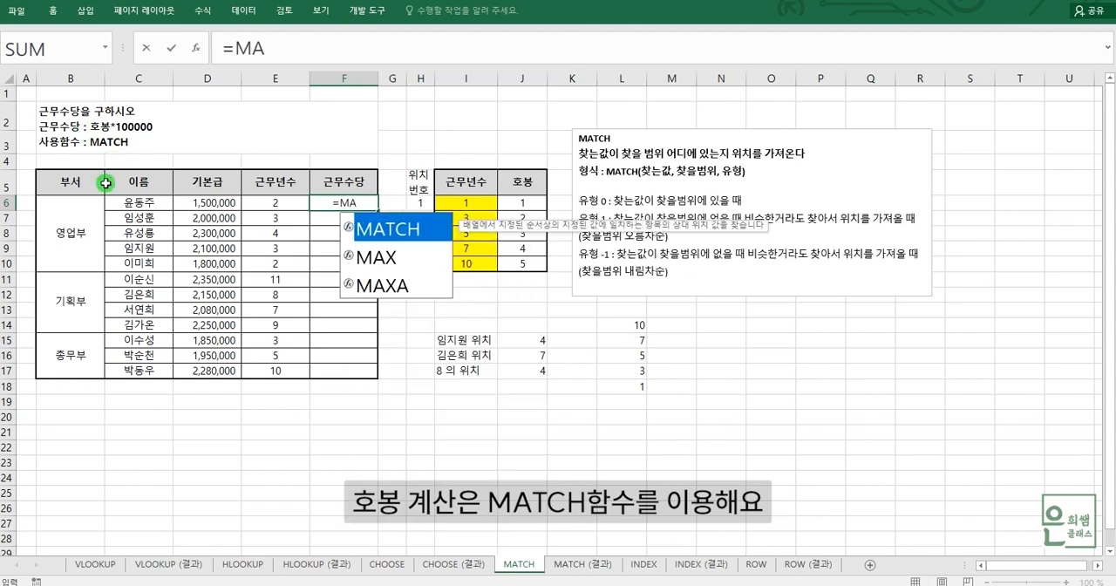
double_click(376, 229)
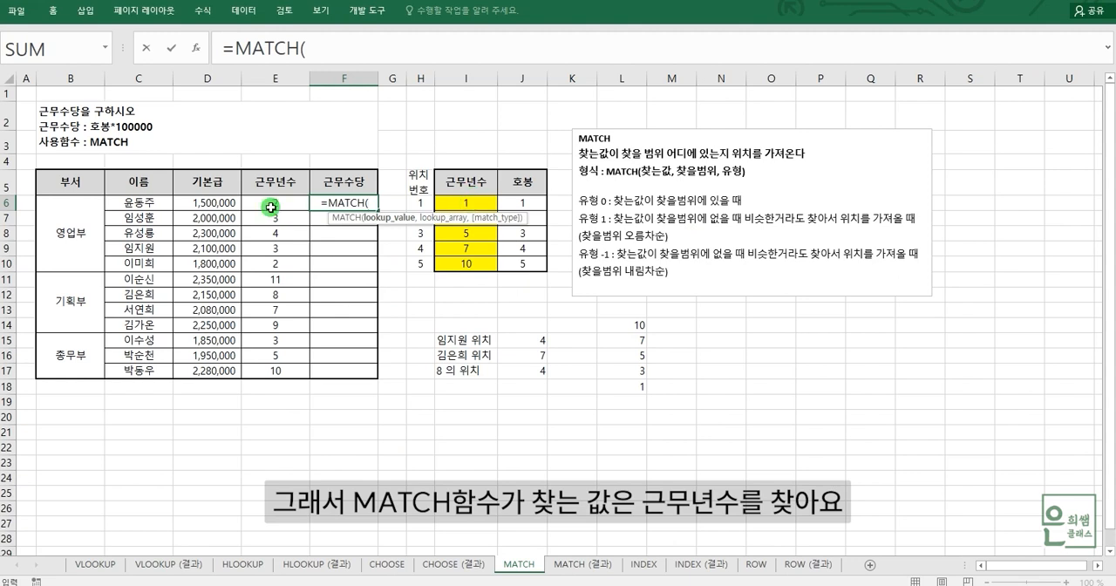
click(264, 208)
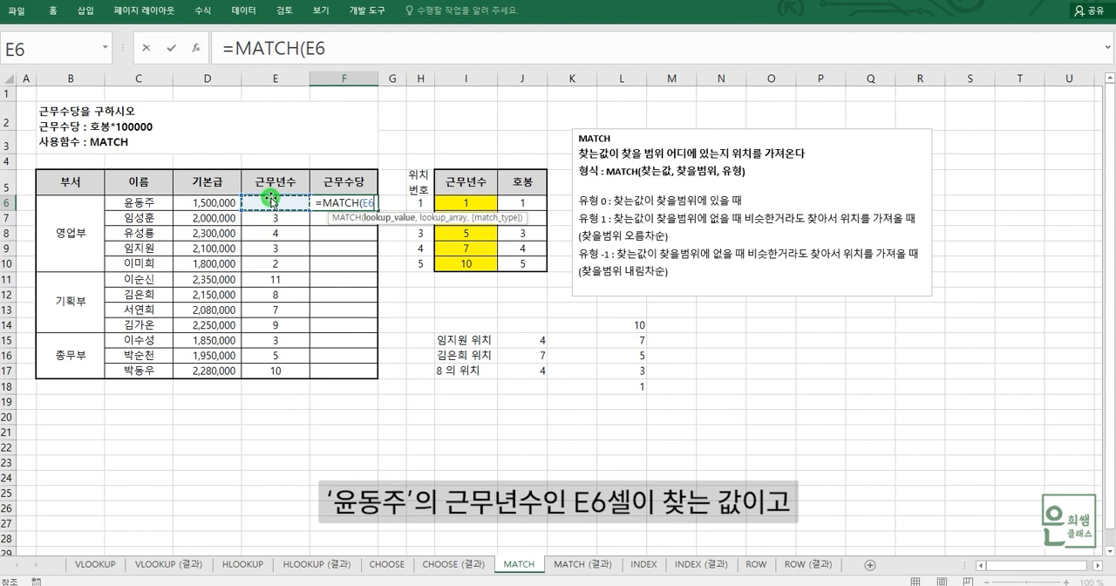
text(,)
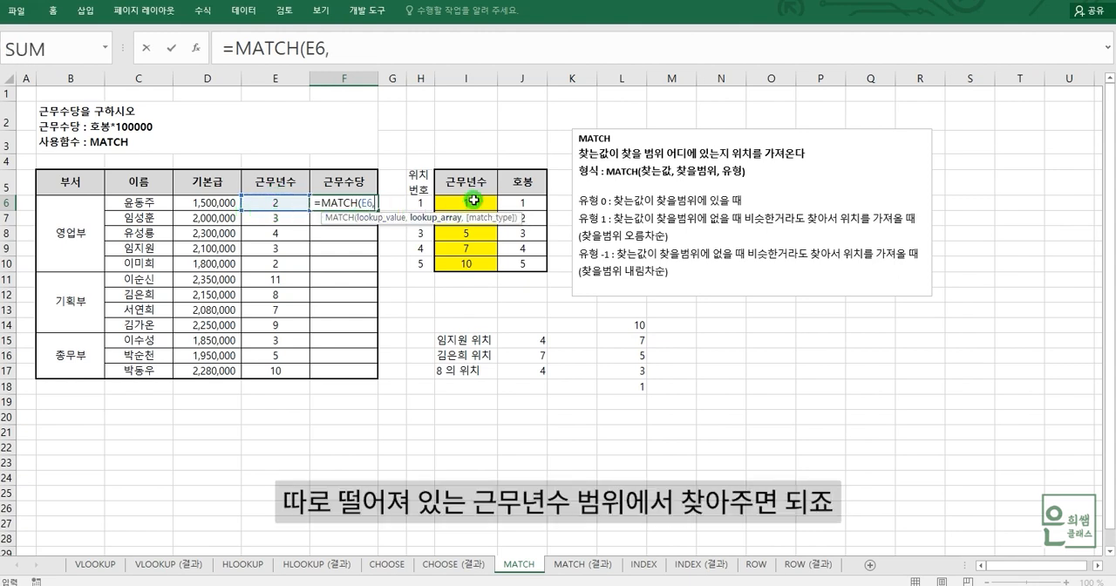
Step: Complete F6's MATCH formula with the absolute lookup range $I$6:$I$10 and match type 1
drag(478, 201, 479, 261)
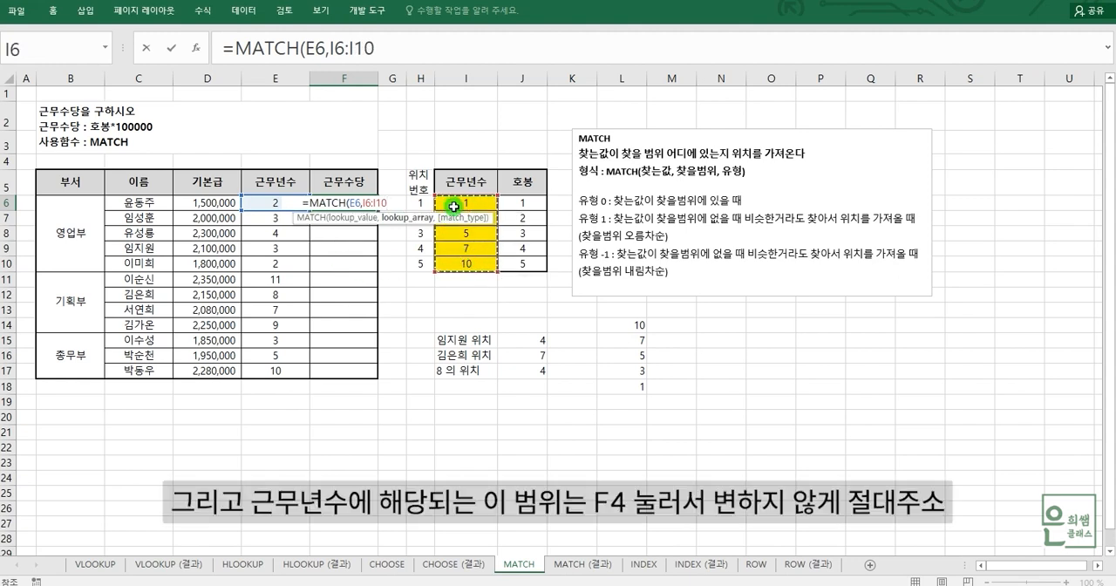
key(F4)
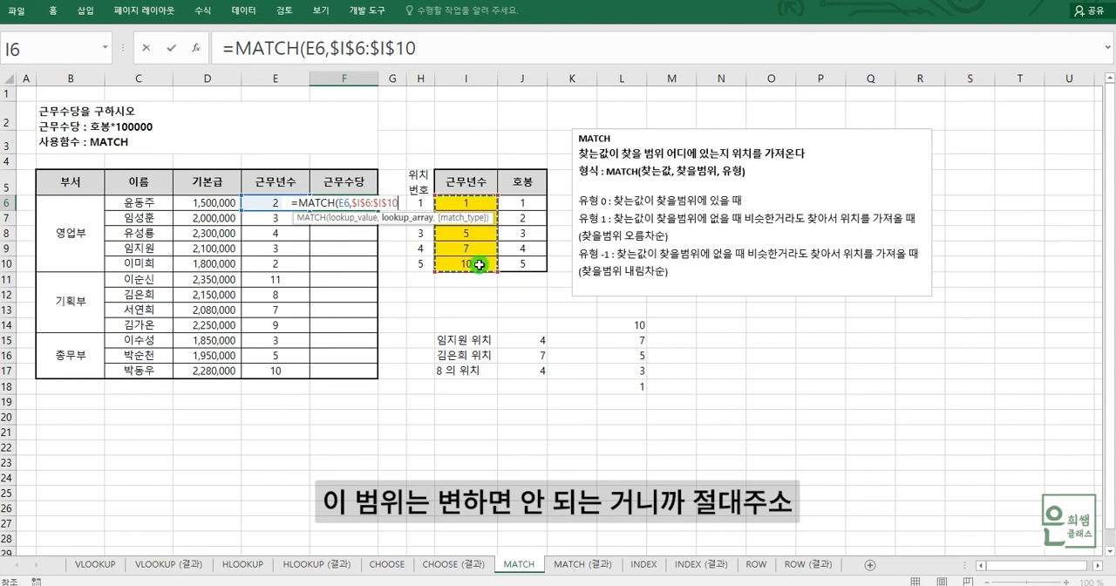
click(471, 54)
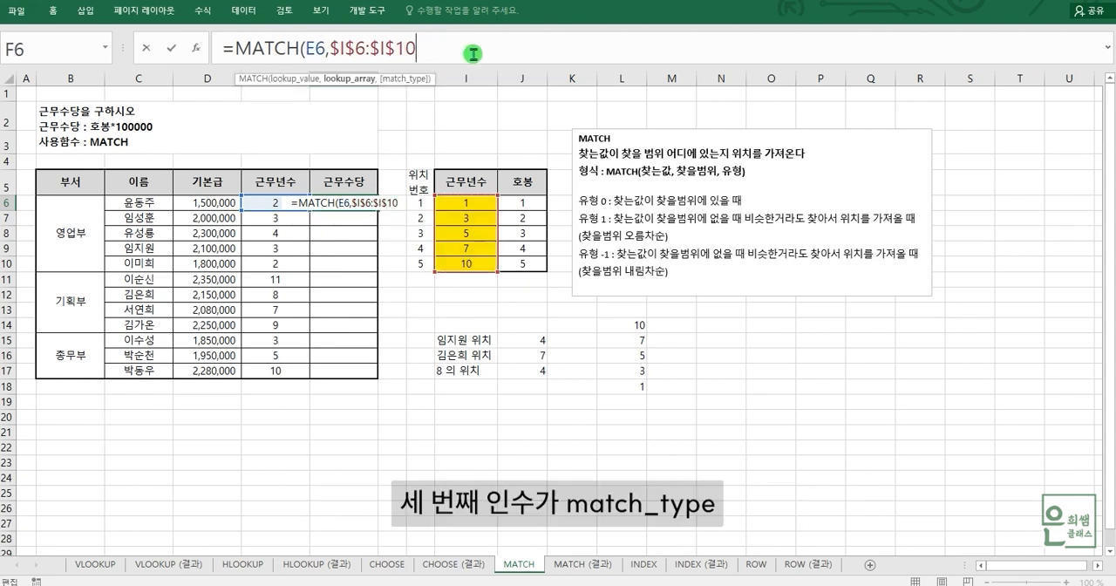
text(,)
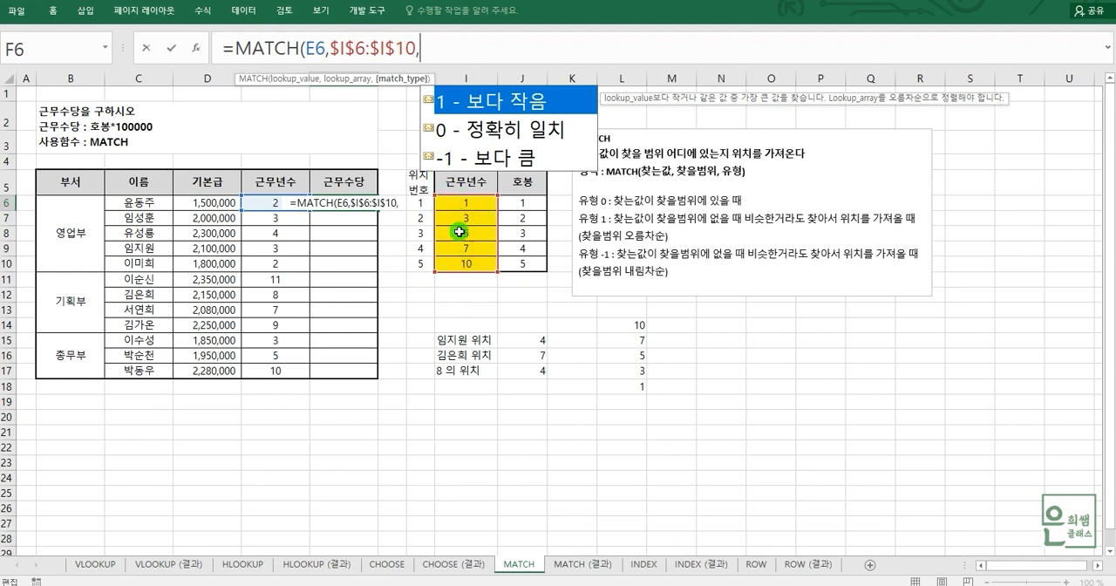
text(1)
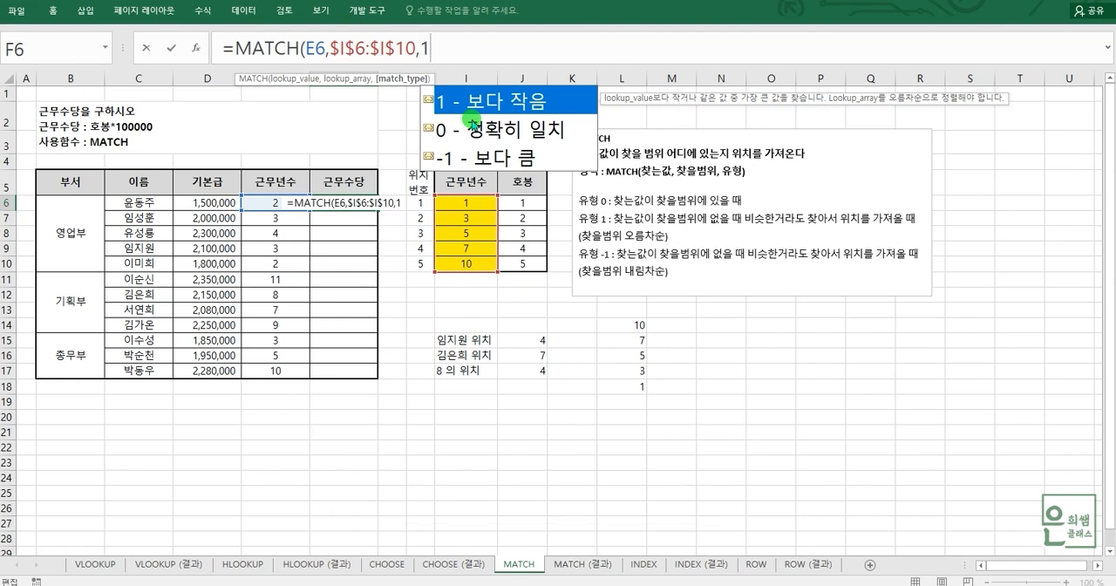
text())
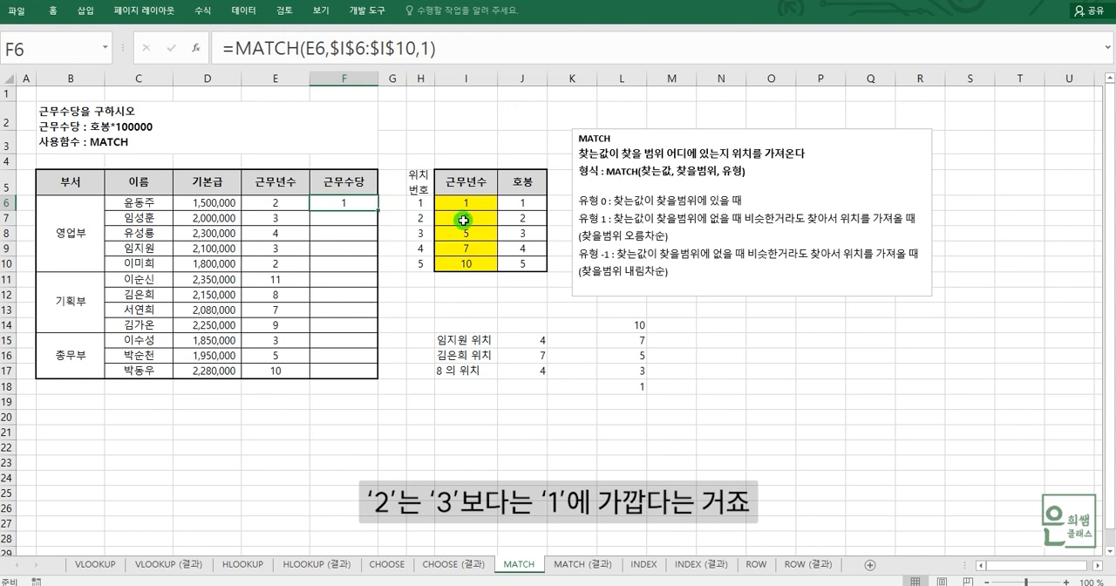
Step: Trace how the 근무년수 threshold in I6 corresponds to 위치번호 H6 and 호봉 J6
drag(462, 203, 415, 205)
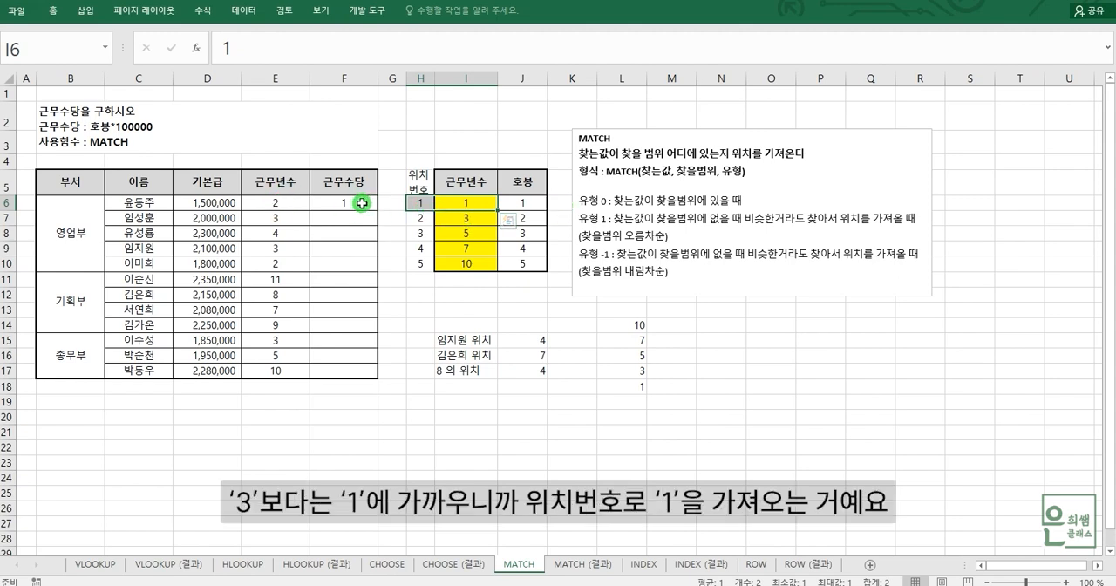
click(426, 202)
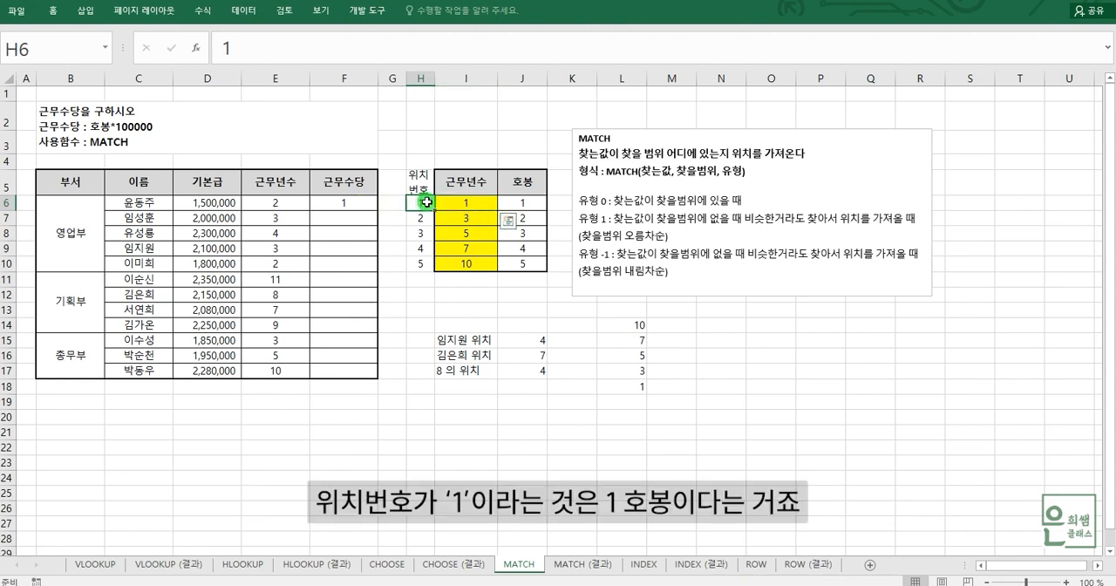
drag(426, 203, 528, 204)
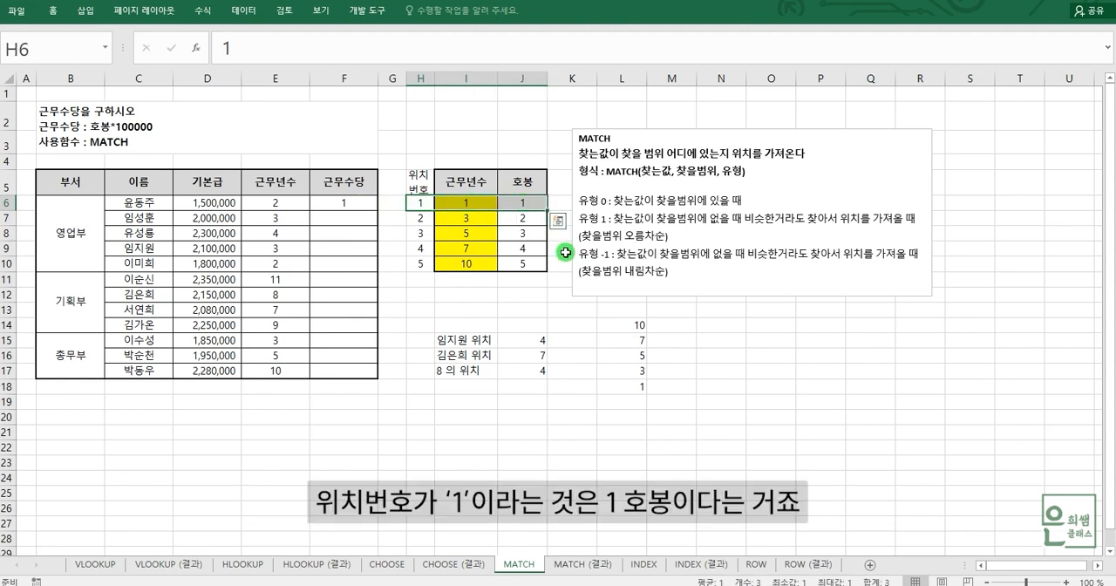
Step: Multiply the MATCH result in F6 by 100000
click(361, 200)
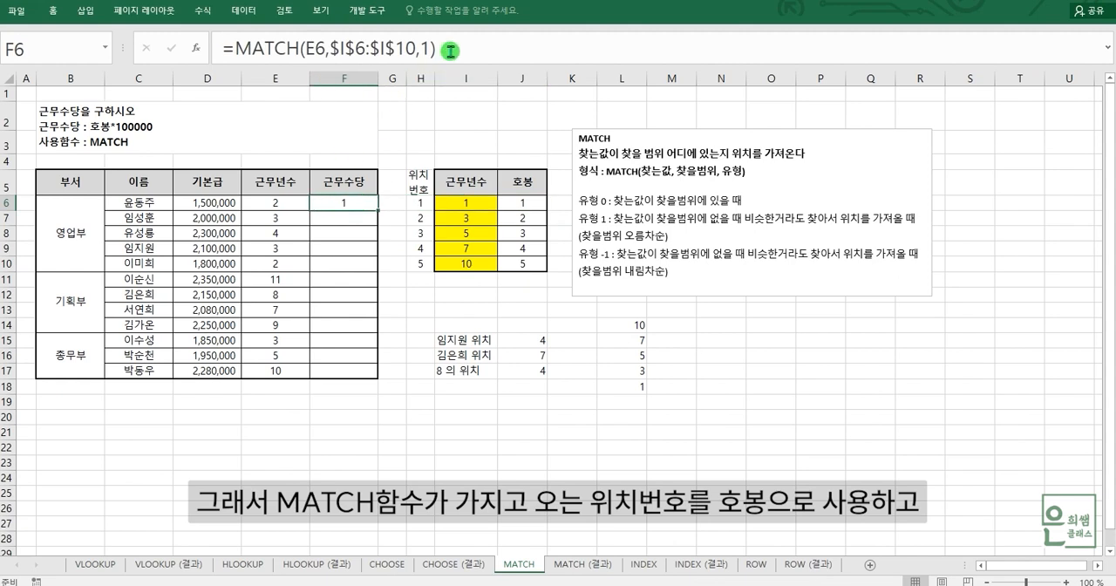
click(476, 45)
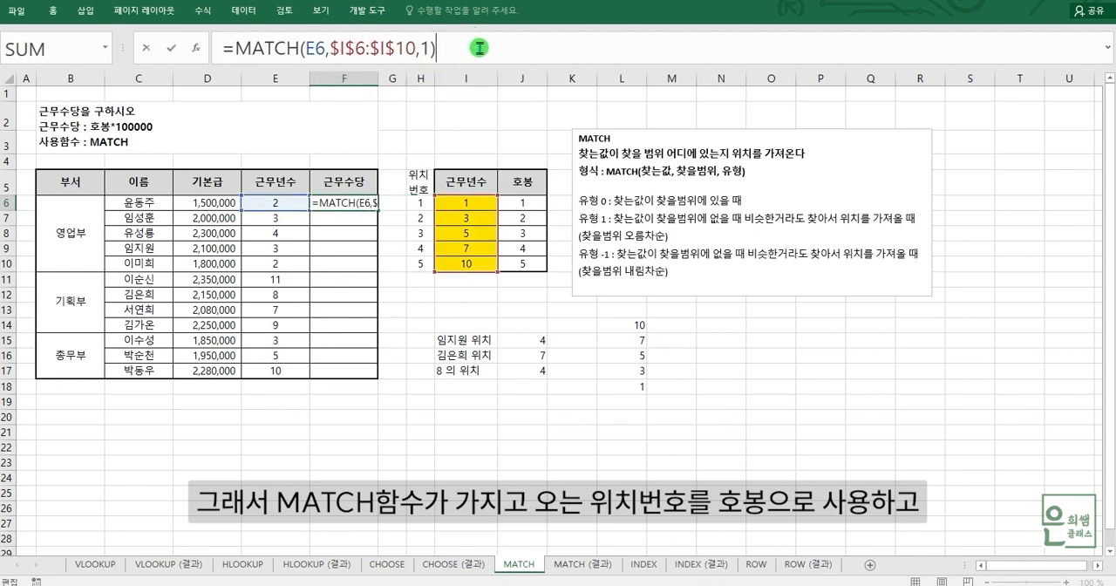
text(*100000)
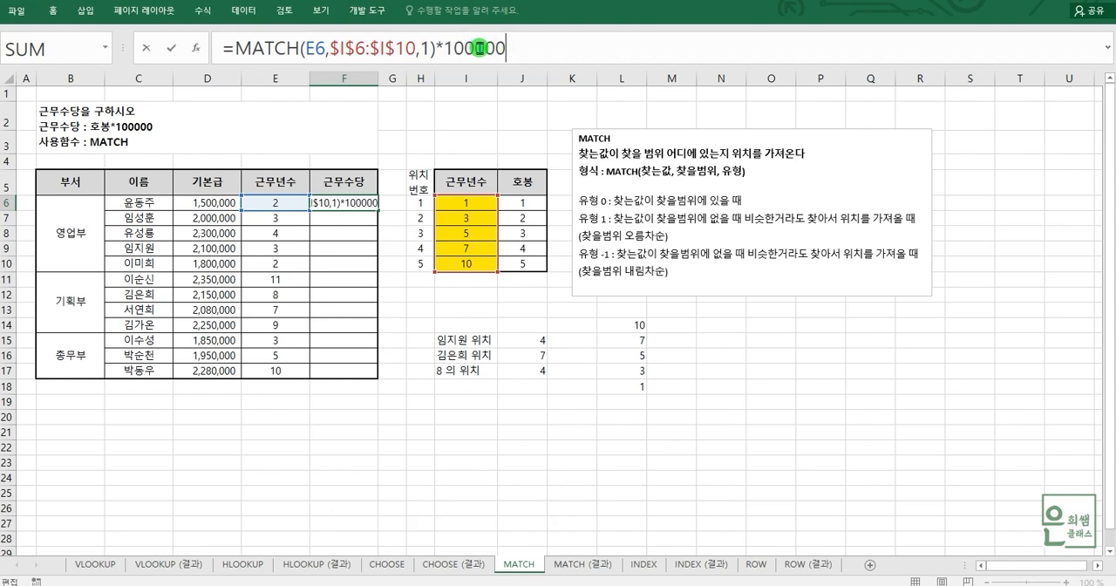
key(Return)
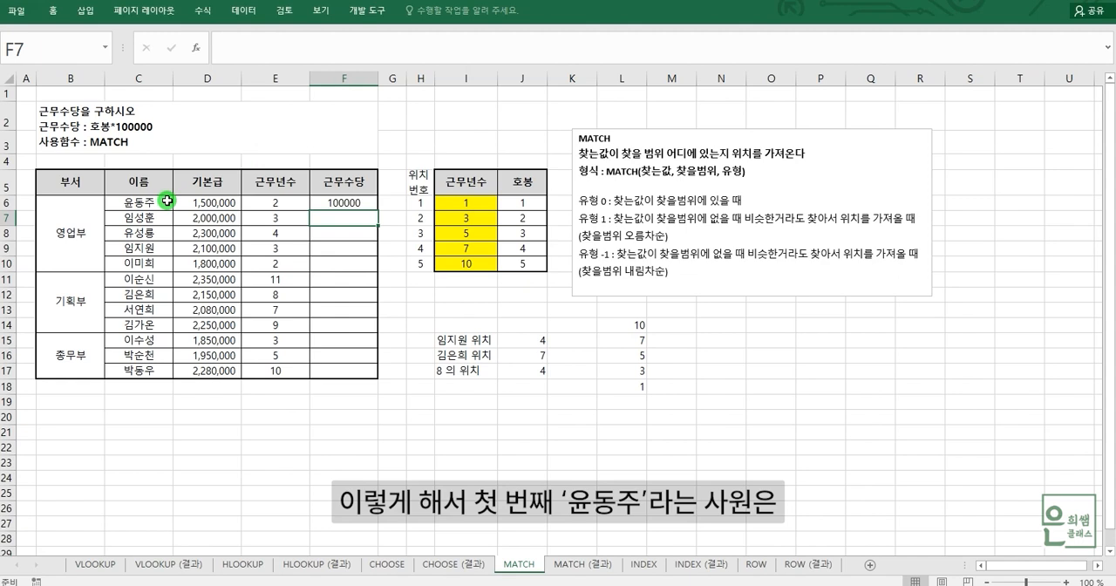
Step: Fill the 근무수당 formula from F6 down to F17 for the remaining employees
click(287, 202)
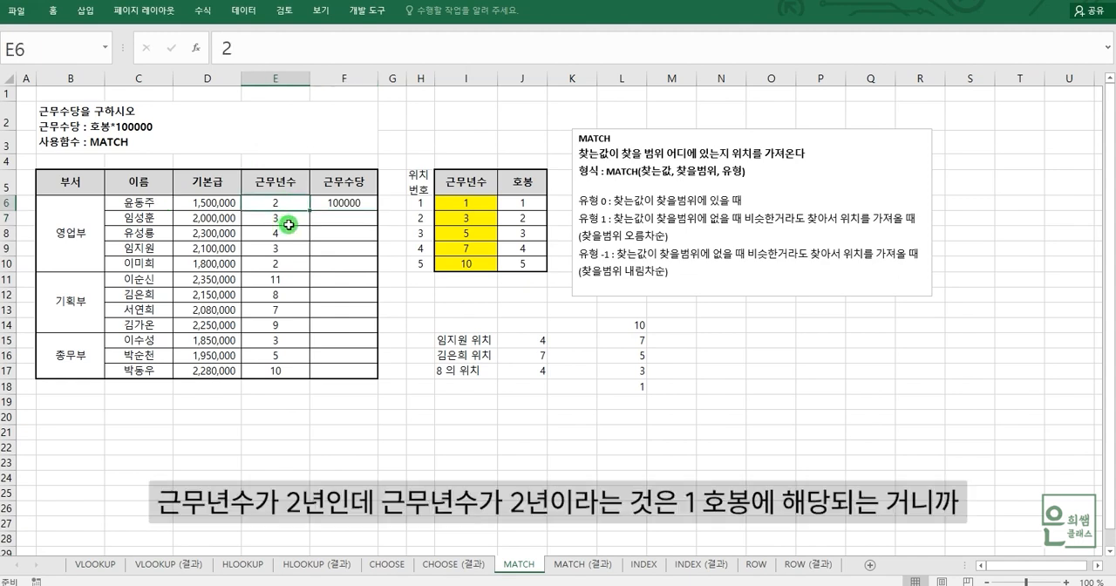
click(361, 205)
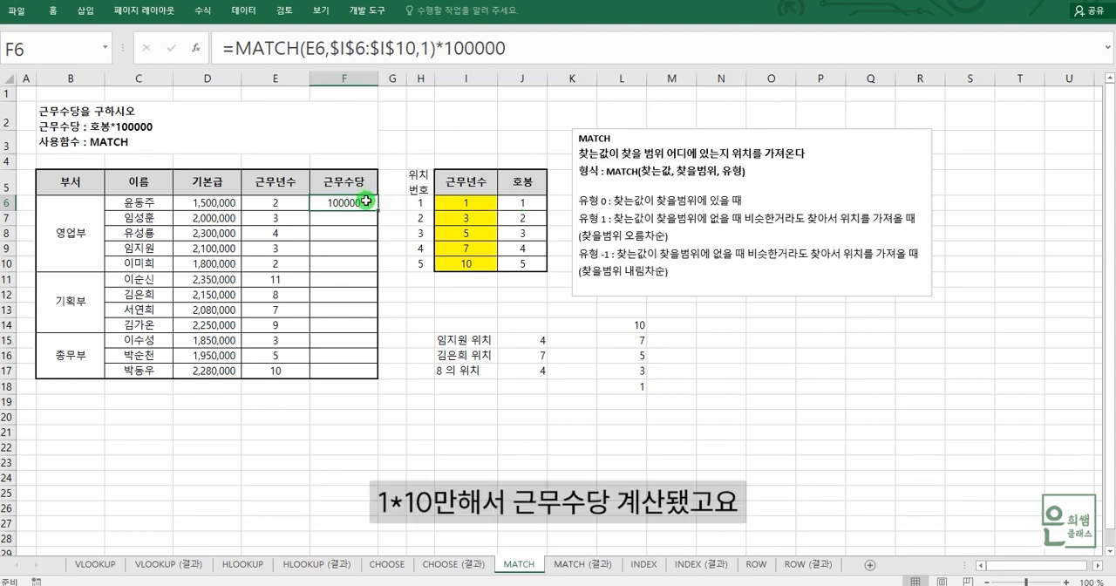
drag(378, 211, 364, 379)
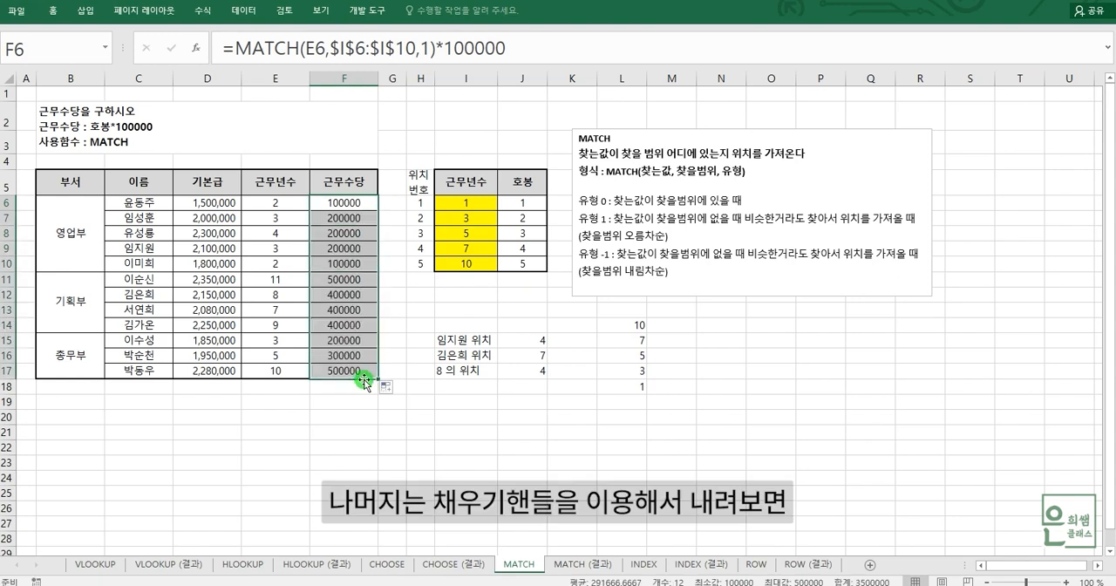
Step: Check the employees' 근무년수 in E7:E10 against 위치번호 H7 and 호봉 J7, and review the 근무수당 formula in F6
click(282, 223)
key(Down)
key(Down)
key(Down)
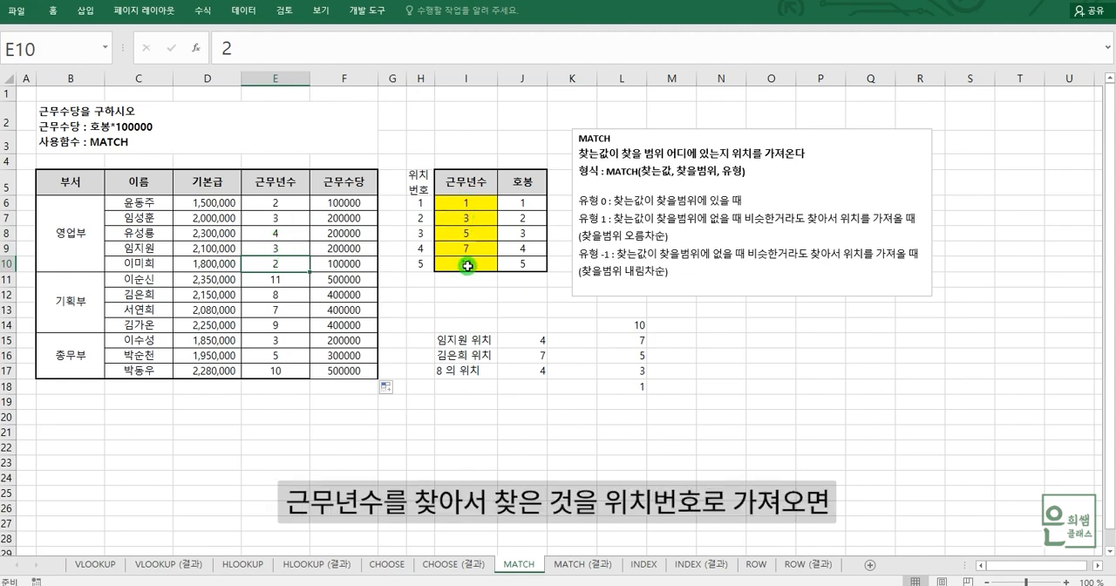
click(422, 218)
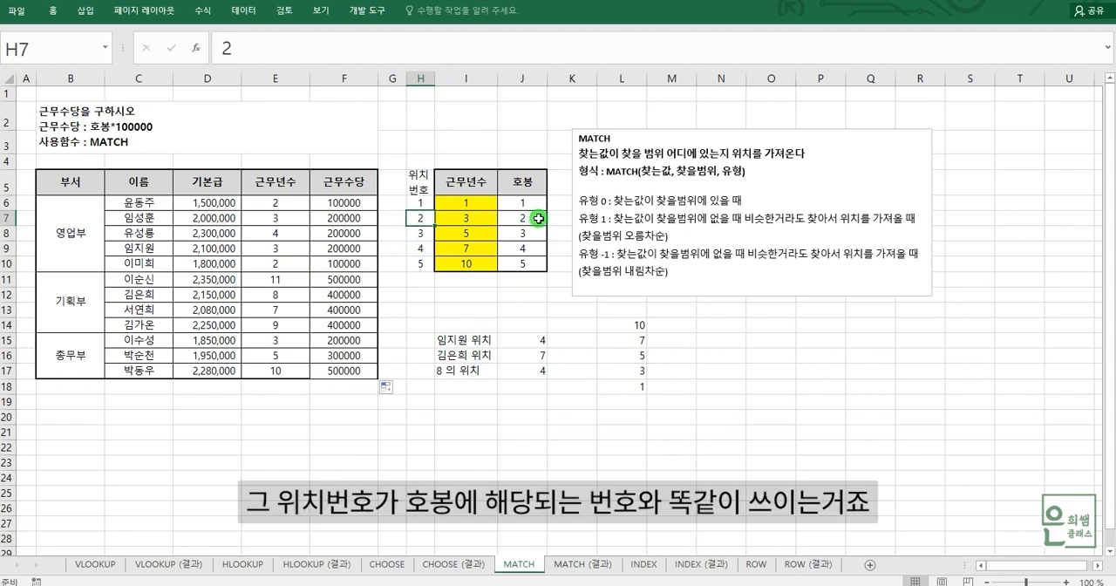
click(535, 218)
click(424, 219)
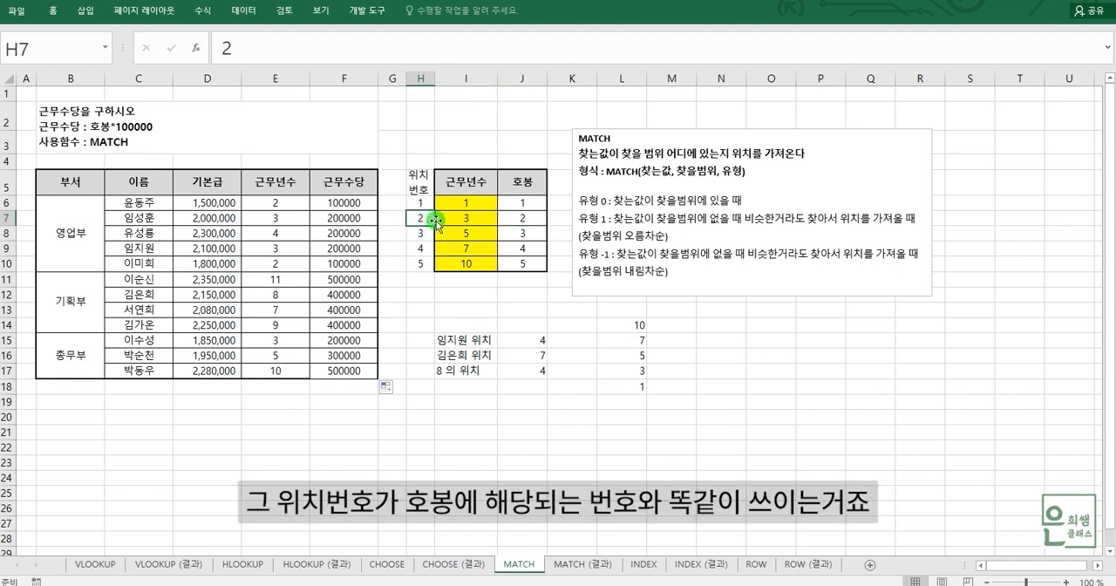
click(364, 202)
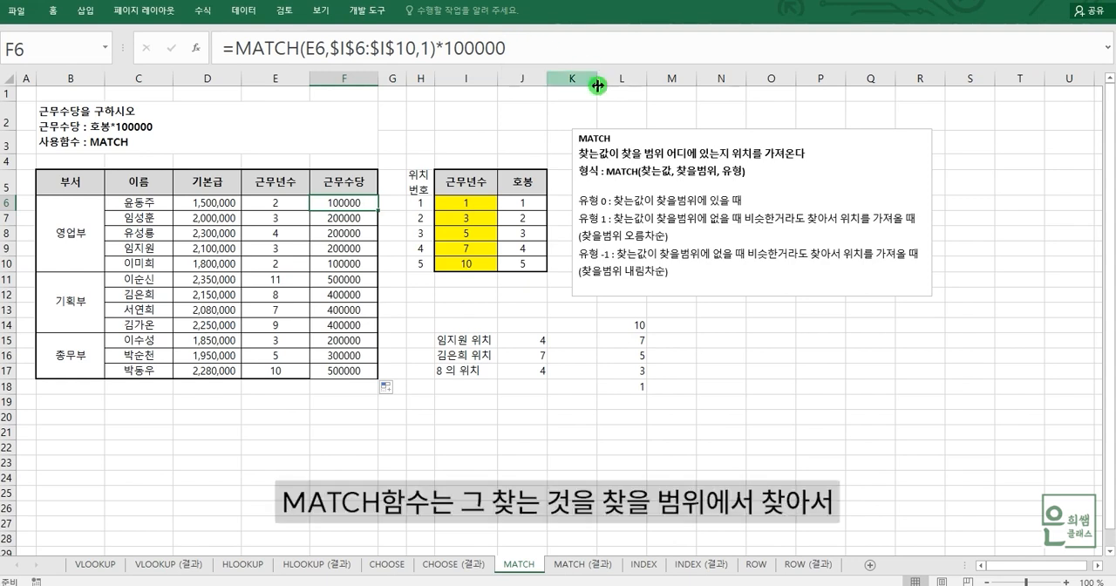
click(518, 419)
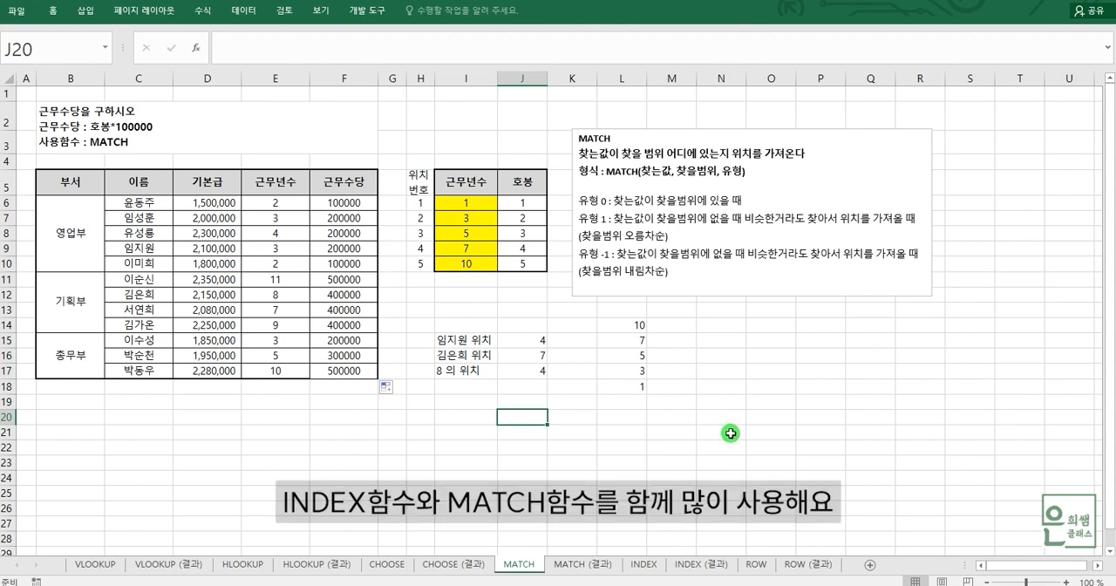
Step: View the INDEX sheet's exercise that combines INDEX, MATCH and SUM, and return to the MATCH sheet
click(644, 564)
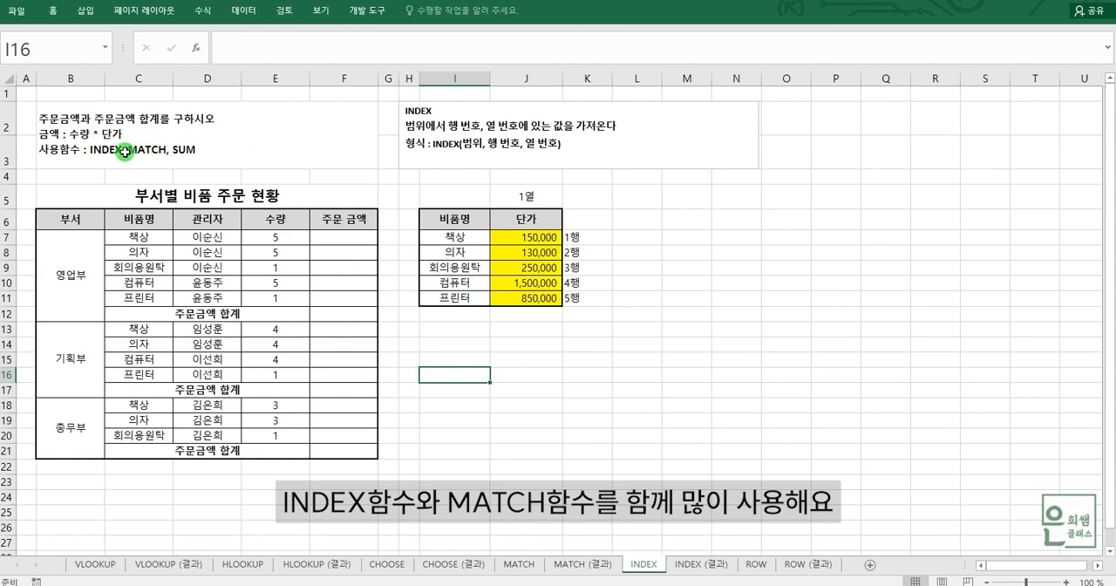
click(518, 564)
click(457, 417)
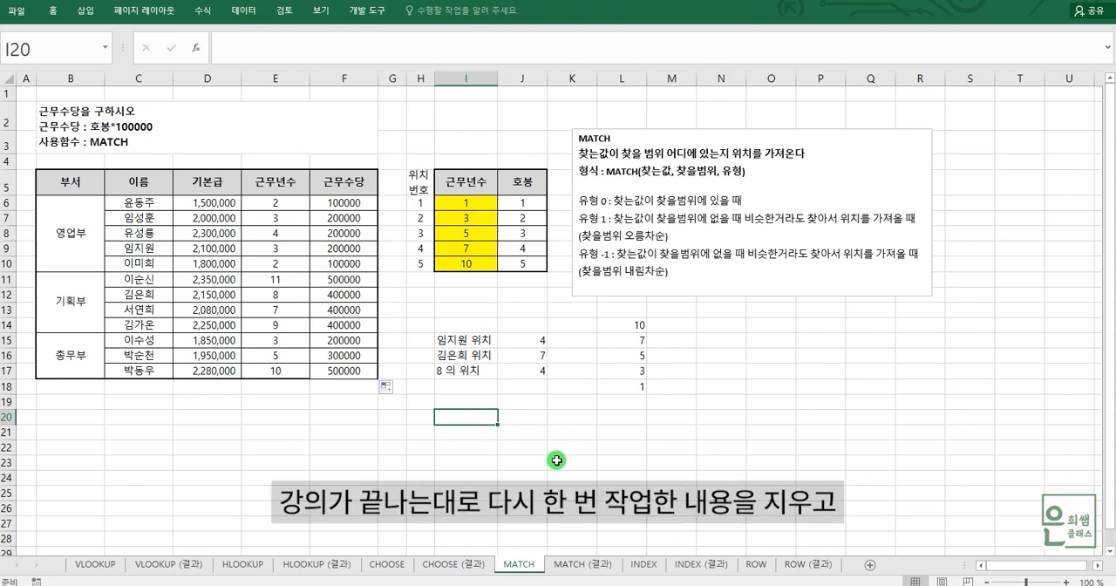
Step: Clear the 근무수당 formulas in F6:F17 so the exercise can be practised again
drag(344, 202, 351, 367)
click(361, 449)
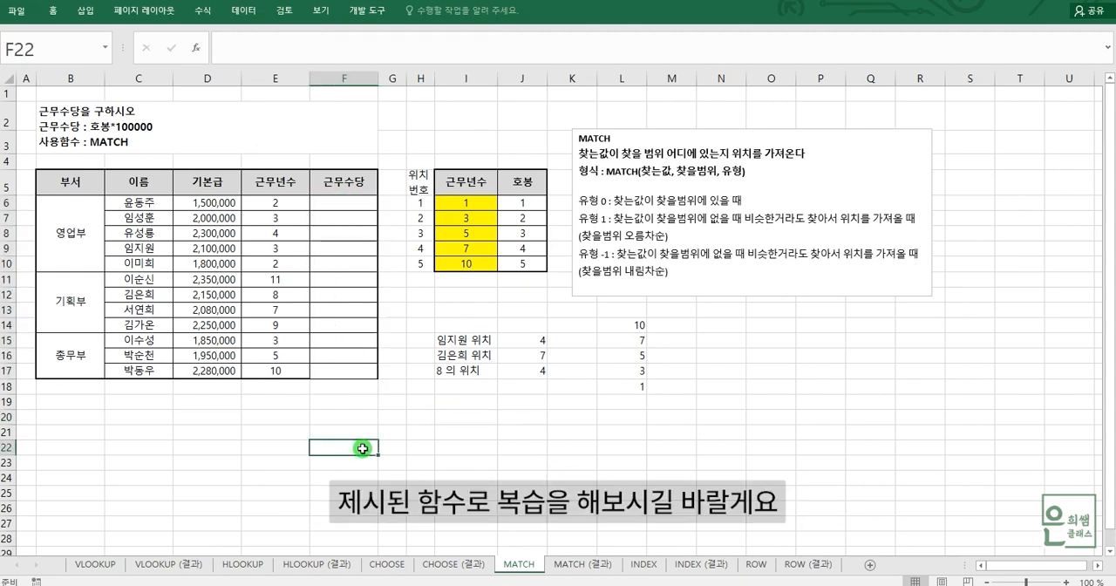
click(325, 205)
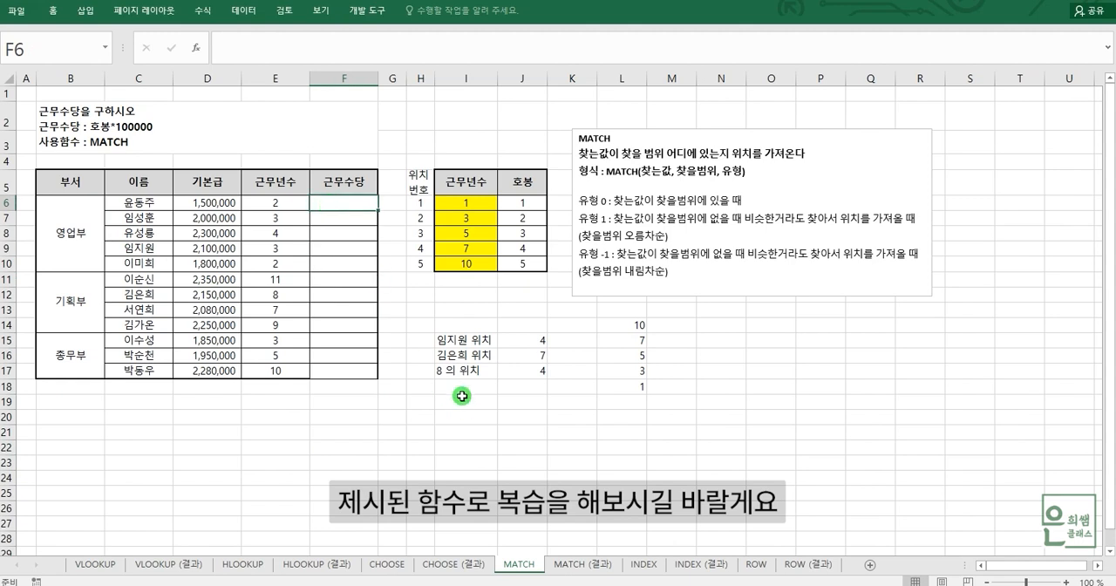